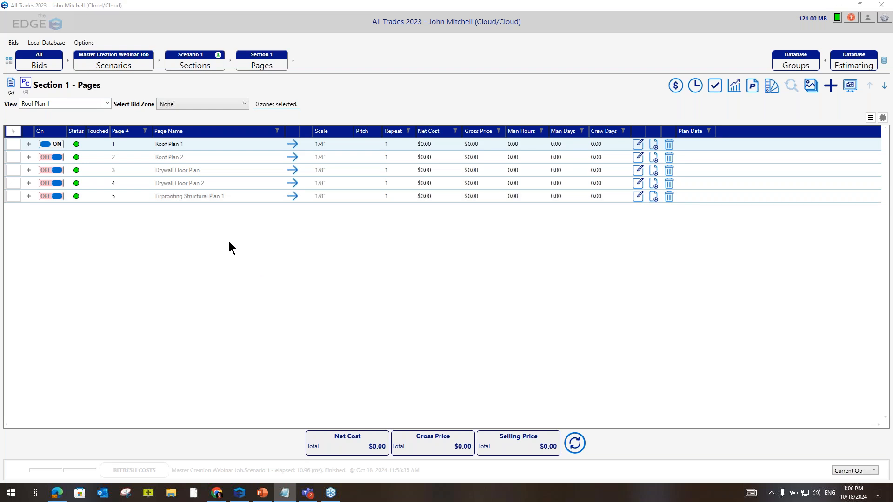
# - Open the conditions of page Roof Plan 1 and start adding conditions to it
pyautogui.click(293, 146)
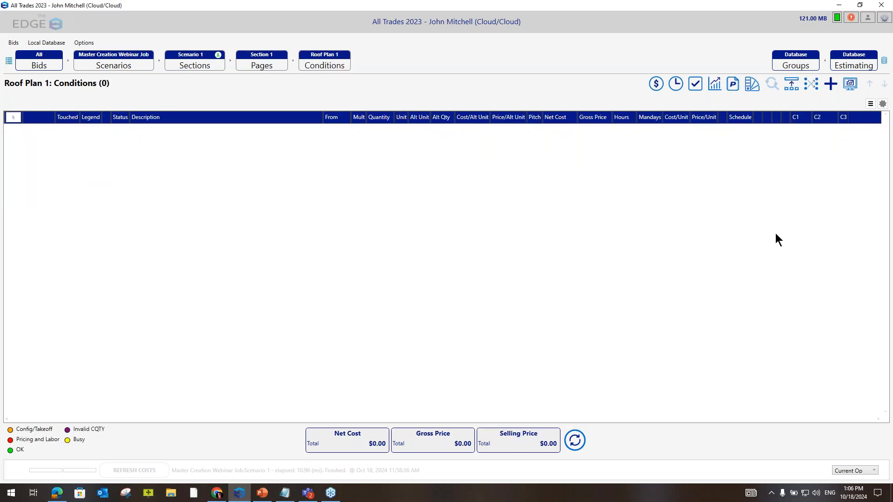
pyautogui.click(830, 84)
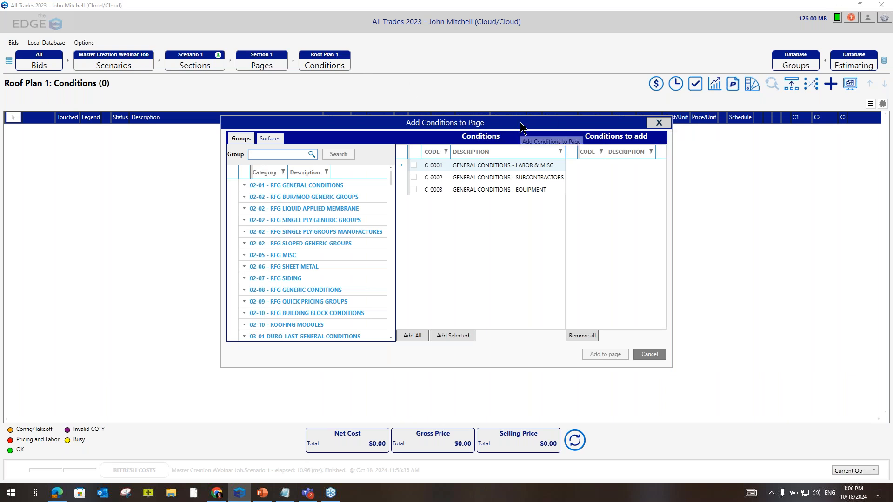
pyautogui.moveTo(521, 133); pyautogui.dragTo(527, 163)
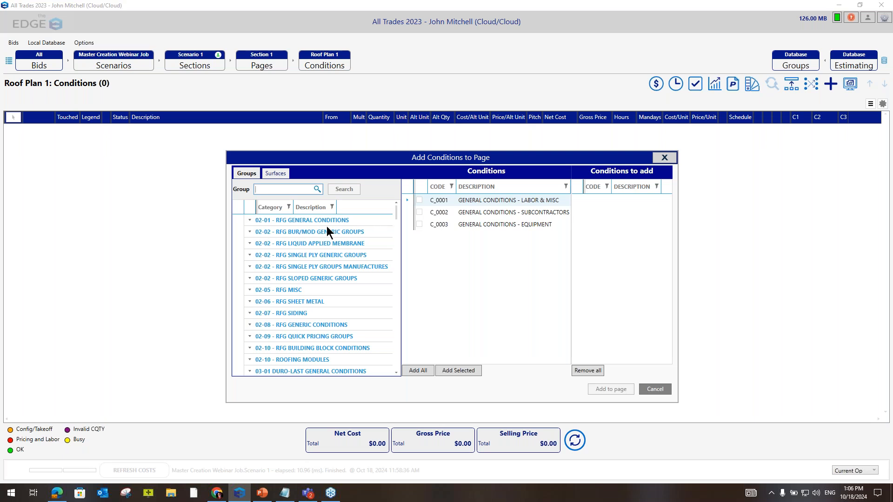
# - Put the whole FIRESTONE EPDM MASTER group from 02-02 - RFG SINGLE PLY GROUPS MANUFACTURES into the conditions to add
pyautogui.scroll(-4, 307, 277)
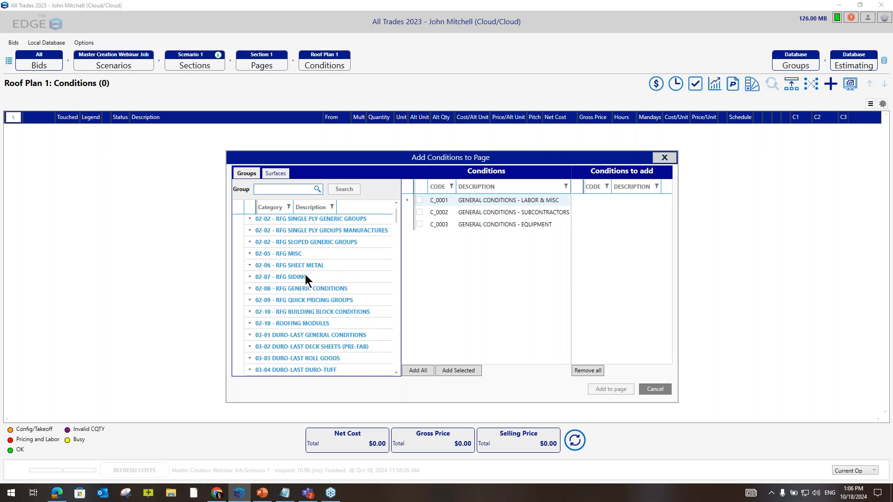
pyautogui.scroll(4, 305, 274)
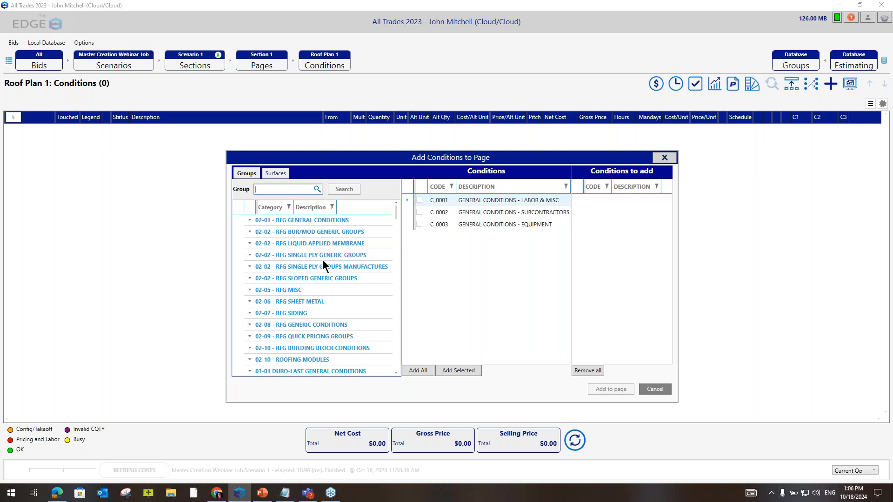
pyautogui.scroll(-3, 324, 265)
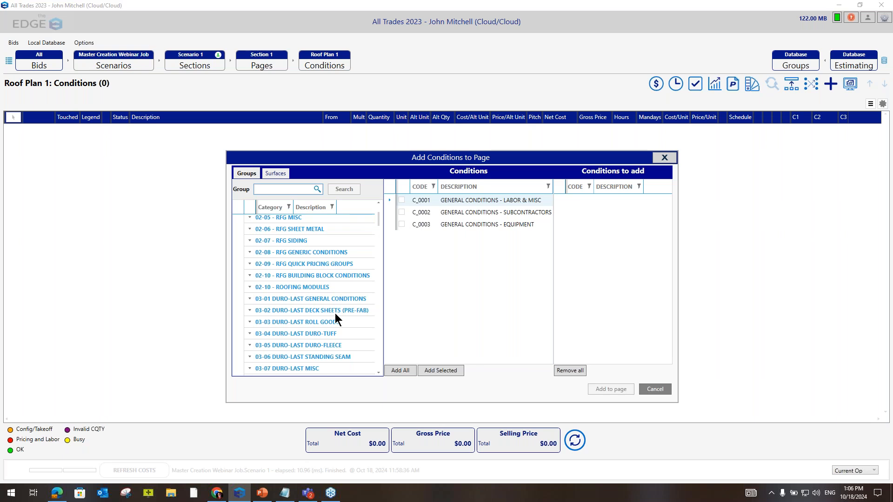
pyautogui.scroll(2, 336, 314)
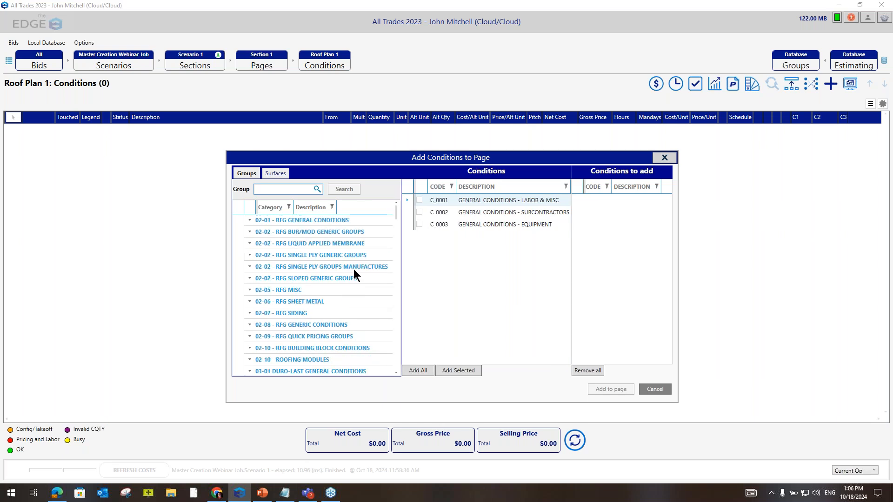
pyautogui.doubleClick(356, 266)
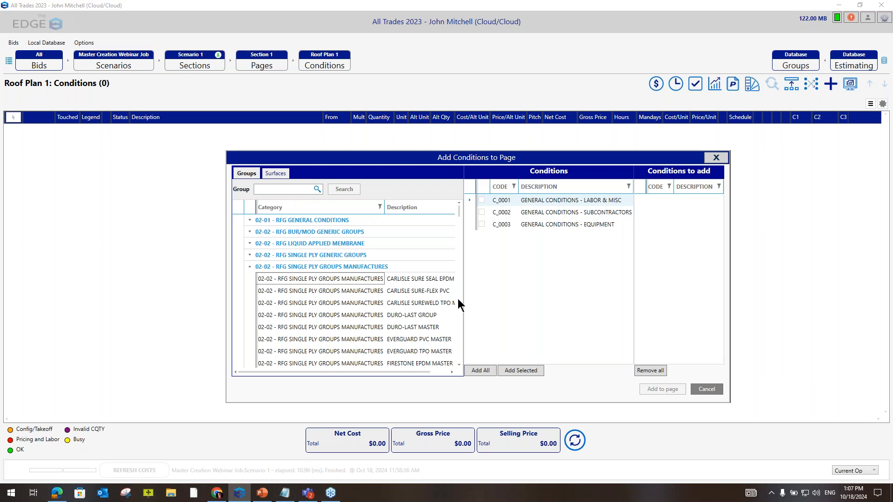
pyautogui.scroll(-1, 457, 298)
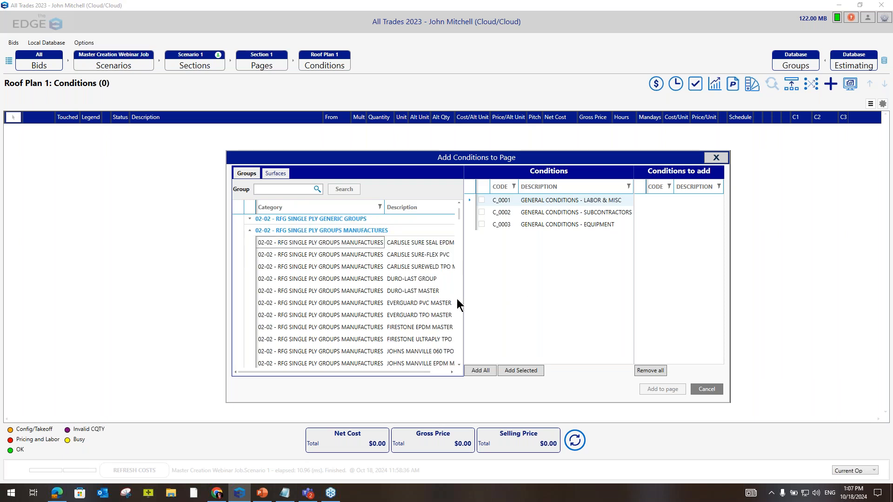
pyautogui.doubleClick(414, 327)
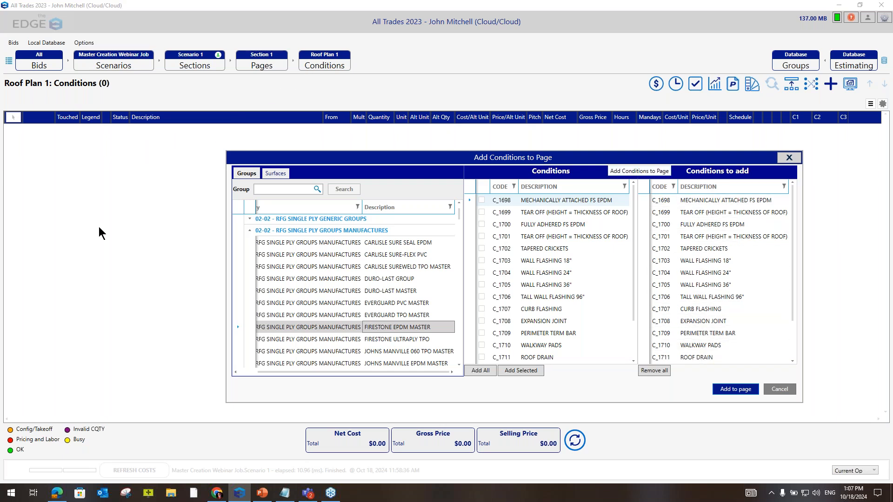
# - Remove EPDM FIELD FABRICATED PIPE SEALS and TALL WALL FLASHING 96" from the conditions to add
pyautogui.scroll(-1, 724, 278)
pyautogui.scroll(1, 724, 278)
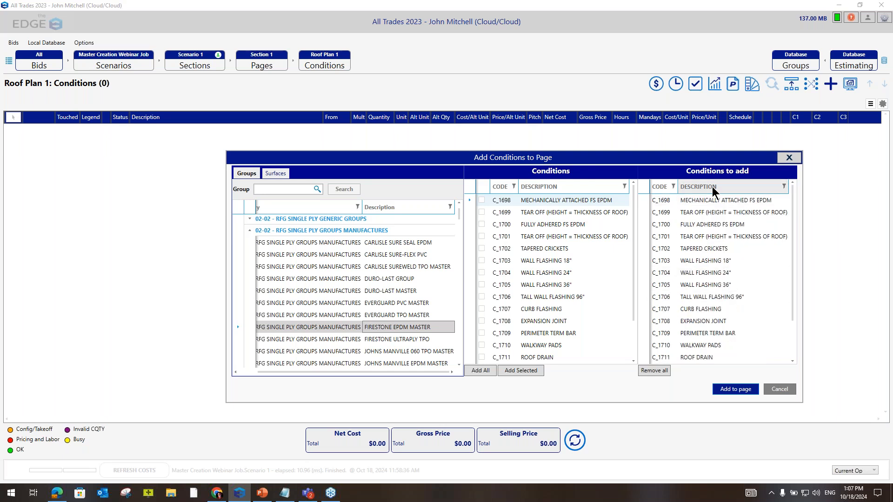
pyautogui.scroll(-1, 713, 298)
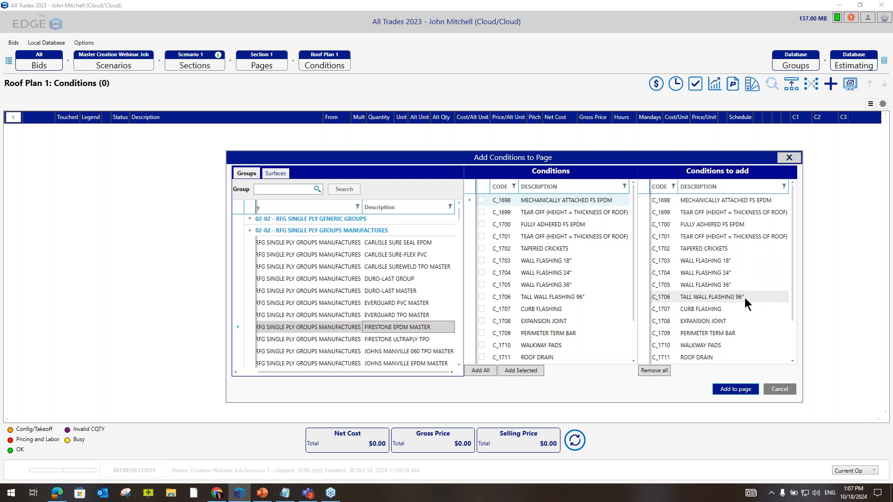
pyautogui.scroll(-1, 738, 321)
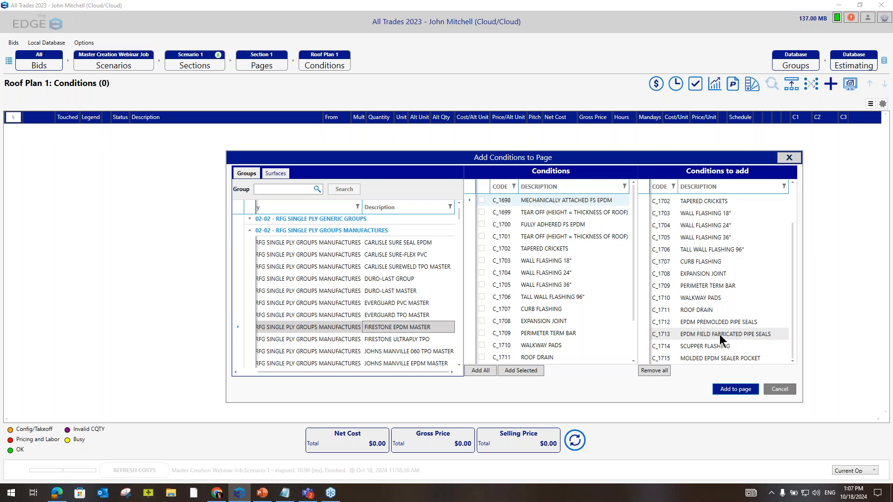
pyautogui.doubleClick(719, 334)
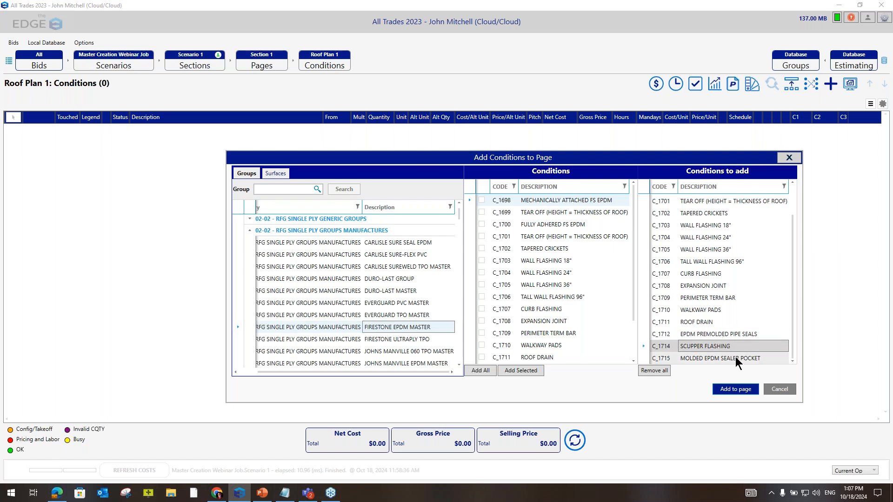
pyautogui.doubleClick(704, 261)
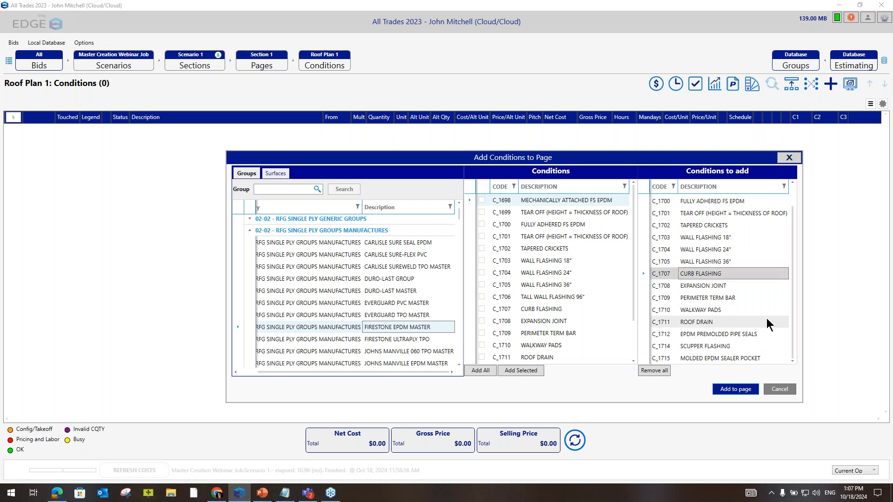
# - Put the ROOF HATCH group from 02-05 - RFG MISC into the conditions to add
pyautogui.click(250, 231)
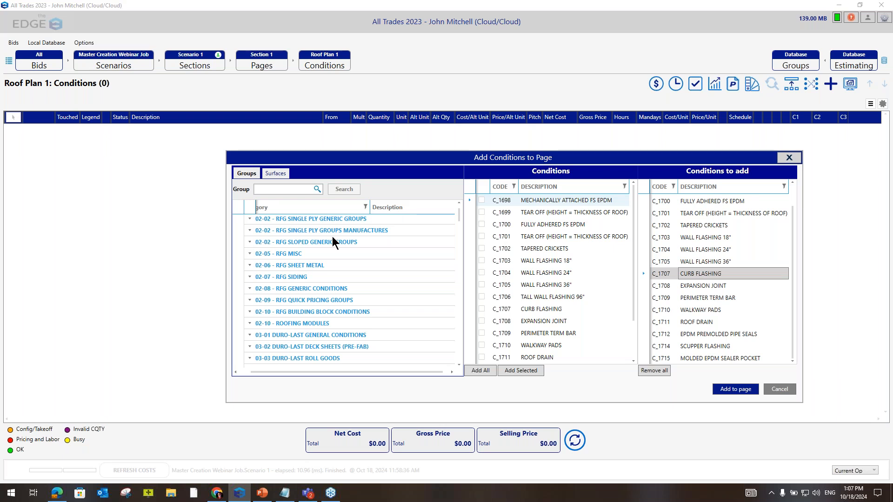
pyautogui.click(292, 253)
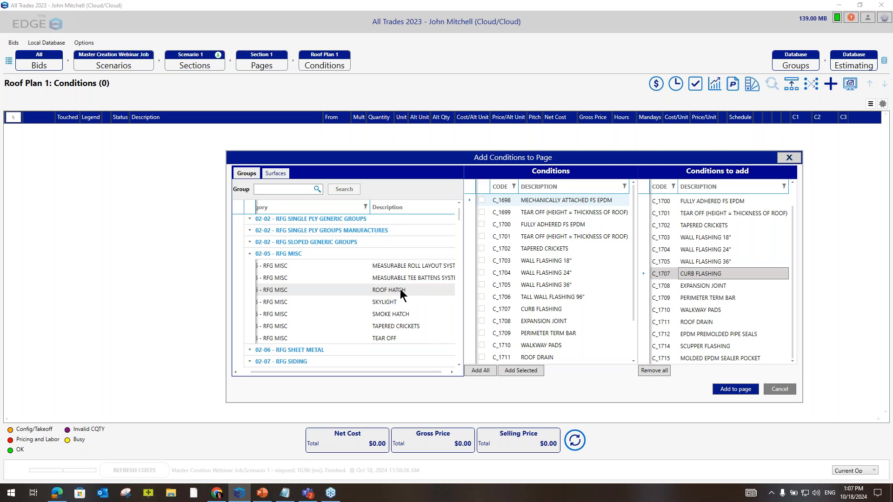
pyautogui.moveTo(389, 289); pyautogui.dragTo(657, 306)
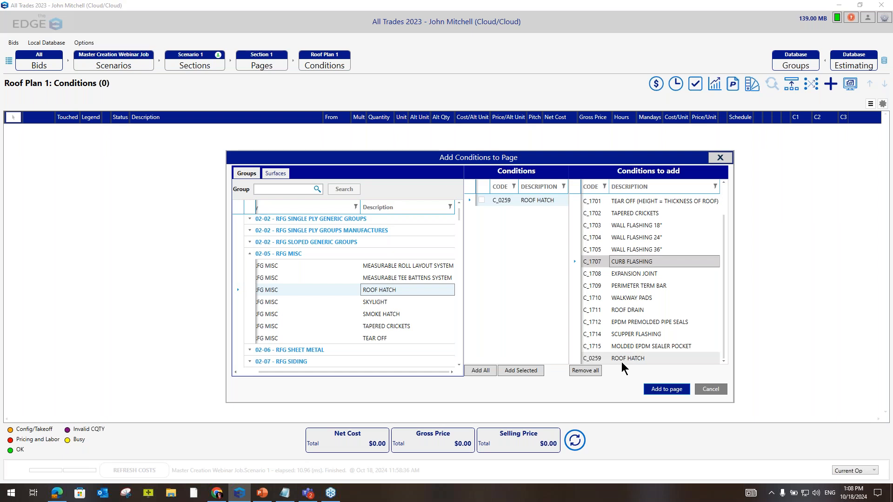
# - Put only GUTTER and DOWNSPOUT EA from the SHEET METAL GROUPS of 02-06 - RFG SHEET METAL into the conditions to add
pyautogui.click(249, 254)
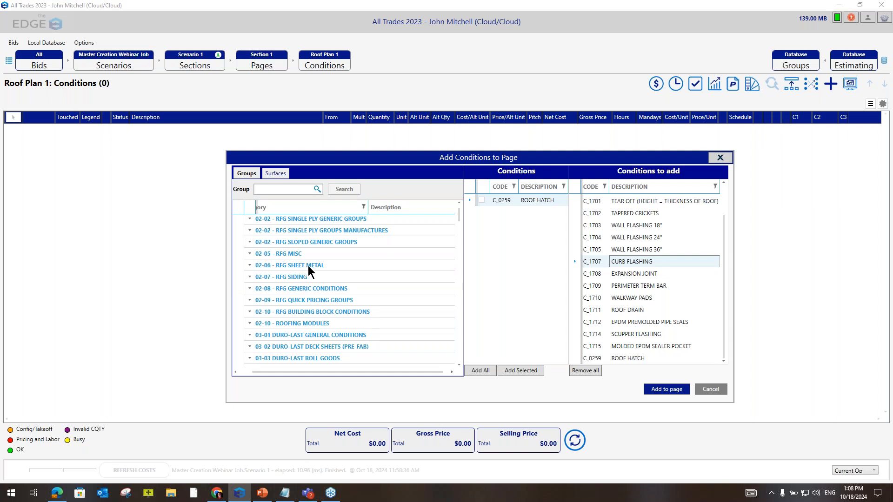
pyautogui.doubleClick(308, 266)
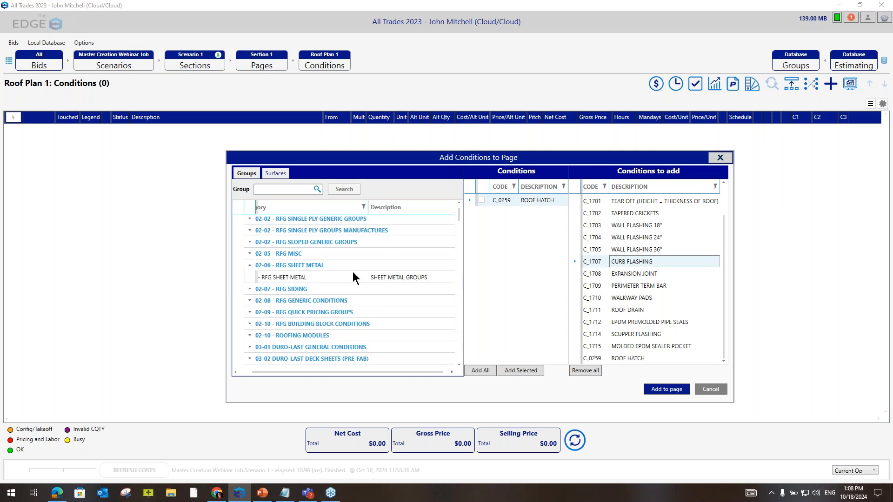
pyautogui.click(383, 277)
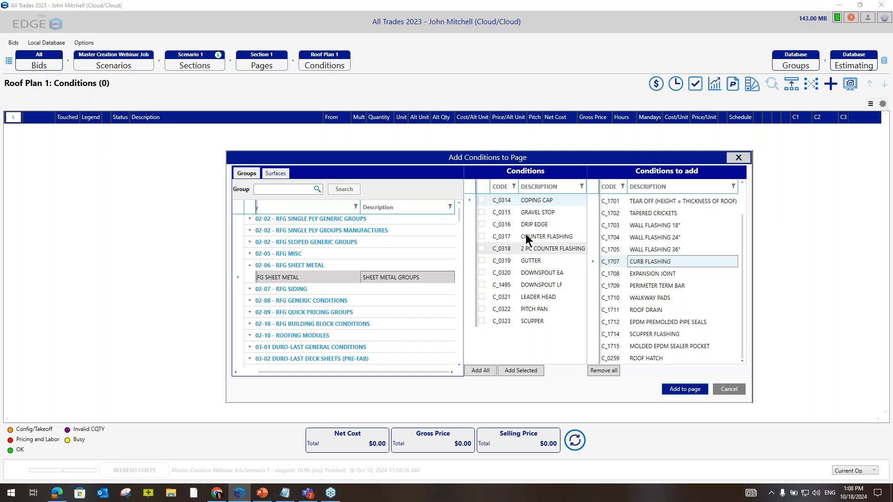
pyautogui.doubleClick(534, 261)
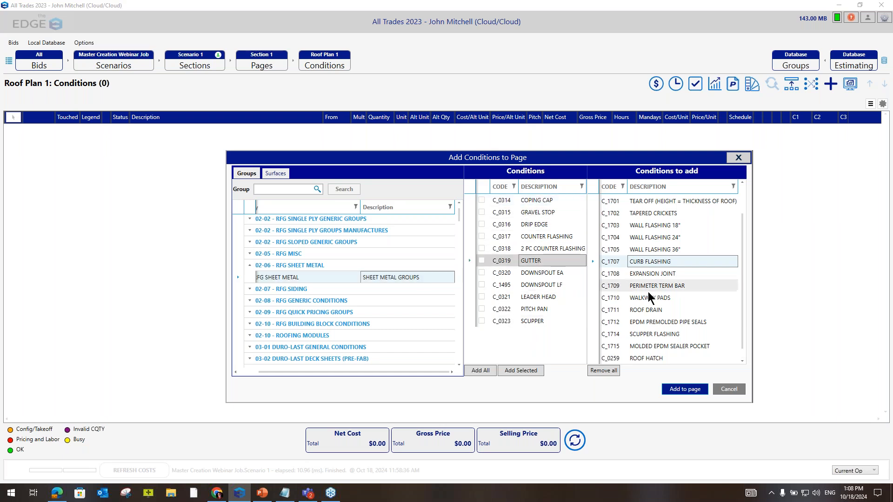
pyautogui.scroll(-1, 645, 288)
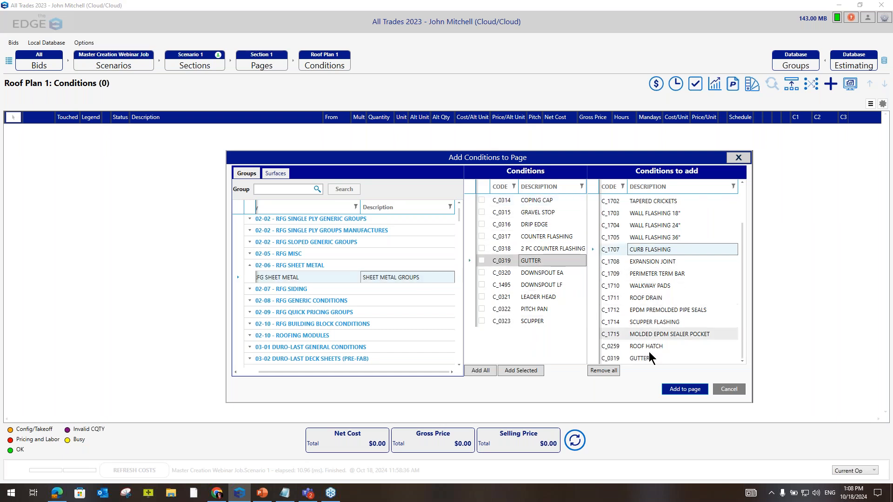
pyautogui.doubleClick(557, 274)
pyautogui.scroll(-1, 648, 281)
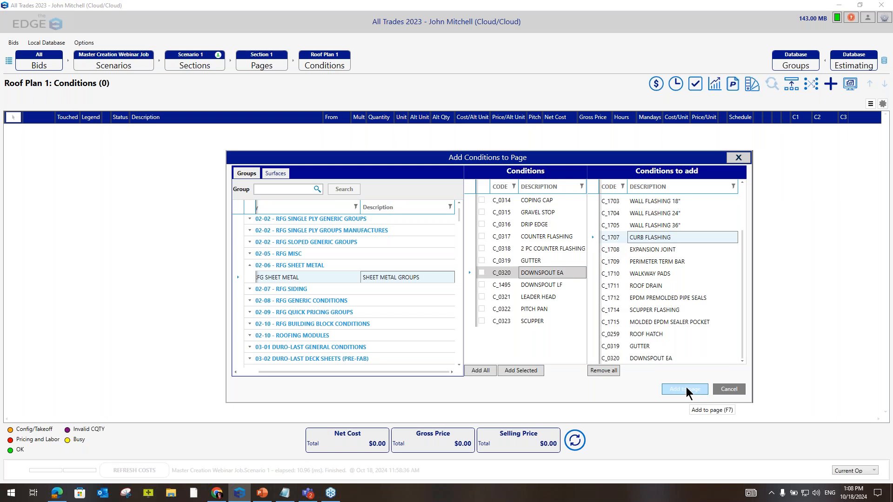
# - Include the GENERAL CONDITIONS group from 02-01 - RFG GENERAL CONDITIONS and add all the collected conditions to the page
pyautogui.click(249, 265)
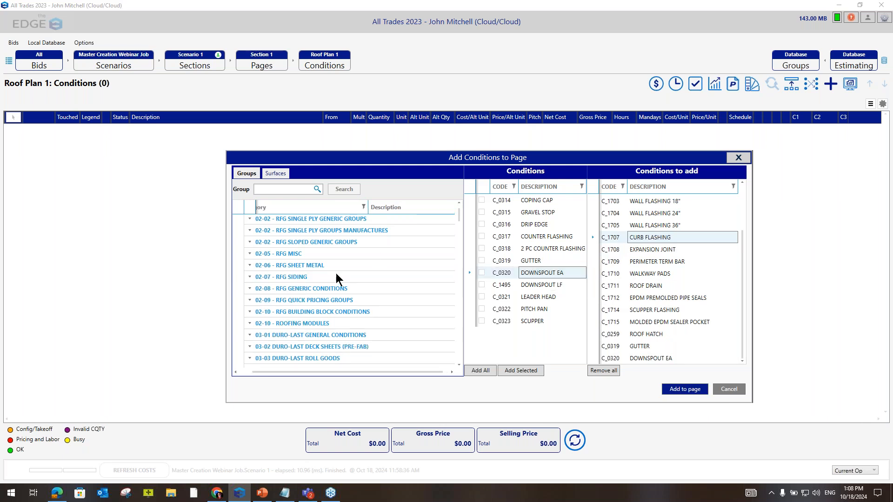
pyautogui.scroll(1, 312, 260)
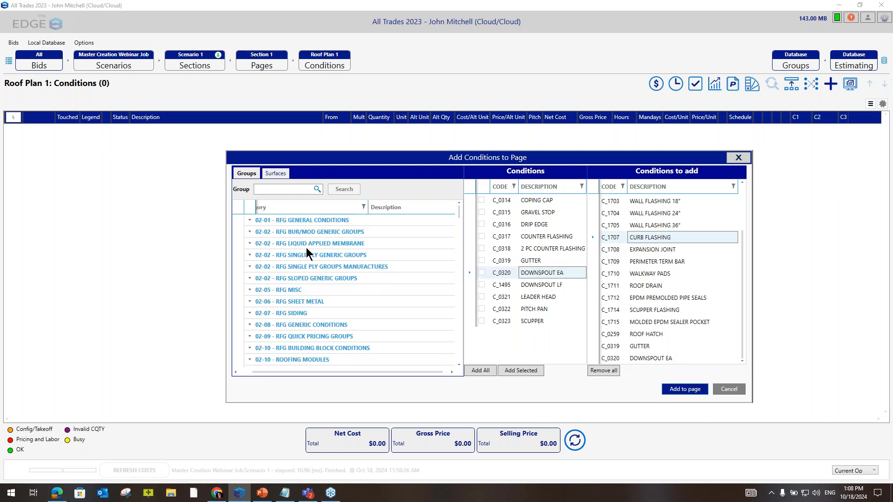
pyautogui.click(303, 221)
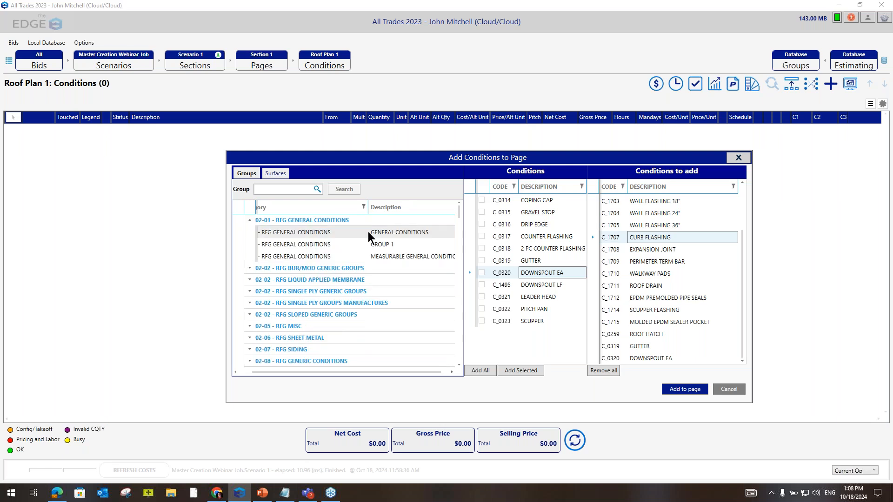
pyautogui.click(399, 234)
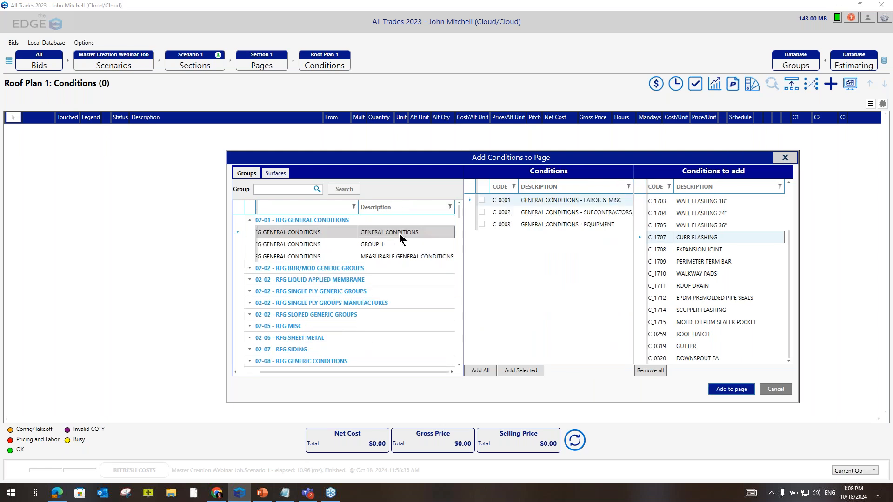
pyautogui.doubleClick(399, 233)
pyautogui.scroll(-1, 724, 302)
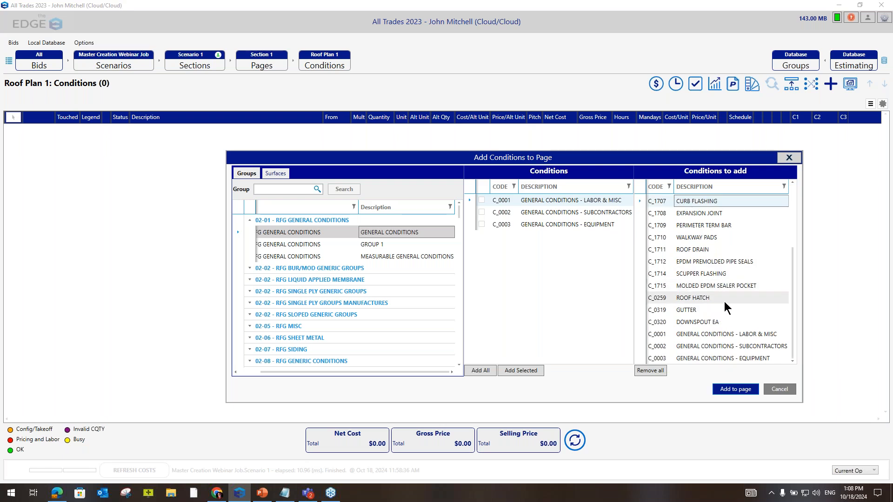
pyautogui.click(741, 392)
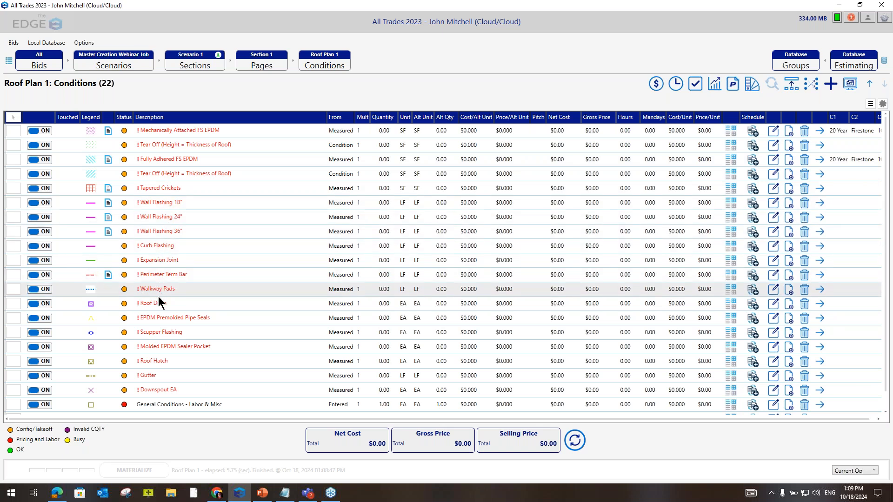
# - Review the page's condition list and the actions available for the Tear Off condition under Fully Adhered FS EPDM
pyautogui.scroll(-1, 161, 337)
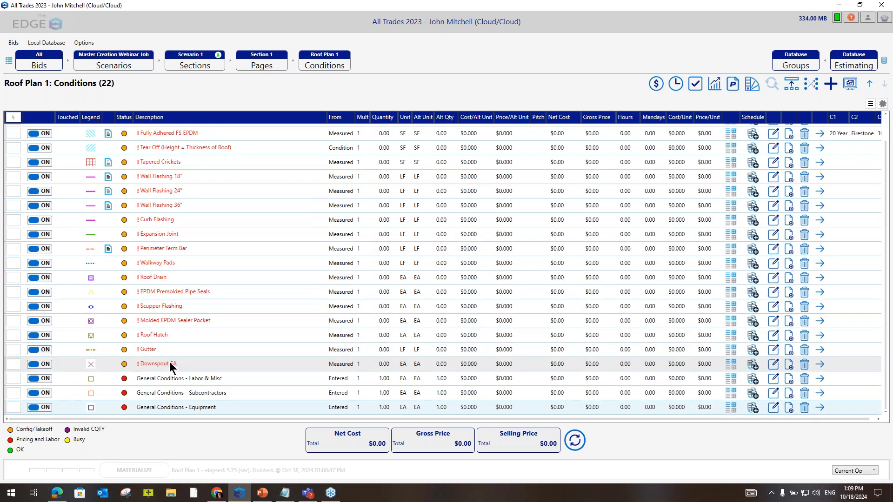
pyautogui.scroll(1, 172, 302)
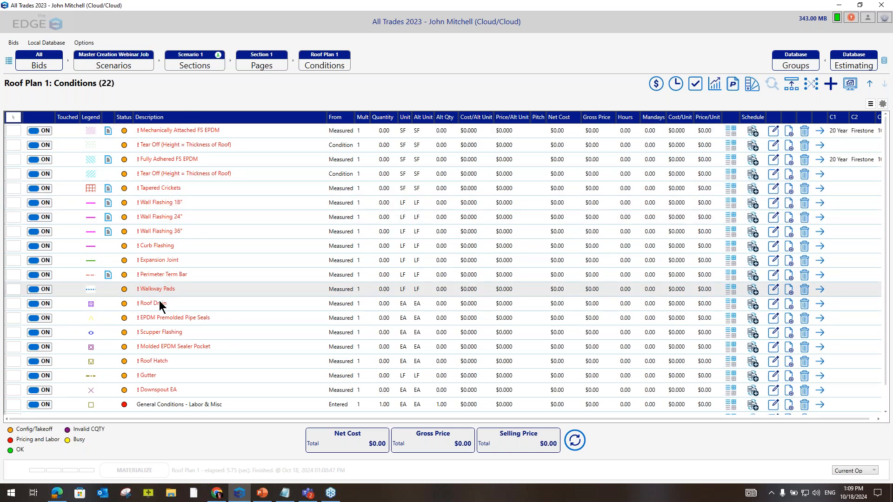
pyautogui.click(170, 176)
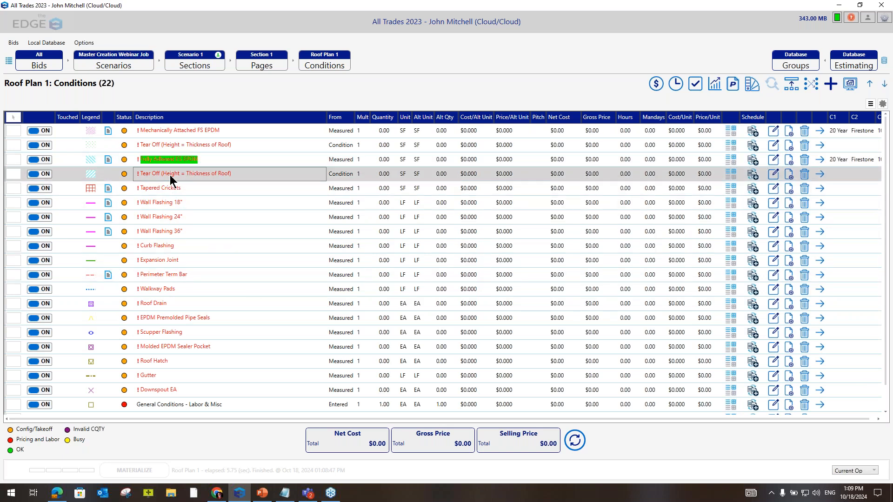
pyautogui.rightClick(169, 175)
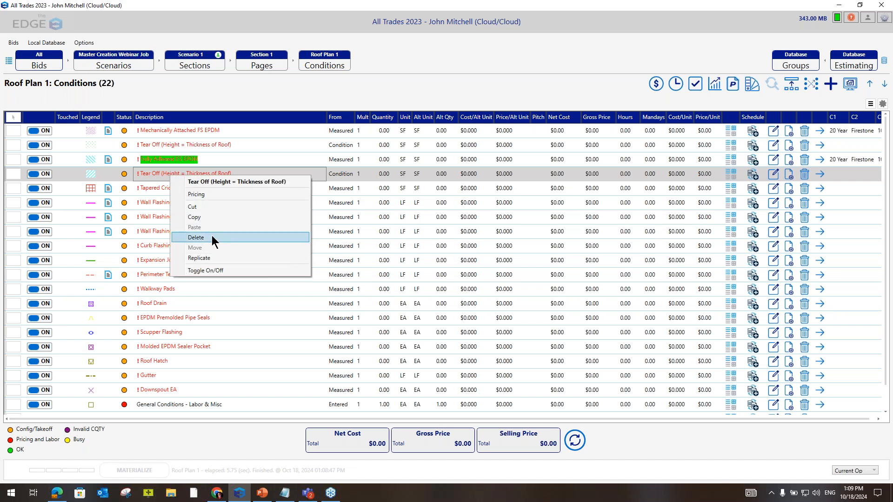
pyautogui.click(160, 173)
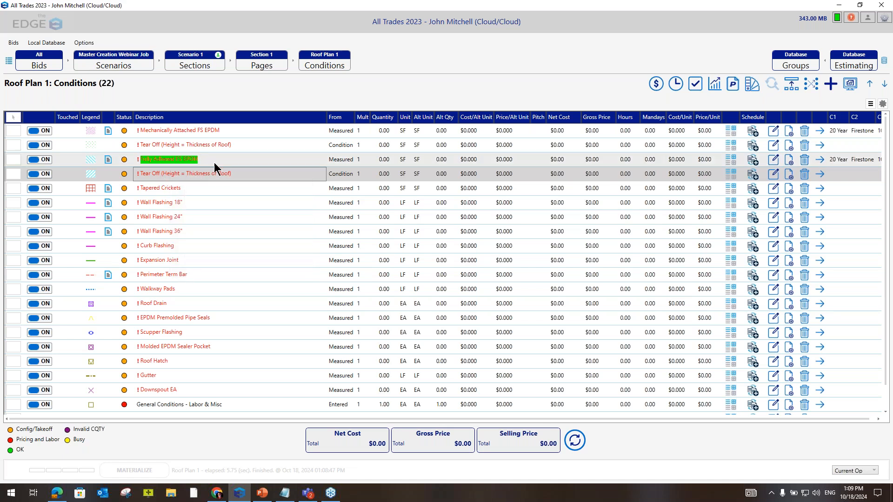
# - Delete the Tapered Crickets condition from the Roof Plan 1 page
pyautogui.click(164, 189)
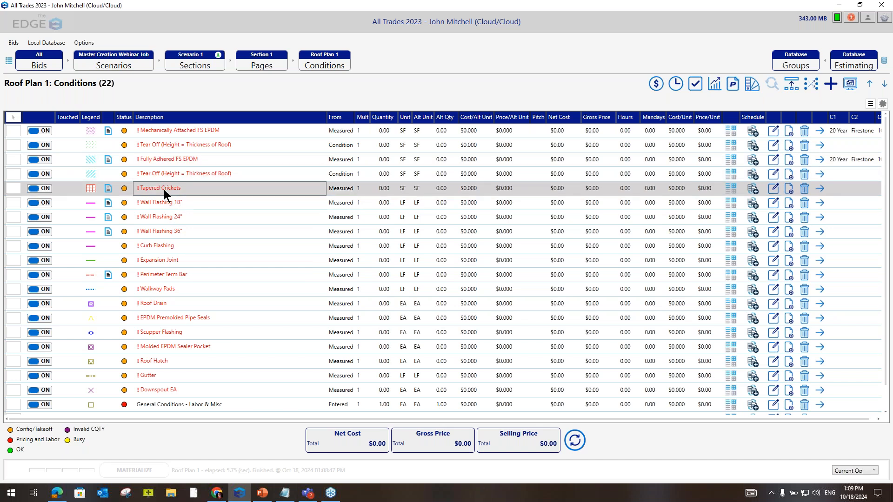
pyautogui.rightClick(164, 189)
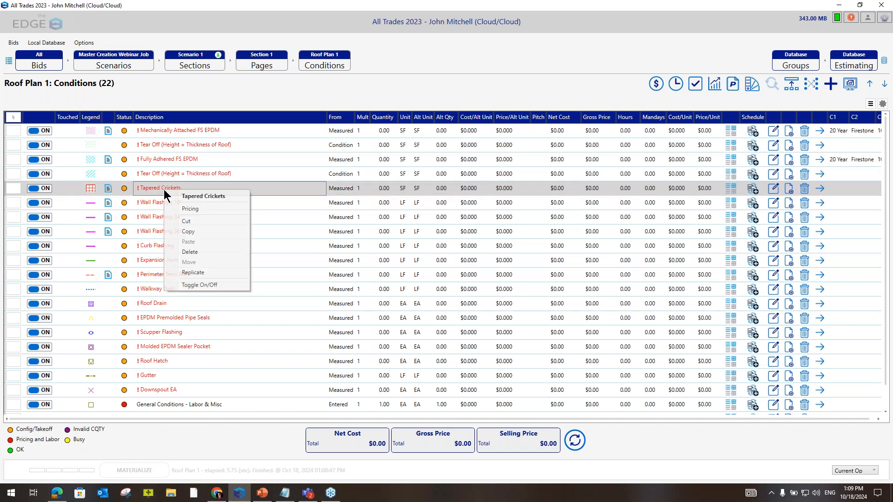
pyautogui.click(190, 253)
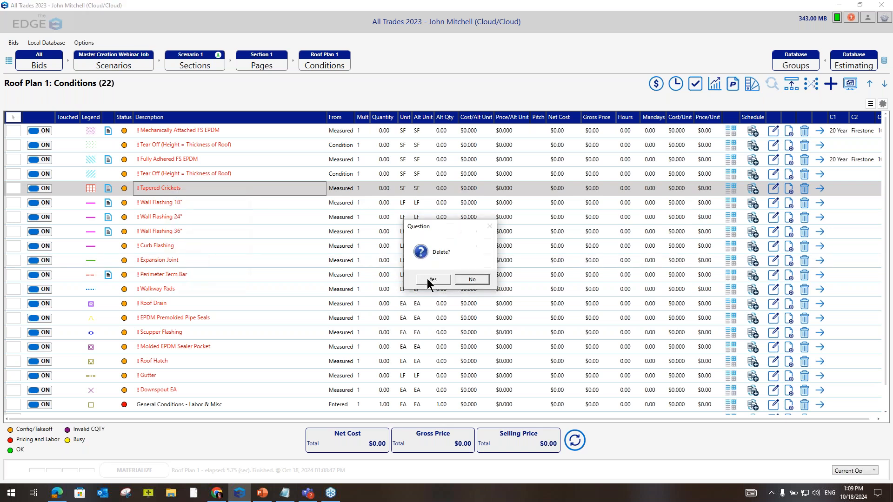
pyautogui.click(426, 278)
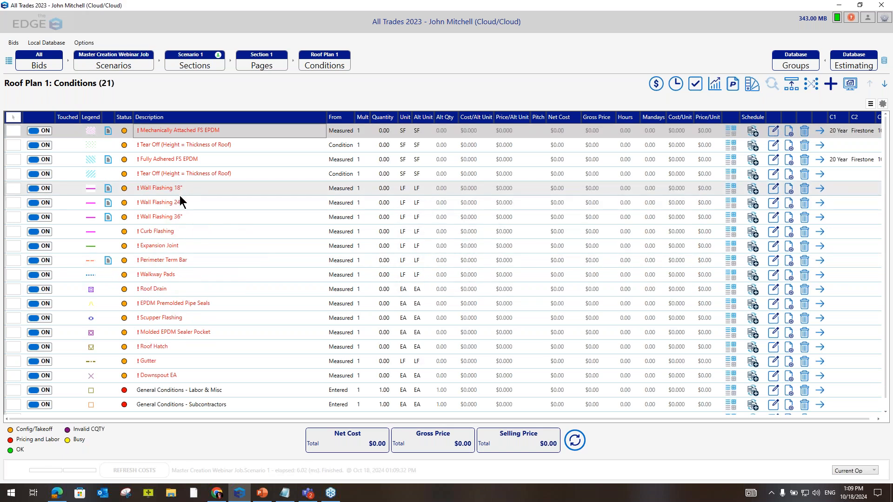
# - Add the Tapered EPS 1/2" thru 7-1/2" Boards condition from the PUSH TAPERED MODULES group to the page, directly below Wall Flashing 18"
pyautogui.click(169, 189)
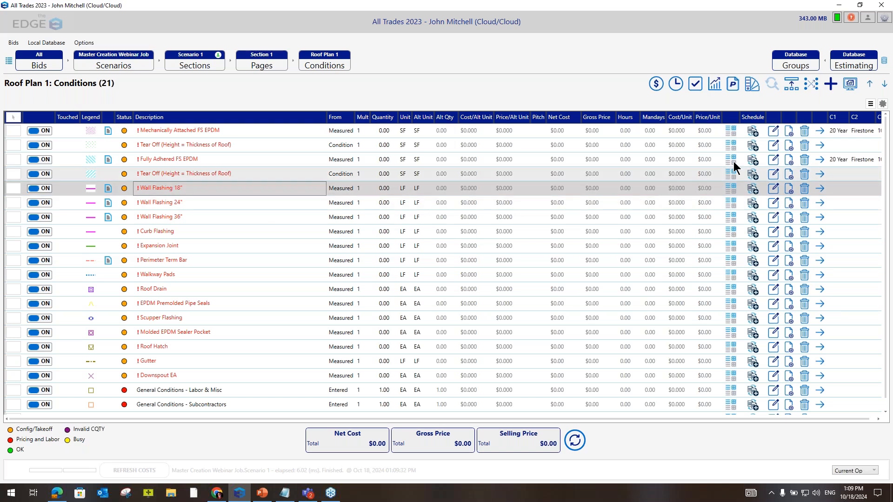
pyautogui.click(830, 85)
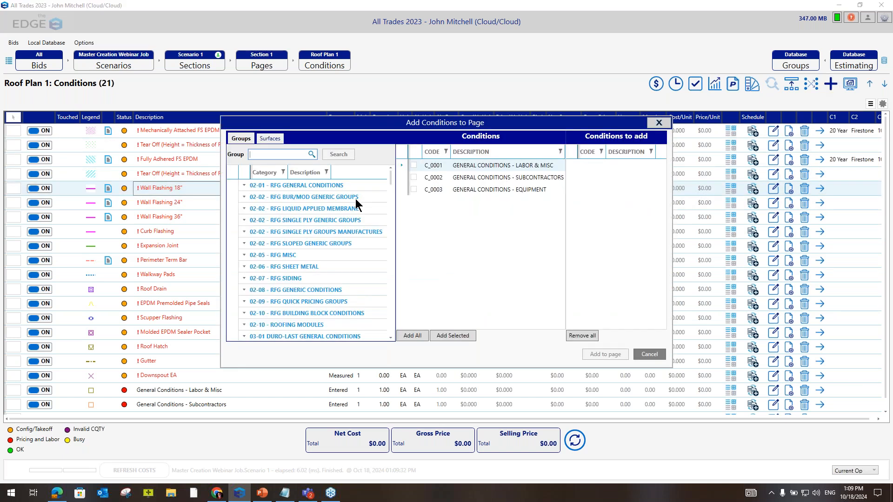
pyautogui.scroll(-10, 356, 205)
pyautogui.scroll(-10, 383, 255)
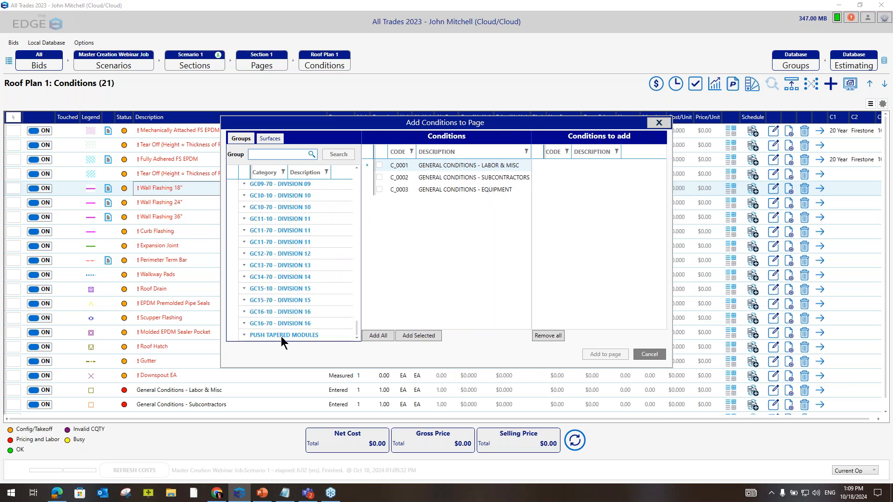
pyautogui.doubleClick(281, 336)
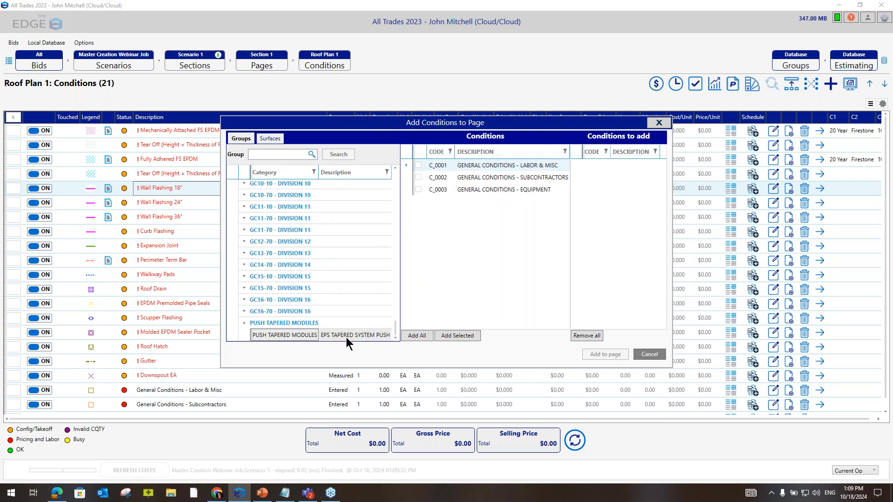
pyautogui.click(346, 336)
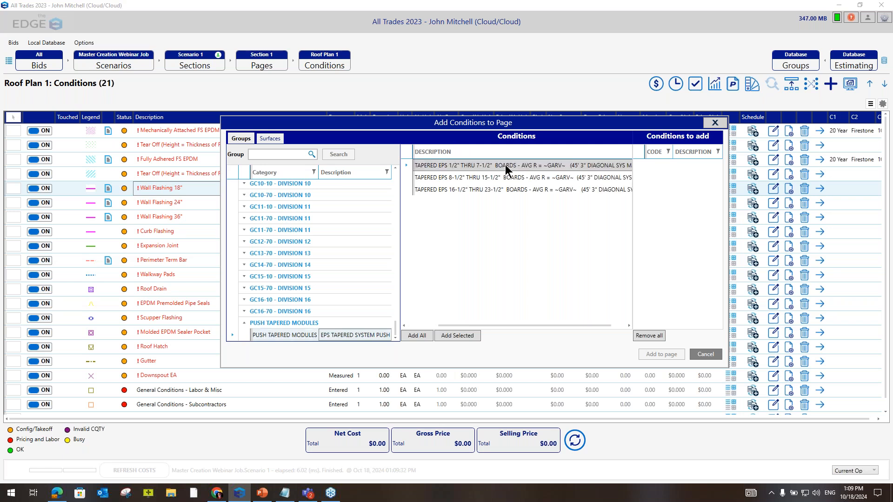
pyautogui.doubleClick(505, 165)
pyautogui.click(798, 354)
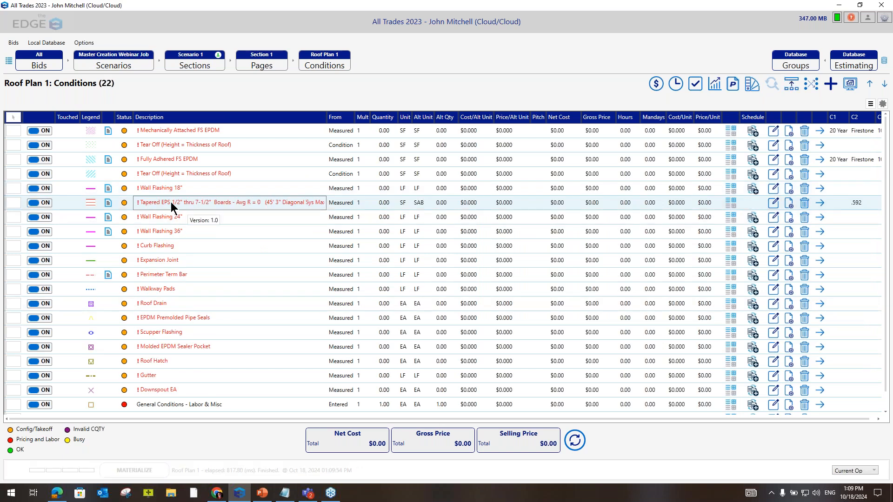
pyautogui.scroll(-2, 174, 219)
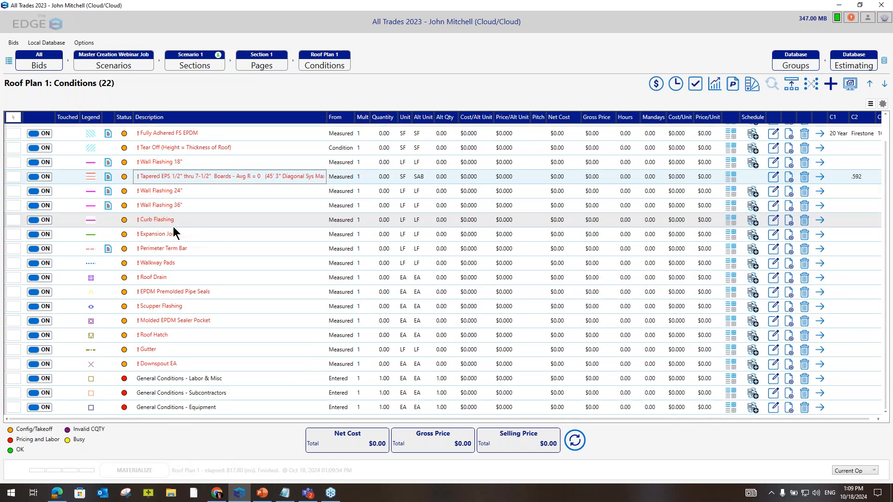
pyautogui.scroll(2, 173, 227)
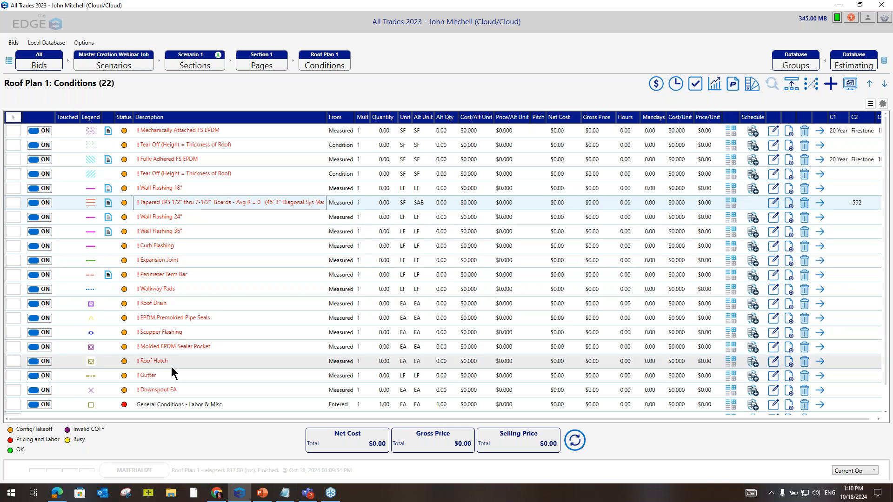
pyautogui.scroll(-2, 171, 366)
pyautogui.scroll(2, 171, 367)
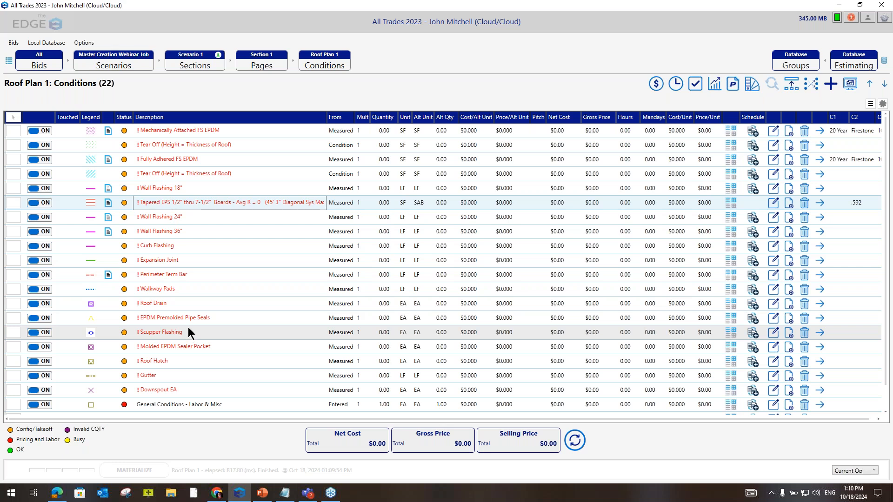
# - Switch on page Roof Plan 2 in Section 1 and open its conditions
pyautogui.click(266, 66)
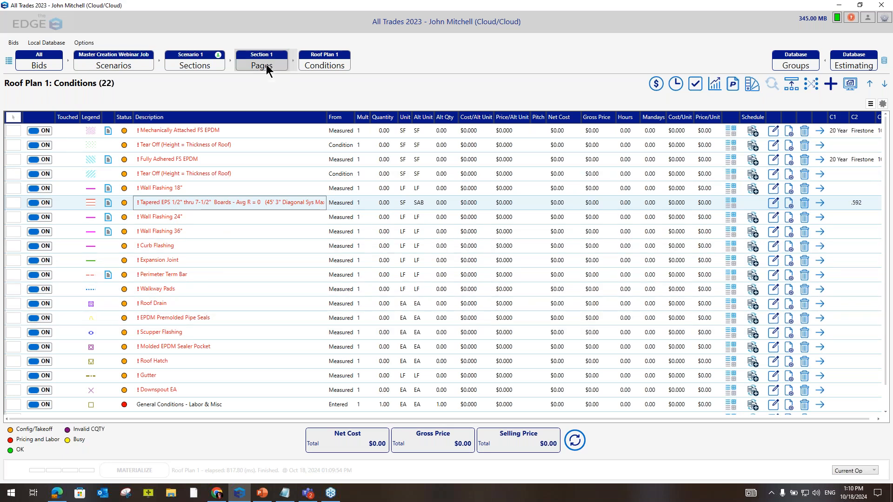
pyautogui.click(45, 157)
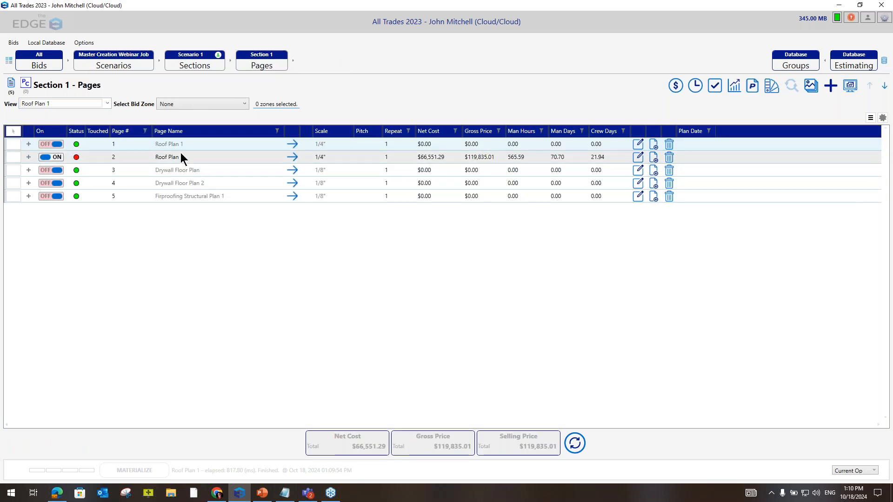
pyautogui.click(292, 157)
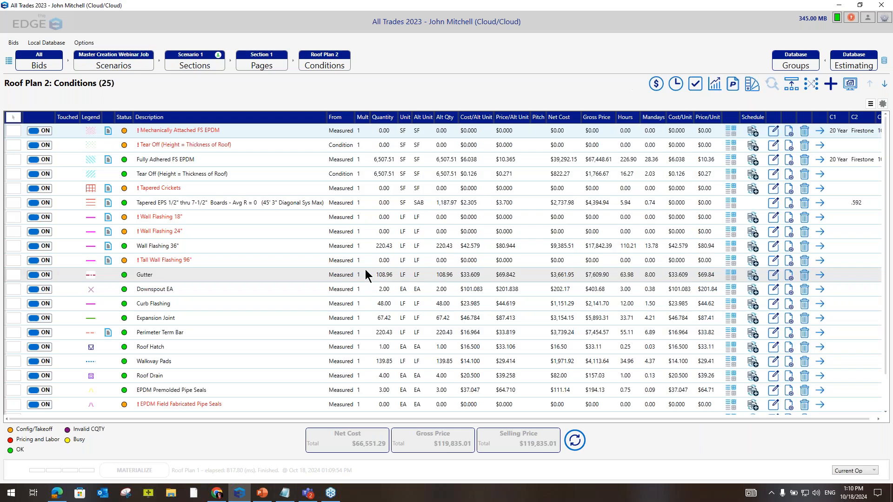
# - Examine Roof Plan 2's condition list for which conditions carry takeoff quantities and which are unused
pyautogui.scroll(-4, 191, 359)
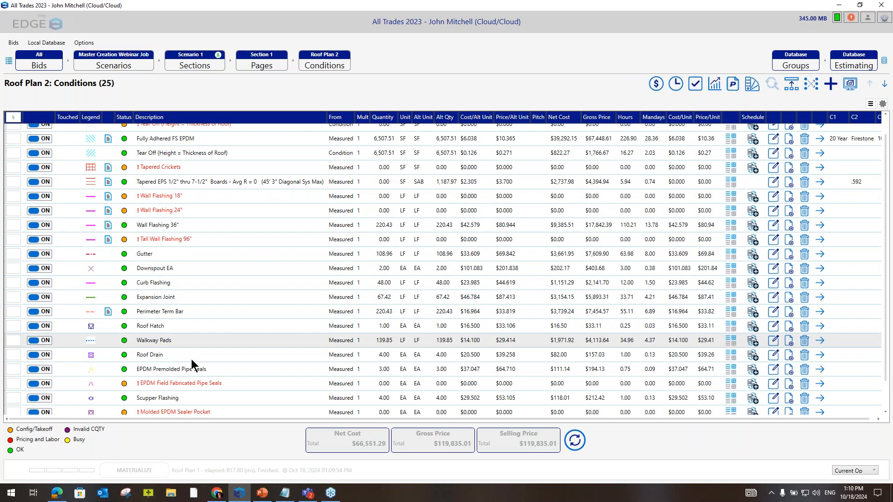
pyautogui.scroll(3, 161, 265)
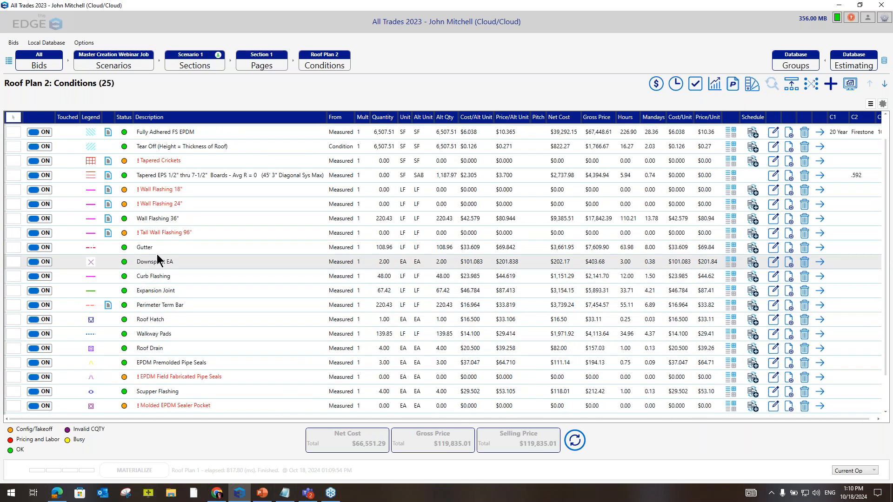
pyautogui.click(149, 249)
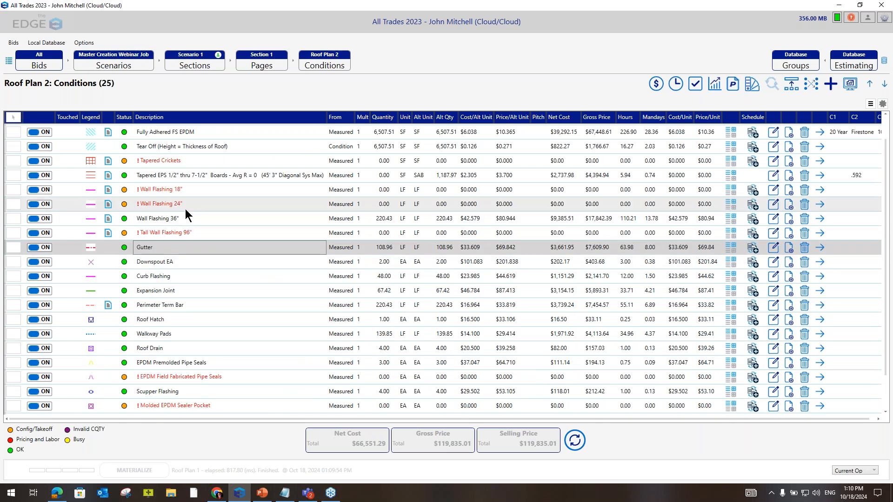
pyautogui.scroll(2, 184, 195)
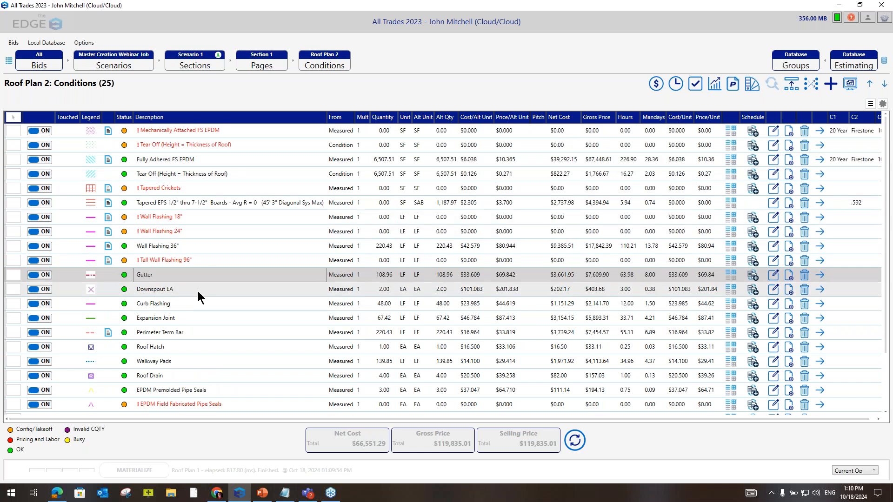
pyautogui.scroll(-3, 197, 291)
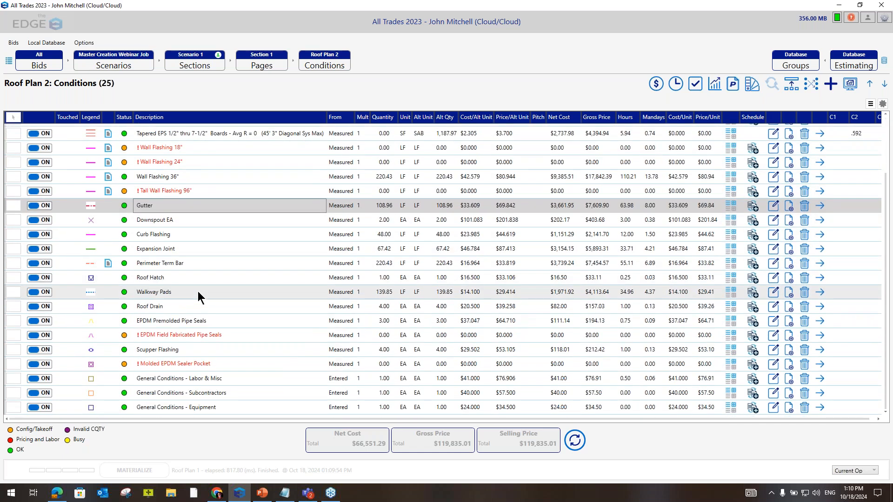
pyautogui.scroll(3, 197, 291)
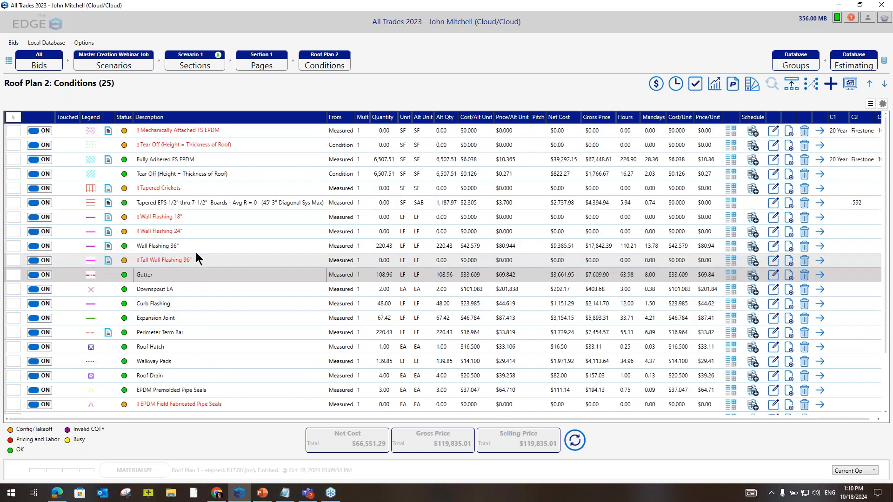
pyautogui.click(180, 158)
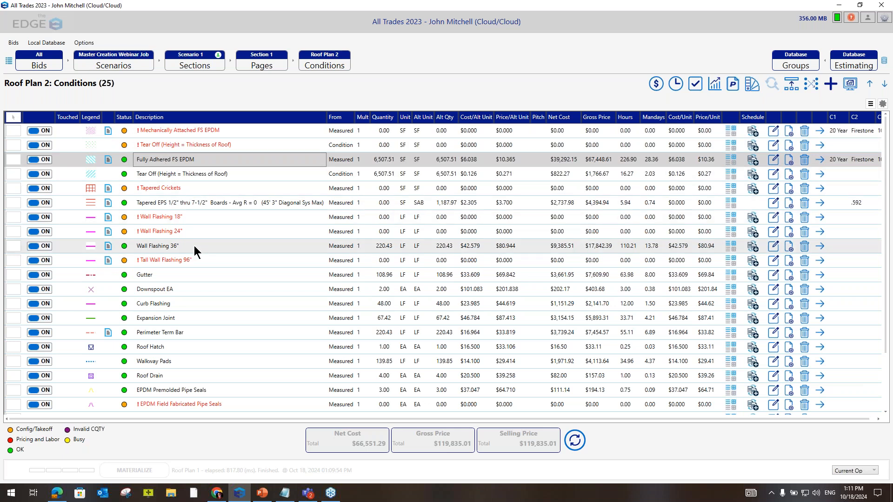
pyautogui.click(157, 247)
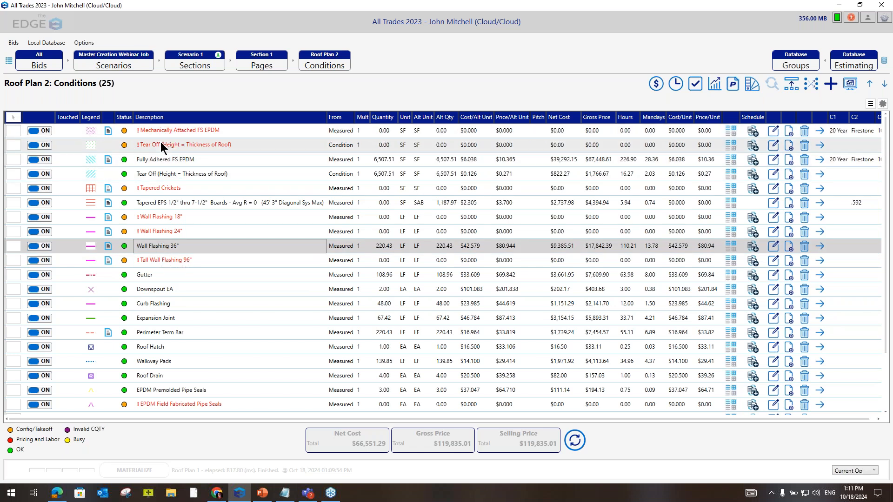
# - Delete Mechanically Attached FS EPDM, its Tear Off, Tapered Crickets, Wall Flashing 18"/24", Tall Wall Flashing 96", EPDM Field Fabricated Pipe Seals and Molded EPDM Sealer Pocket
pyautogui.click(12, 131)
pyautogui.click(14, 143)
pyautogui.click(10, 188)
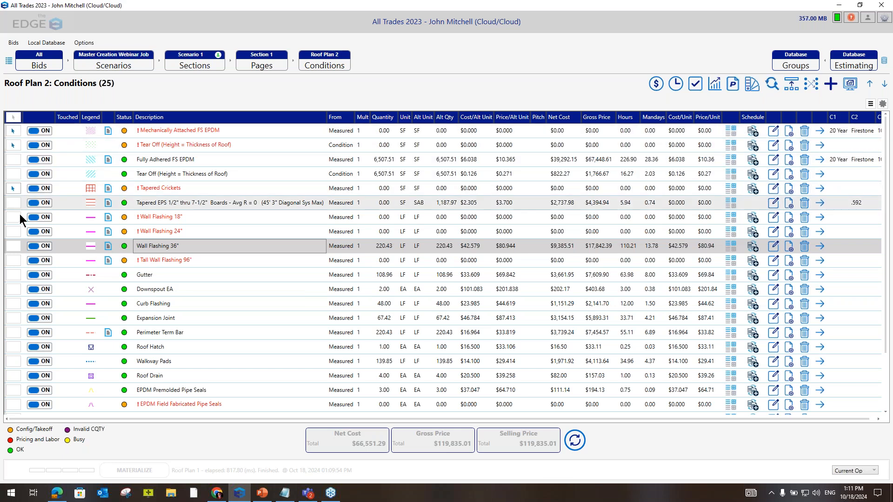
pyautogui.click(12, 217)
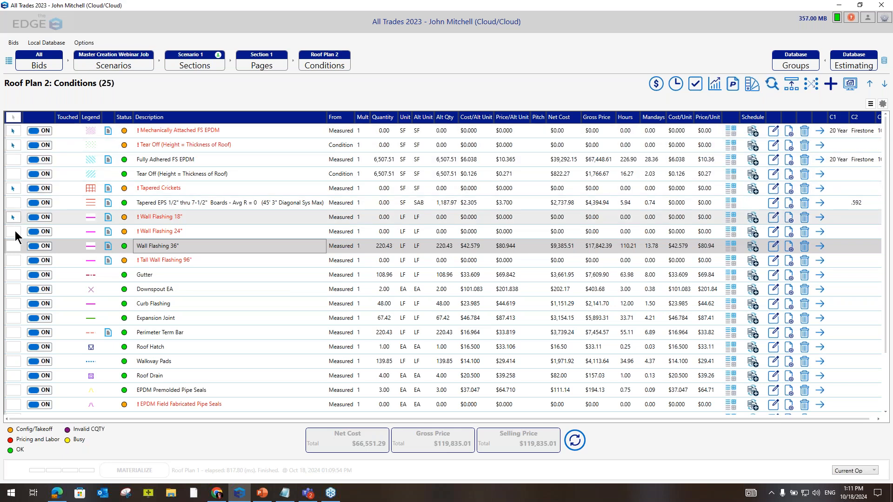
pyautogui.click(13, 262)
pyautogui.scroll(-2, 145, 342)
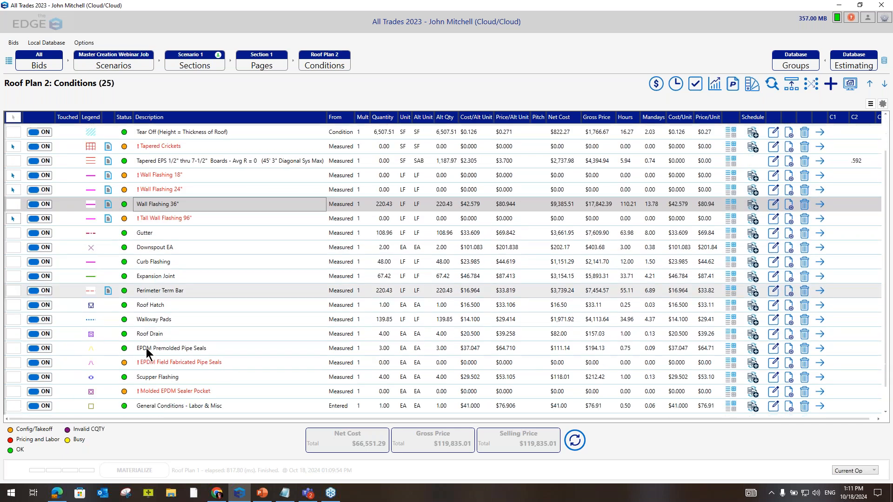
pyautogui.click(14, 342)
pyautogui.click(12, 371)
pyautogui.scroll(-1, 205, 379)
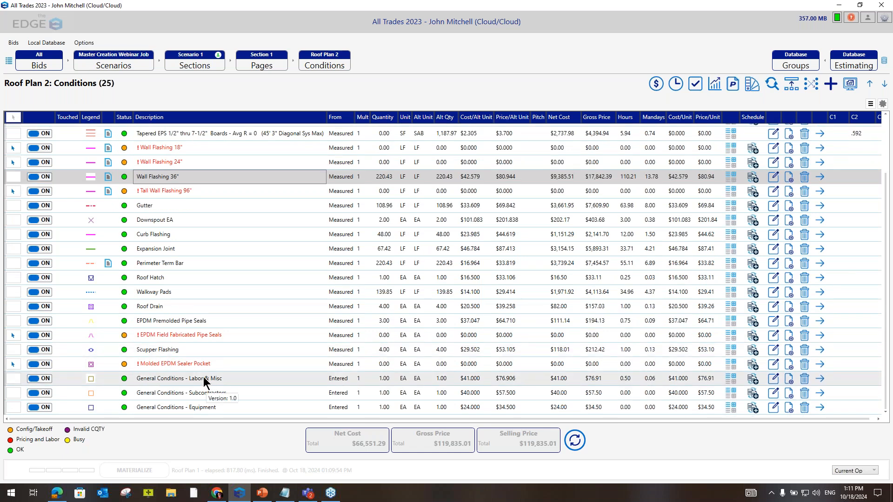
pyautogui.scroll(3, 203, 376)
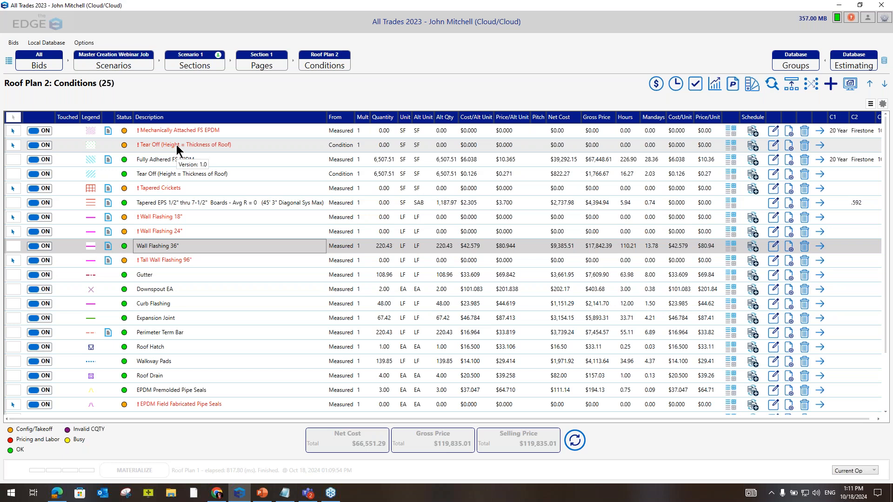
pyautogui.rightClick(177, 144)
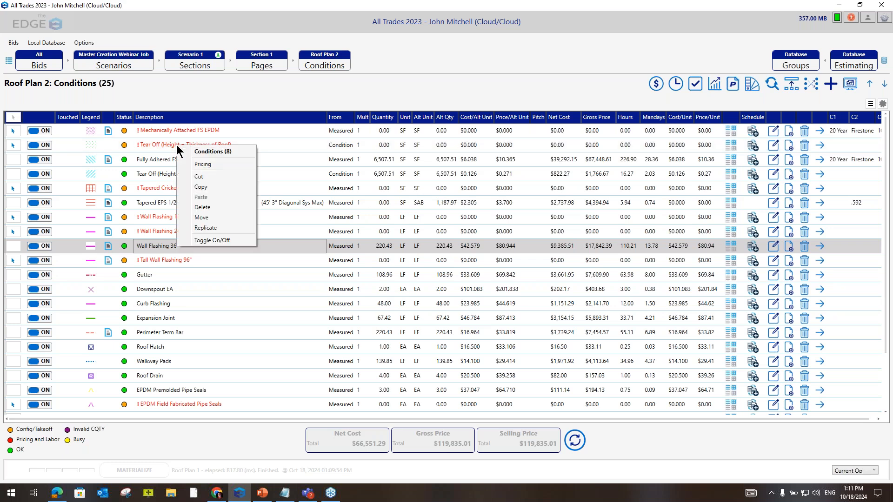
pyautogui.click(209, 208)
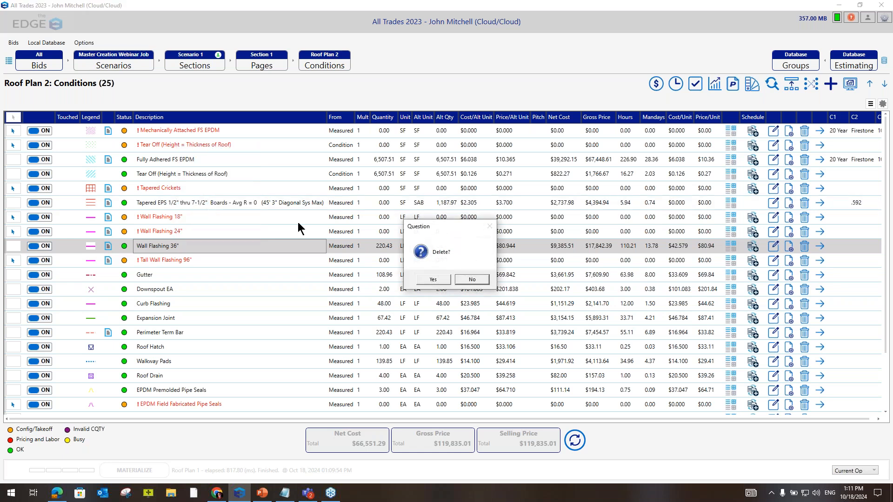
pyautogui.click(425, 281)
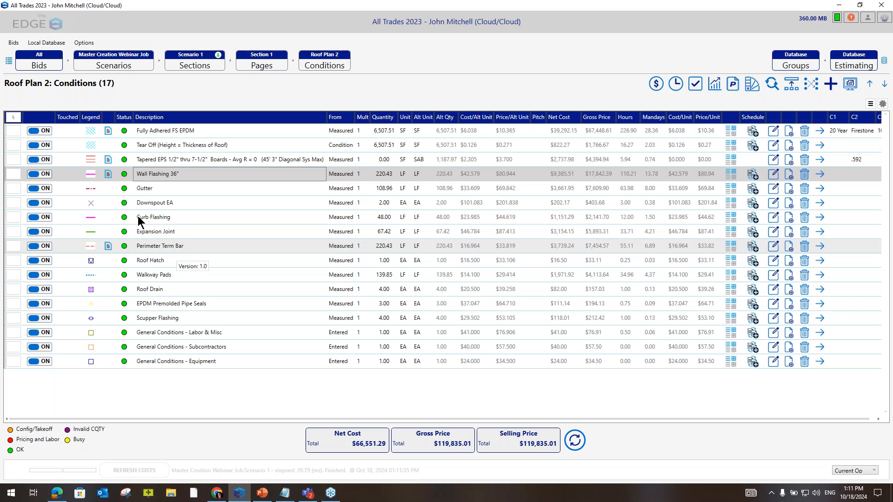
# - Start a new group from all of Roof Plan 2's conditions, with code FSFAEPDM2 and description Firestone FA EPDM Master
pyautogui.click(13, 116)
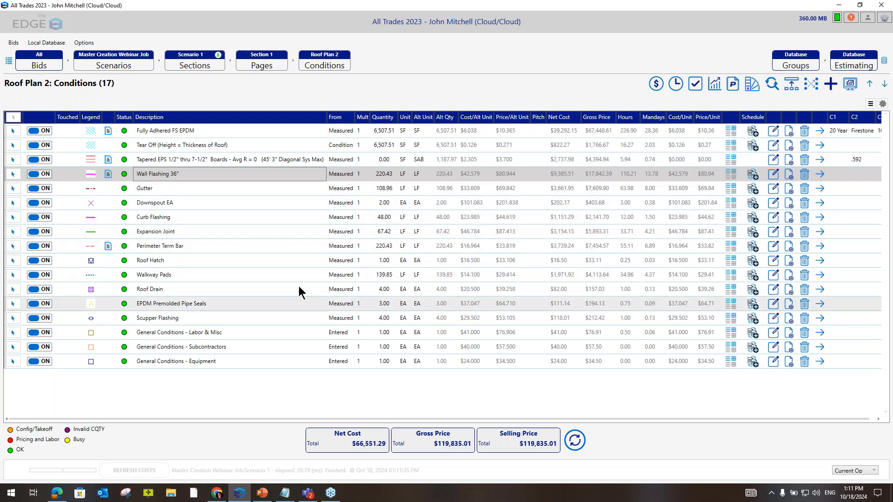
pyautogui.click(793, 88)
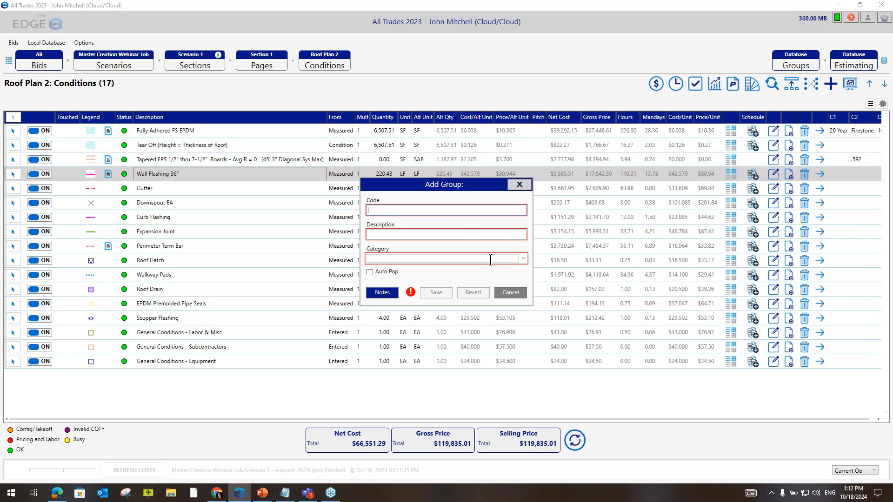
pyautogui.write('FSFA')
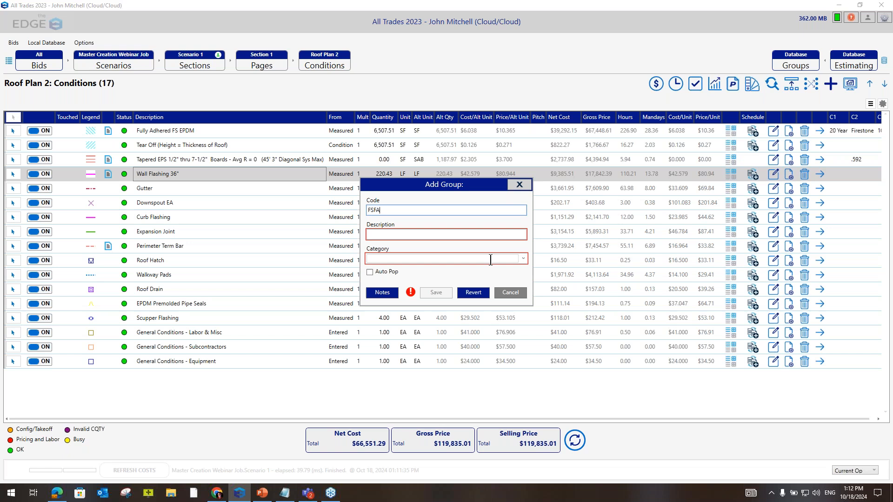
pyautogui.write('EPDM2')
pyautogui.moveTo(400, 210); pyautogui.dragTo(365, 212)
pyautogui.click(403, 210)
pyautogui.click(370, 234)
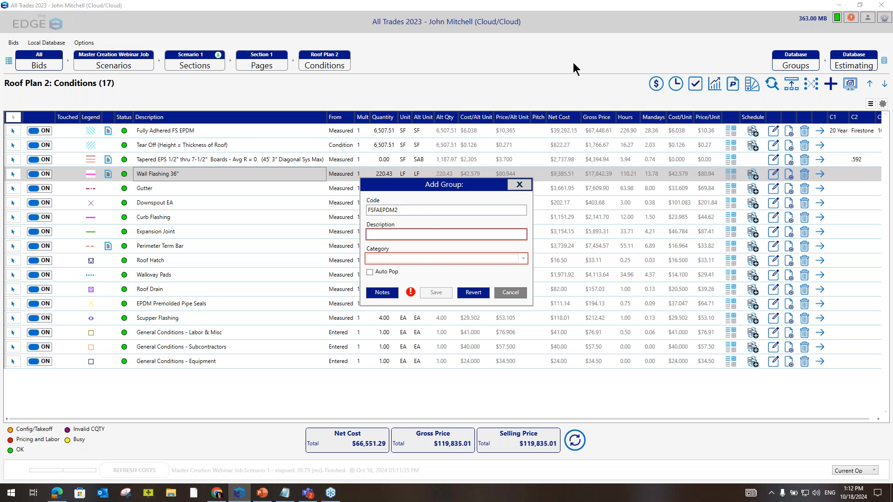
pyautogui.write('Firestone FA')
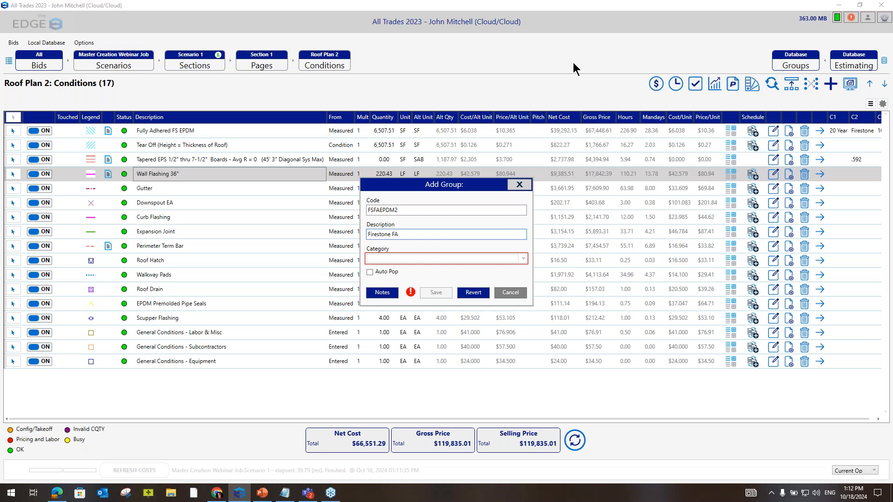
pyautogui.write(' EPDM Master')
# - Assign the group to a new category numbered 02-03, named as the estimator's own Masters, and save the group
pyautogui.click(523, 259)
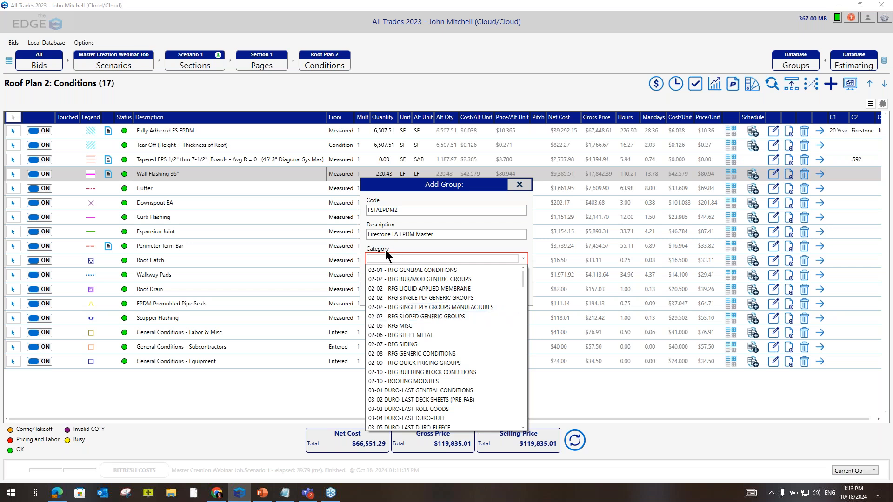
pyautogui.click(377, 258)
pyautogui.write('02')
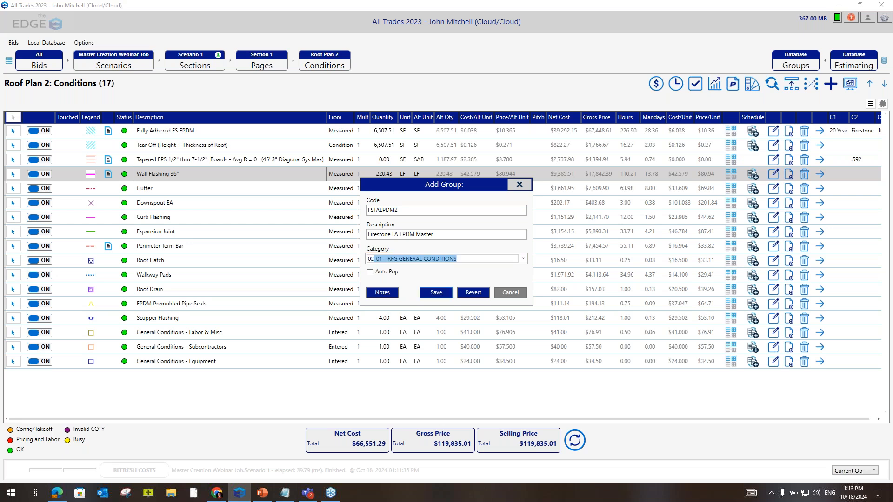
pyautogui.write('-03')
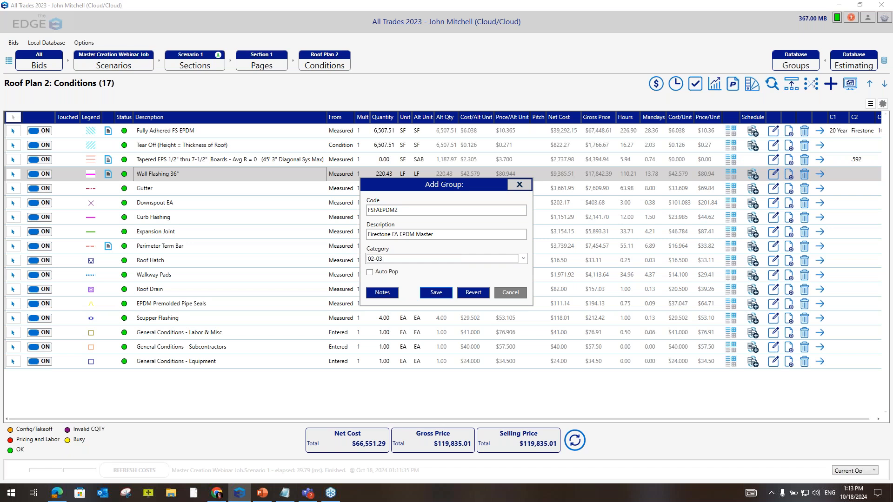
pyautogui.write(" - John's Masters")
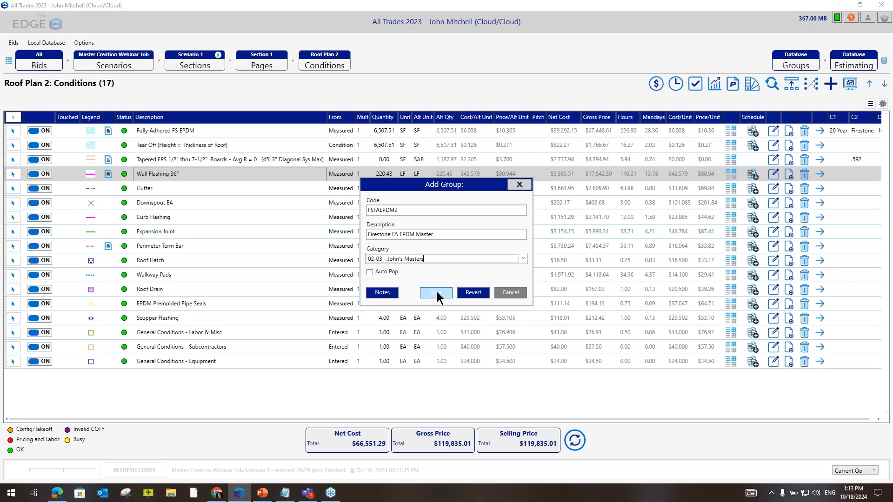
pyautogui.click(437, 296)
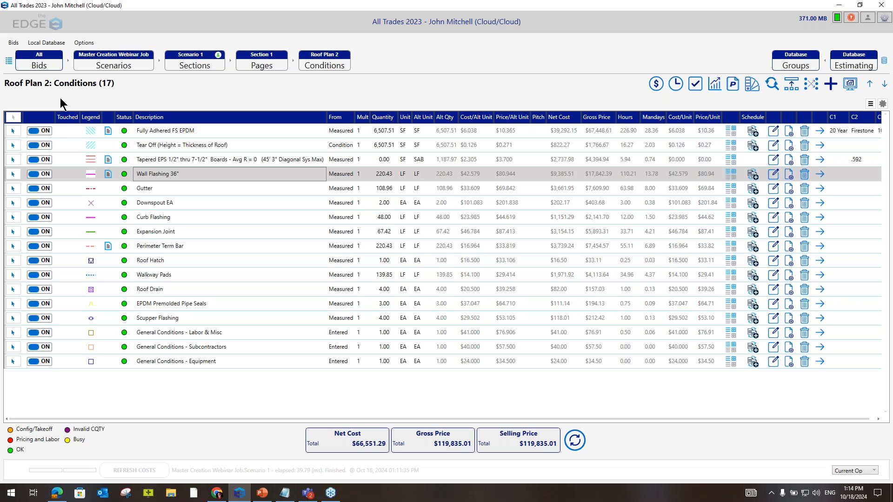
# - Deselect all conditions and review the Firestone FA EPDM Master group's contents among the groups available for adding conditions to the page
pyautogui.click(13, 116)
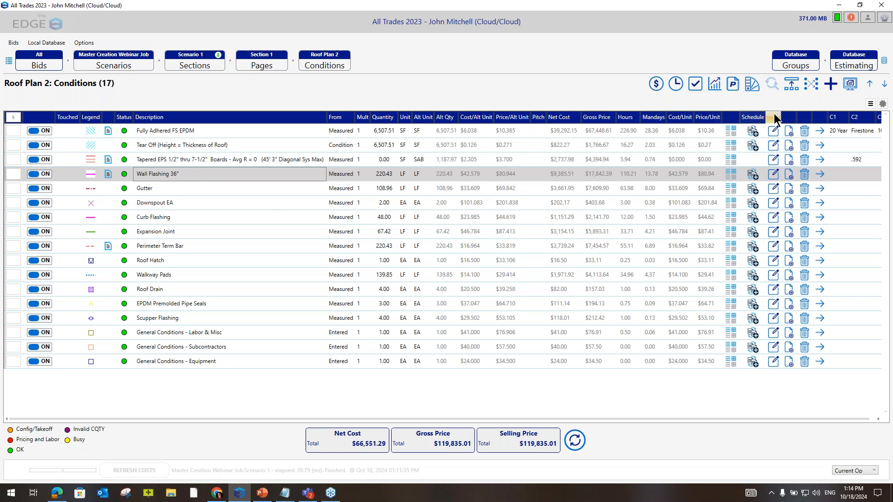
pyautogui.click(830, 86)
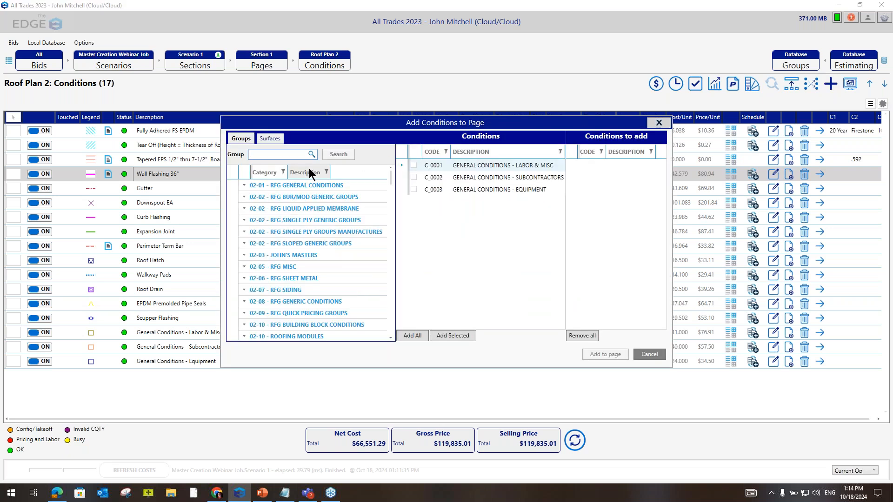
pyautogui.doubleClick(297, 256)
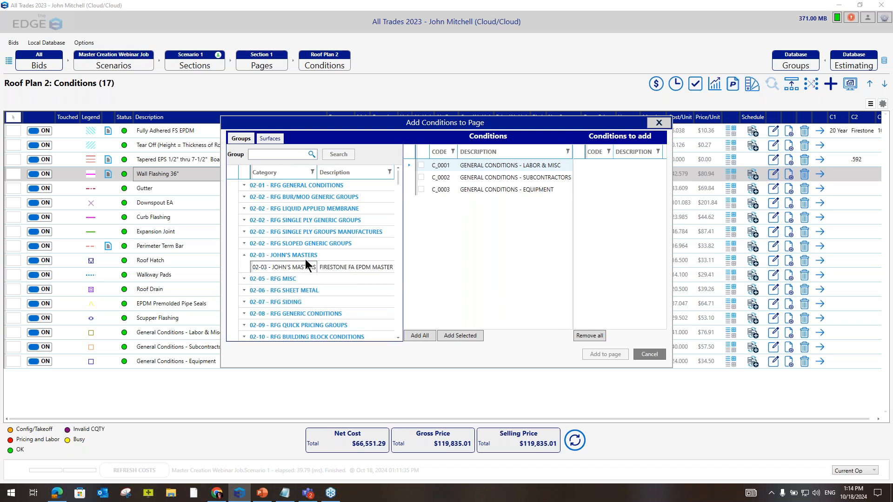
pyautogui.click(341, 269)
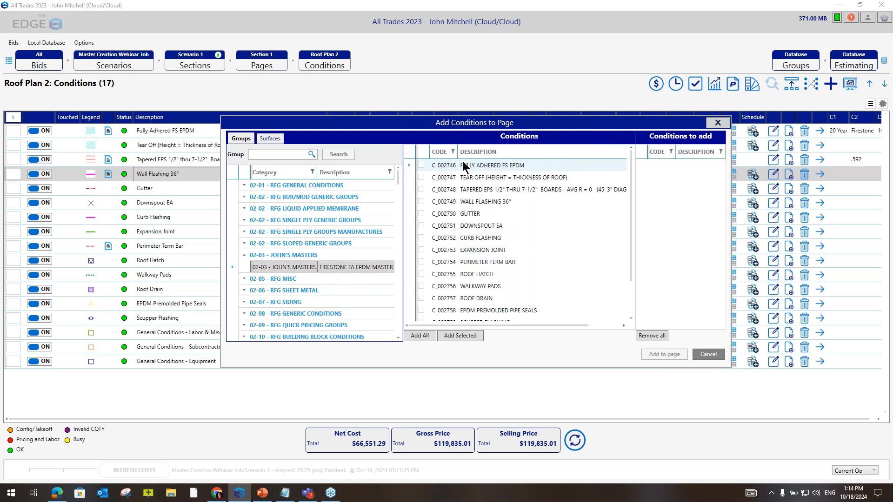
pyautogui.scroll(-2, 476, 205)
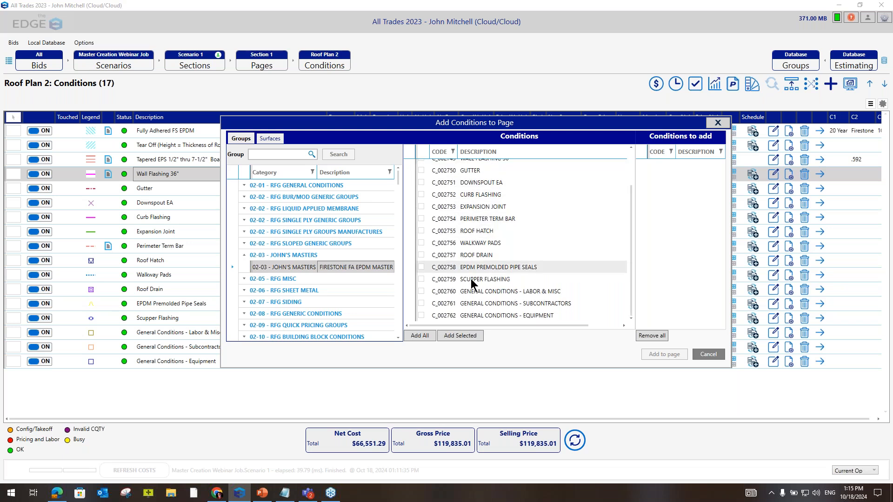
pyautogui.scroll(2, 471, 288)
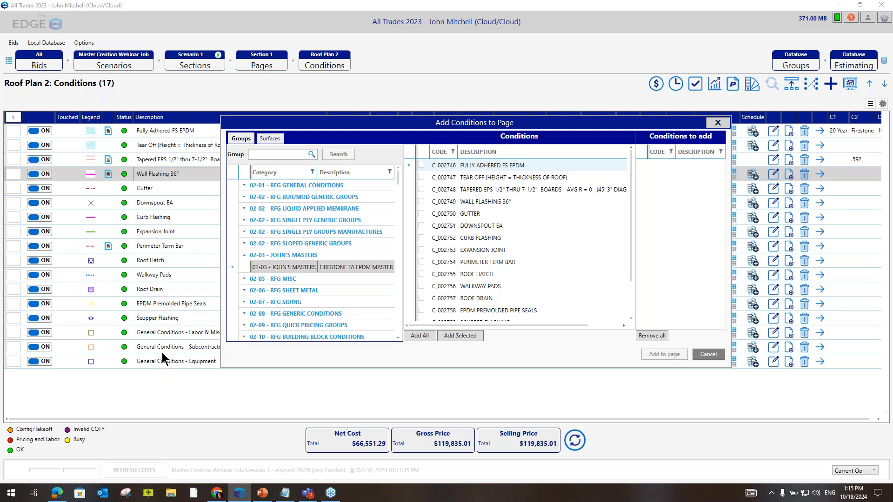
pyautogui.click(479, 226)
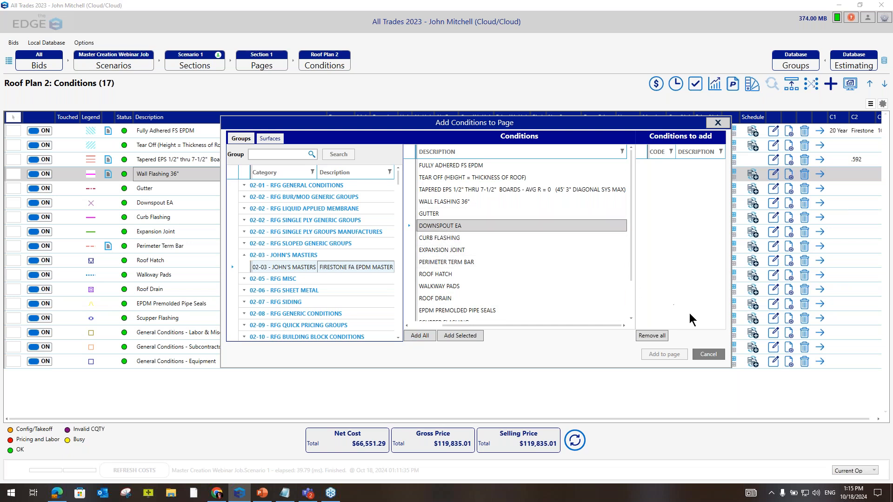
pyautogui.click(711, 356)
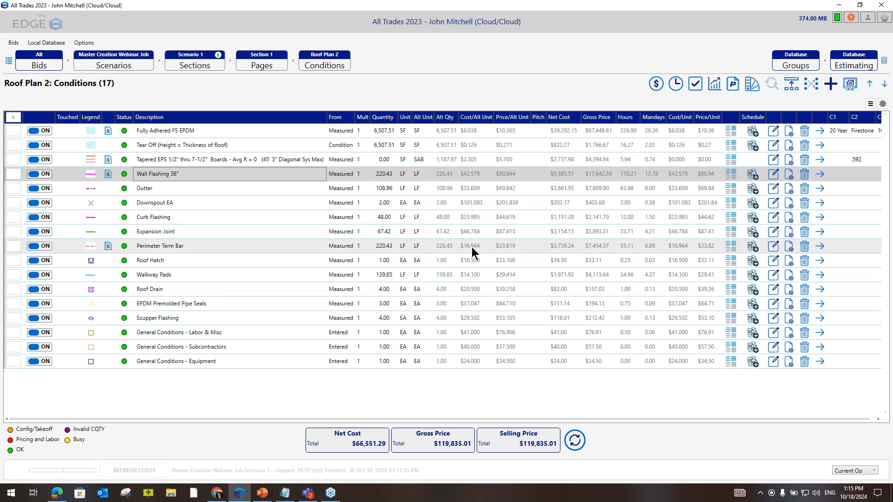
# - Open the estimating database's Groups table, refresh it, and show the group conditions of FSFAEPDM2
pyautogui.click(853, 63)
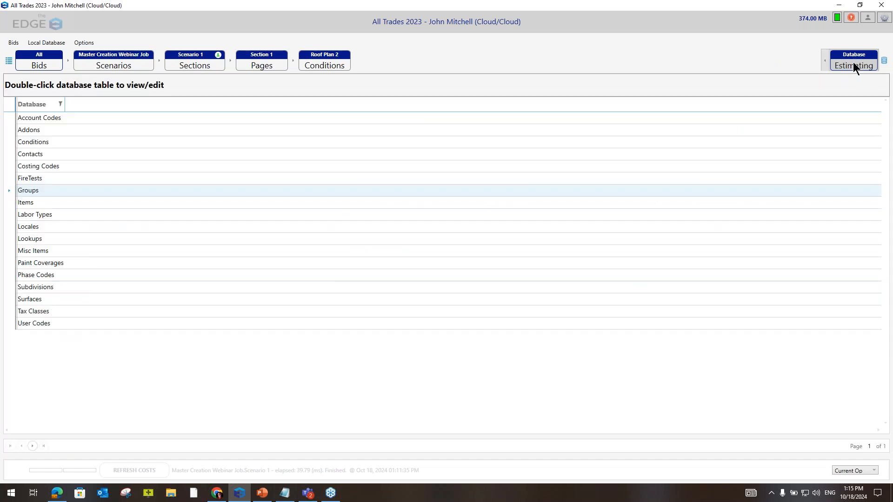
pyautogui.doubleClick(29, 191)
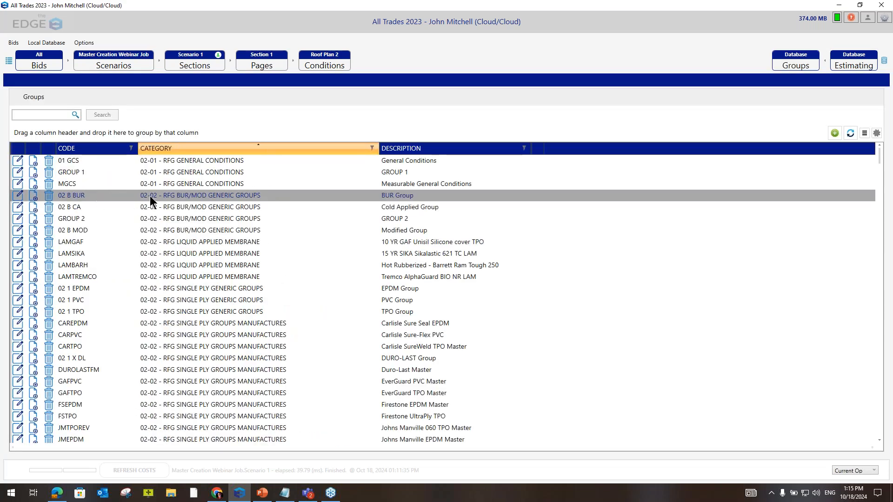
pyautogui.click(850, 134)
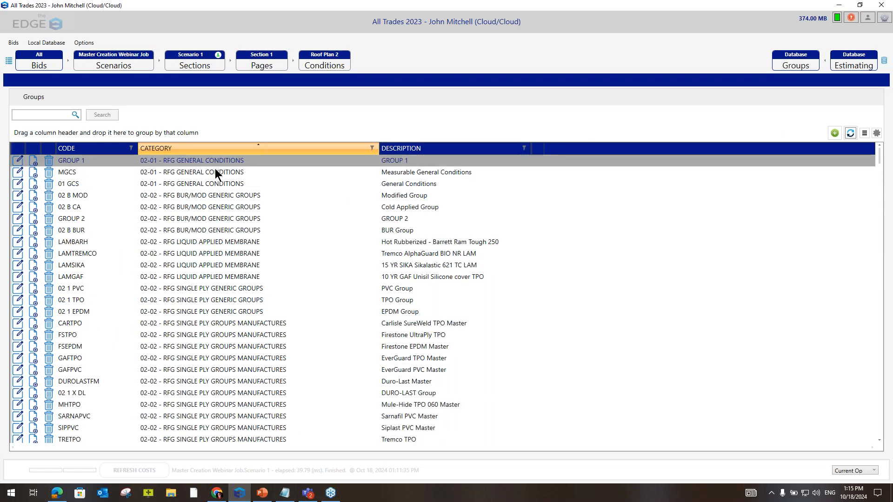
pyautogui.scroll(-7, 218, 205)
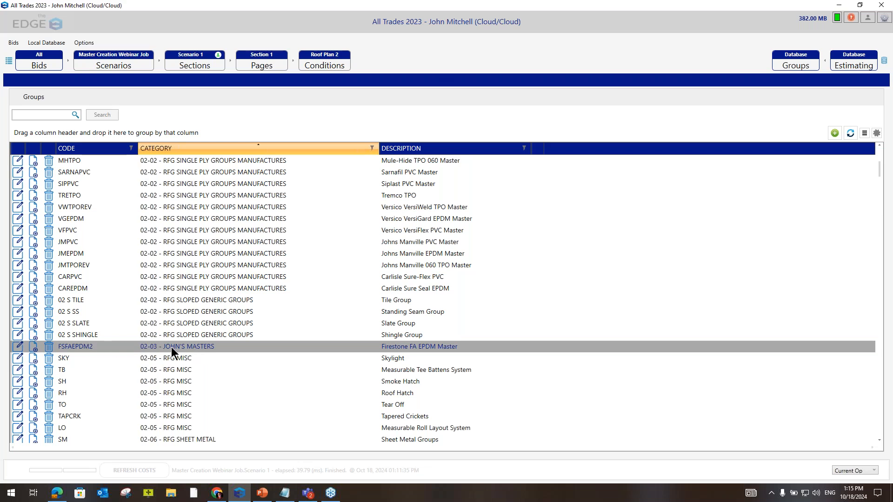
pyautogui.click(171, 347)
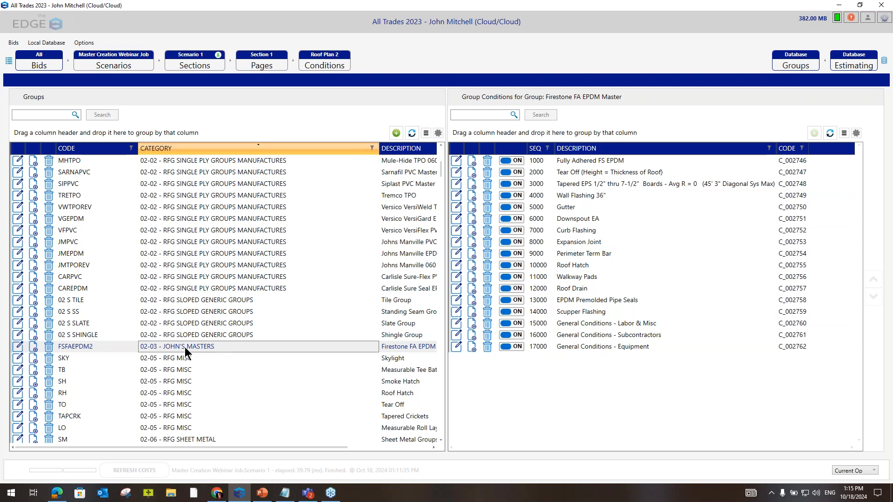
pyautogui.click(18, 348)
pyautogui.click(402, 209)
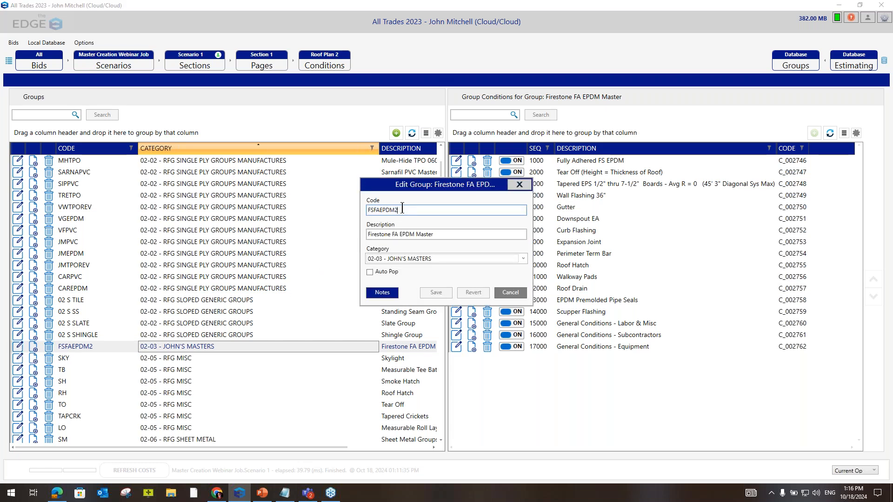
pyautogui.press('BackSpace')
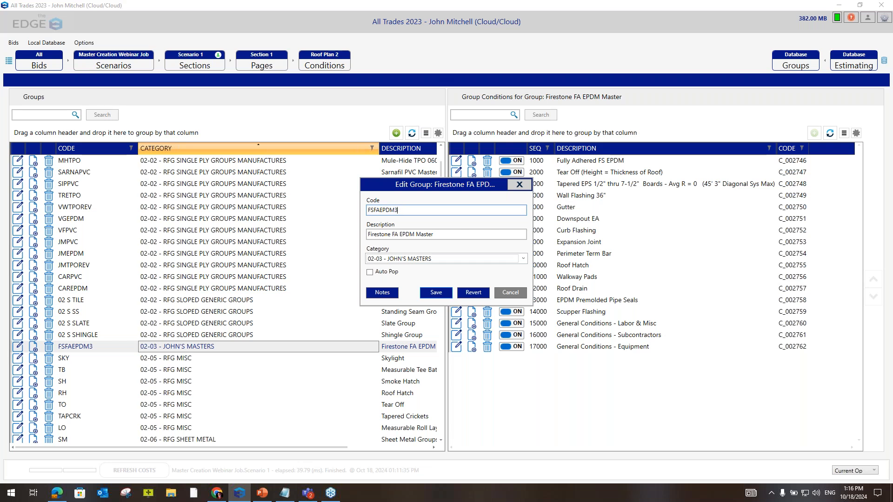
pyautogui.click(439, 233)
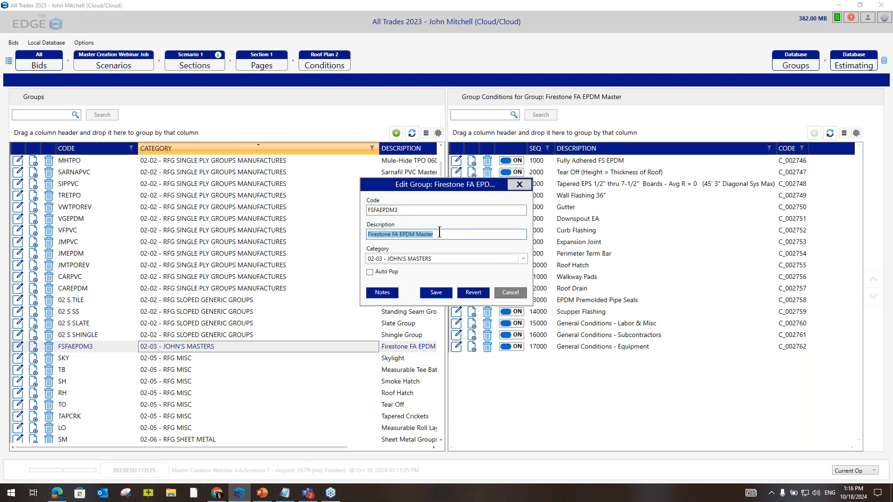
pyautogui.click(523, 259)
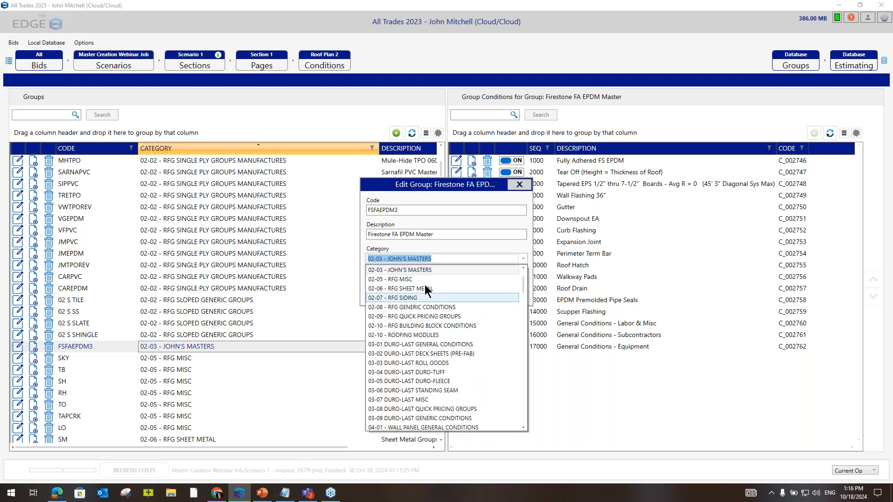
pyautogui.click(442, 259)
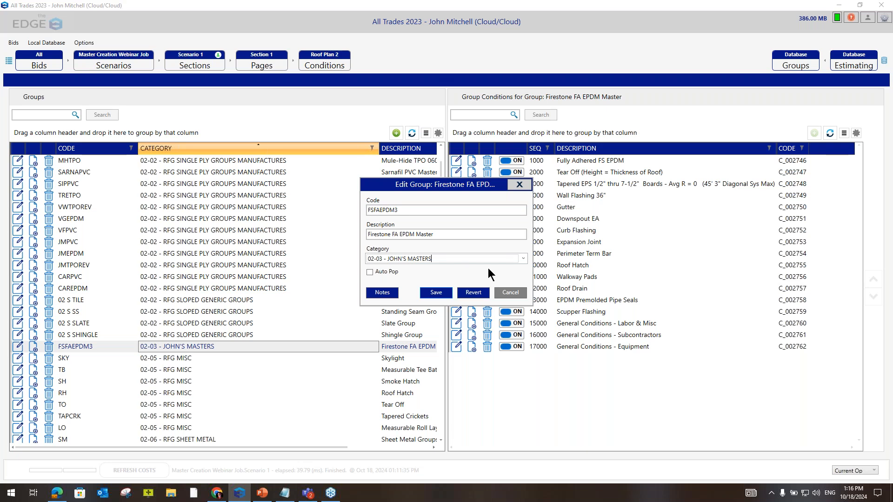
pyautogui.click(511, 291)
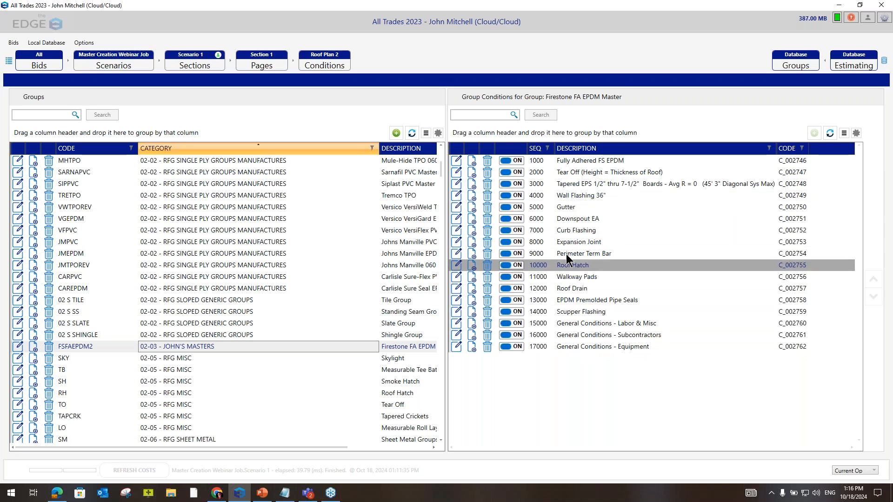
# - Set the master height of the group's Wall Flashing 36" condition to 48" and rename it Wall Flashing 48"
pyautogui.click(456, 200)
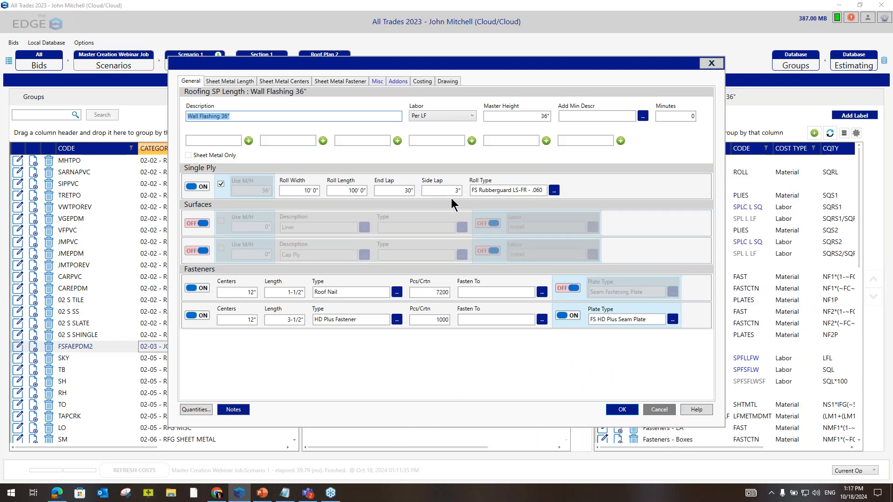
pyautogui.click(522, 119)
pyautogui.write('48')
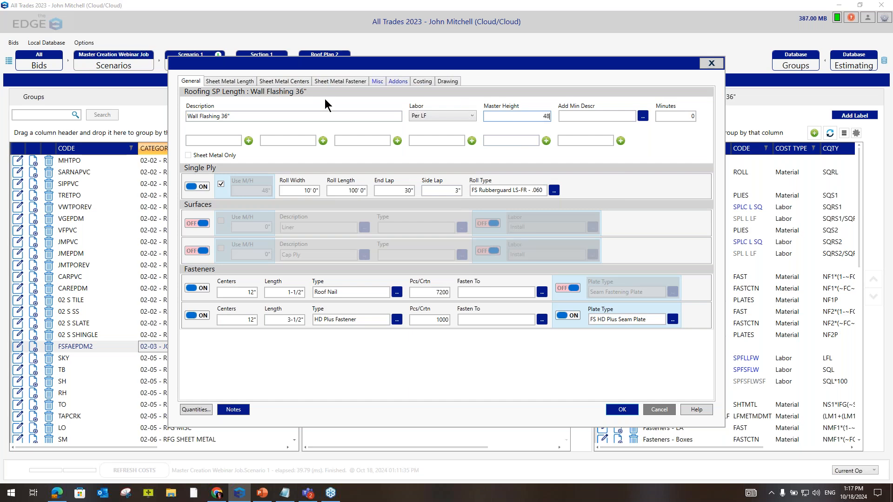
pyautogui.click(223, 116)
pyautogui.press('Delete')
pyautogui.write('3')
pyautogui.doubleClick(225, 116)
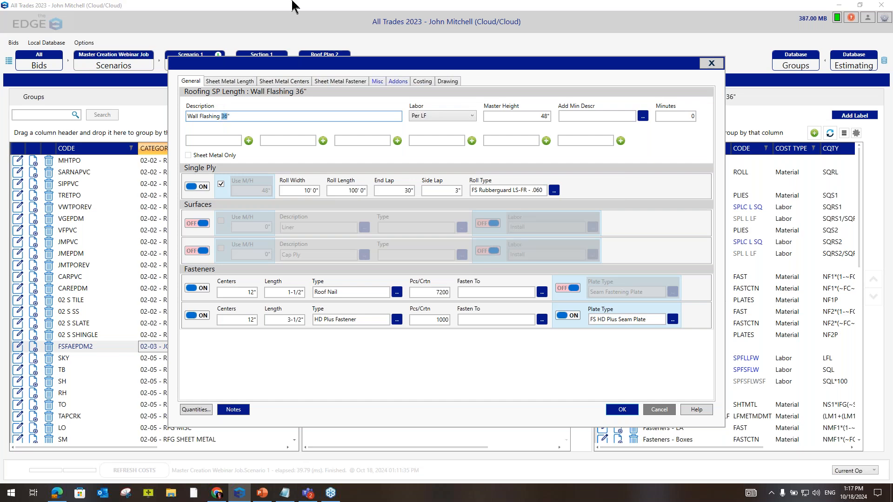
pyautogui.write('48')
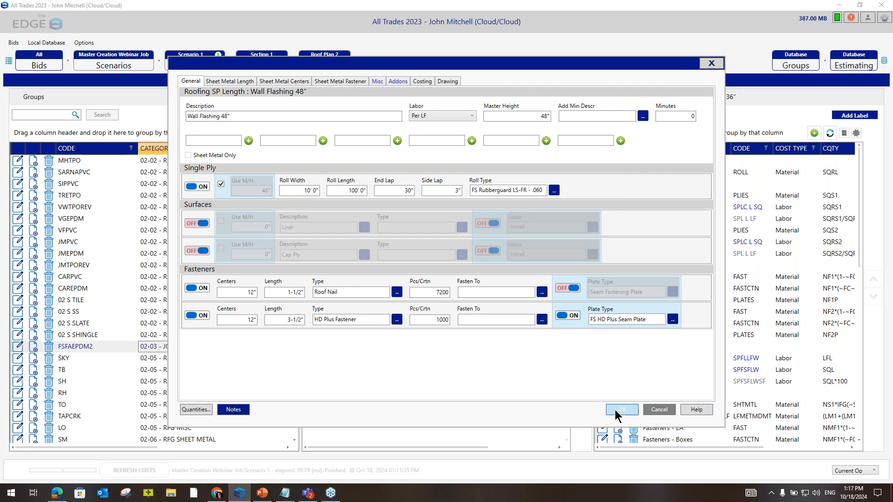
pyautogui.click(621, 410)
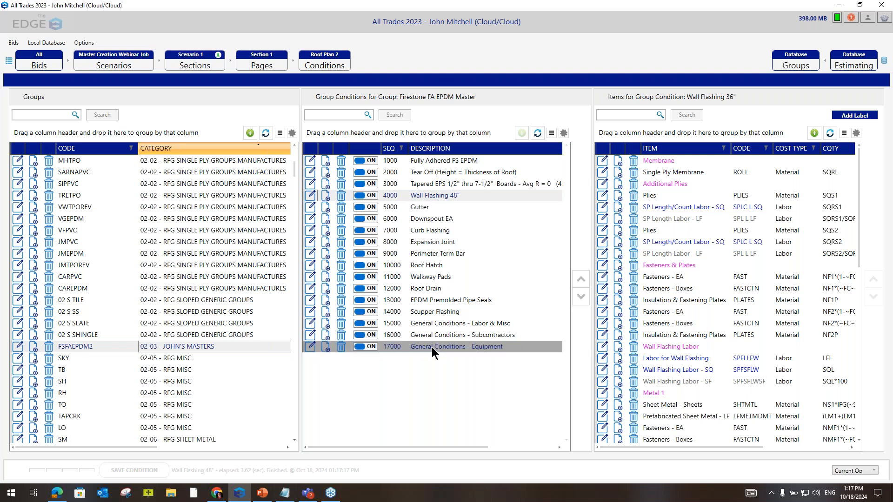
# - In the General Conditions - Equipment condition, start a new misc item and choose the Equip-category Boom Lift with the Equipment cost type
pyautogui.click(310, 347)
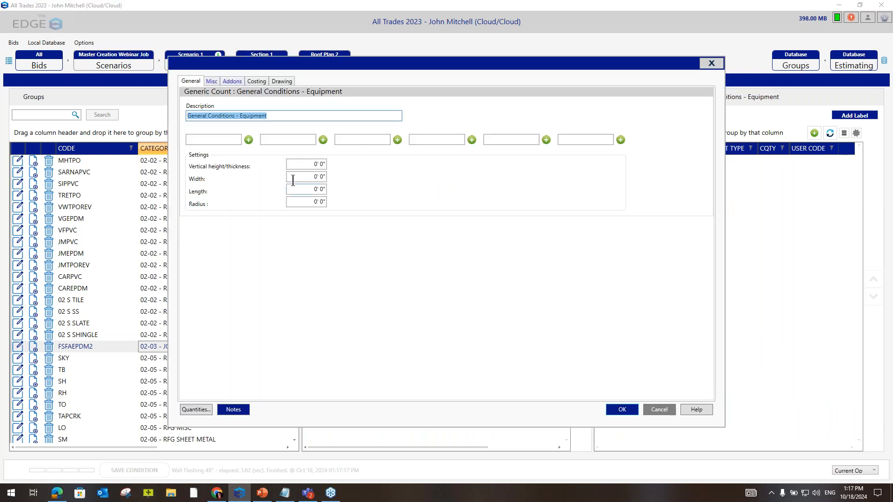
pyautogui.click(212, 81)
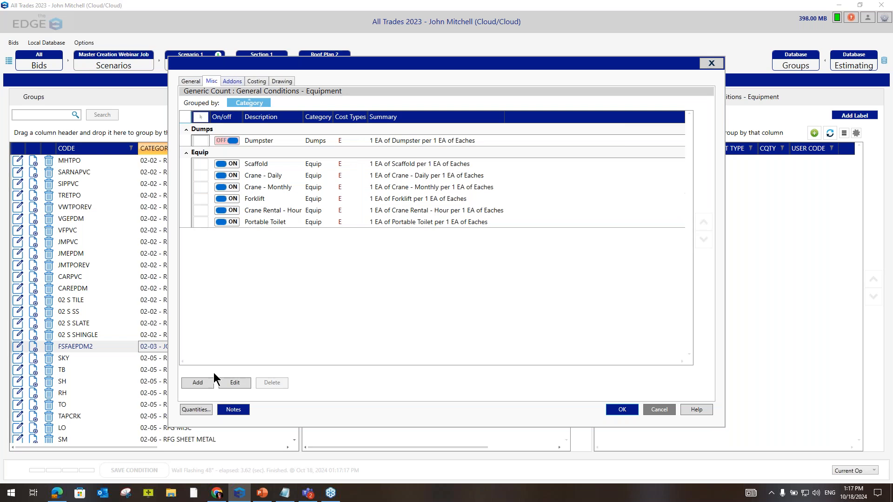
pyautogui.click(198, 383)
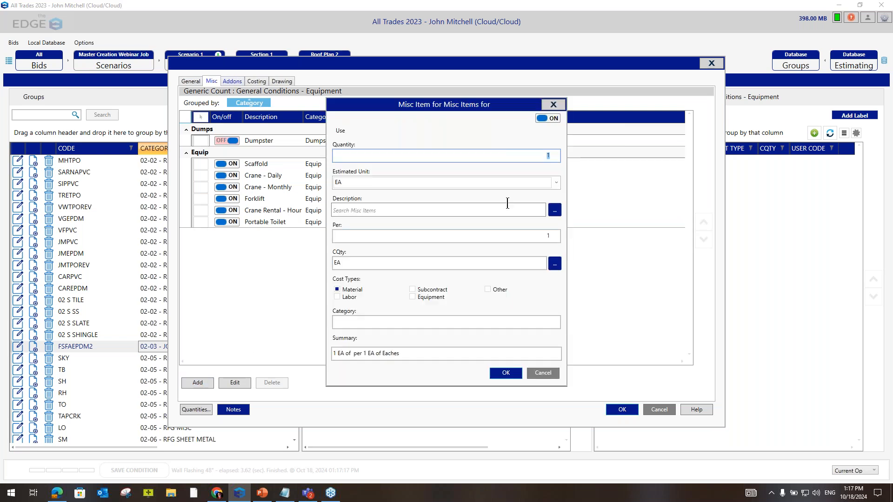
pyautogui.click(555, 212)
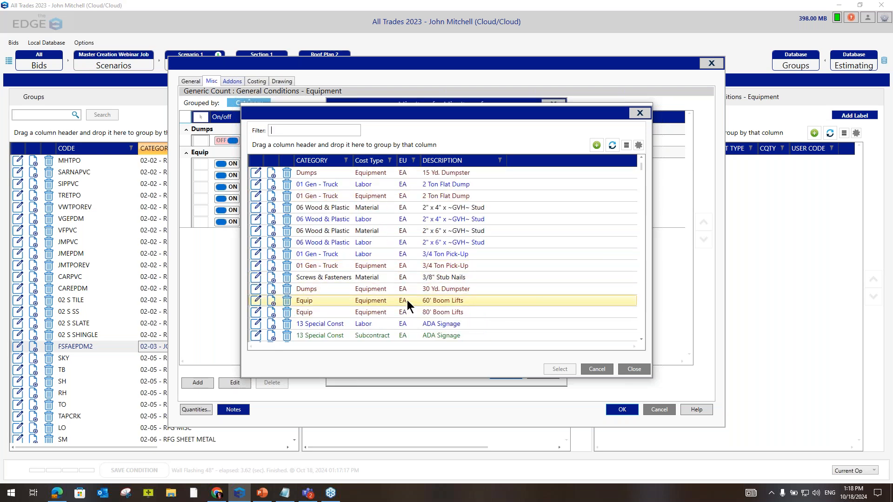
pyautogui.scroll(-10, 406, 300)
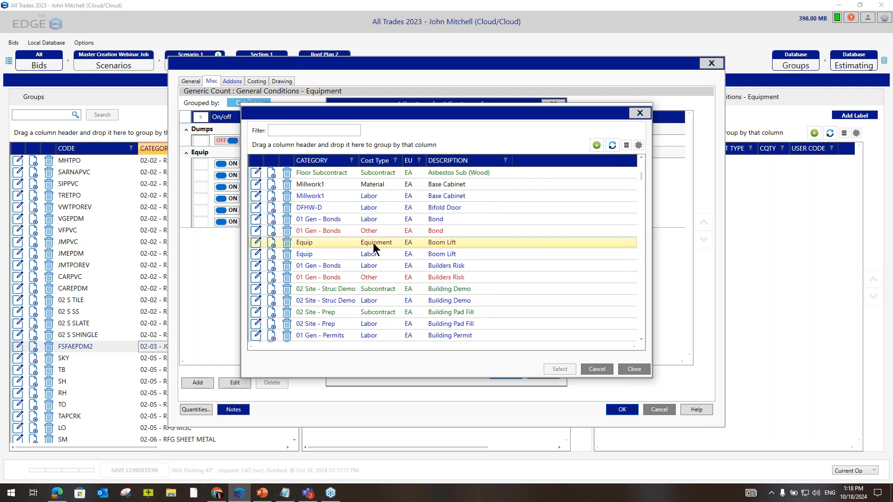
pyautogui.click(373, 242)
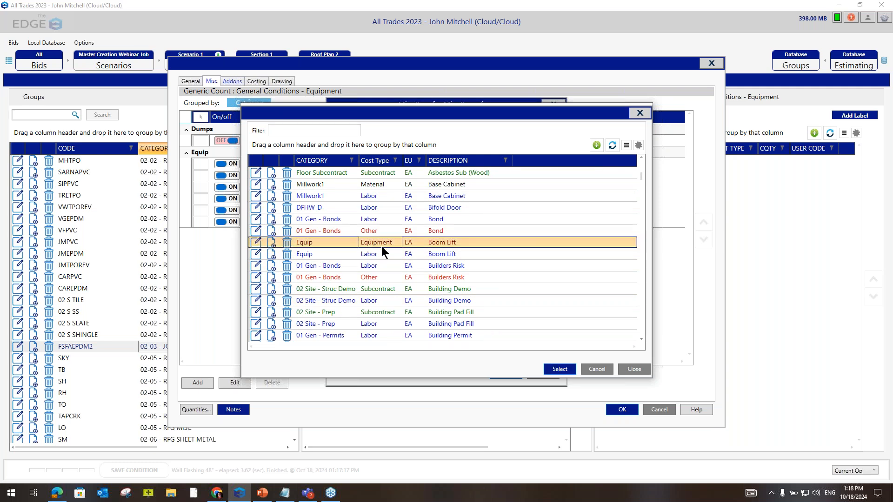
pyautogui.click(560, 369)
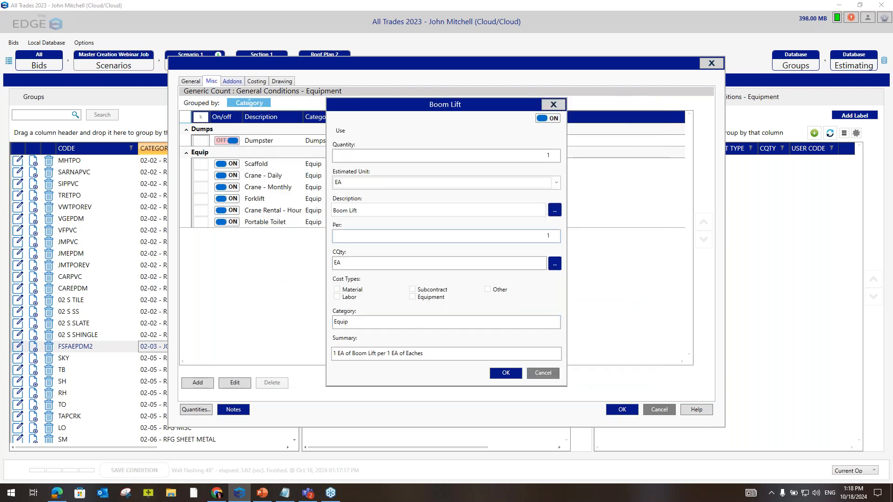
# - Add the Boom Lift misc item at 1 EA per 1 EA of Eaches and save the General Conditions - Equipment condition
pyautogui.press('Tab')
pyautogui.click(435, 237)
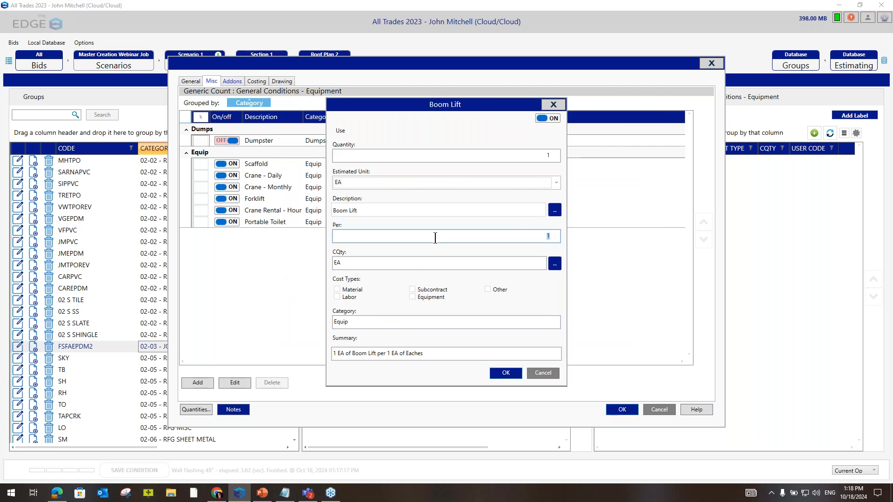
pyautogui.click(342, 264)
pyautogui.click(412, 296)
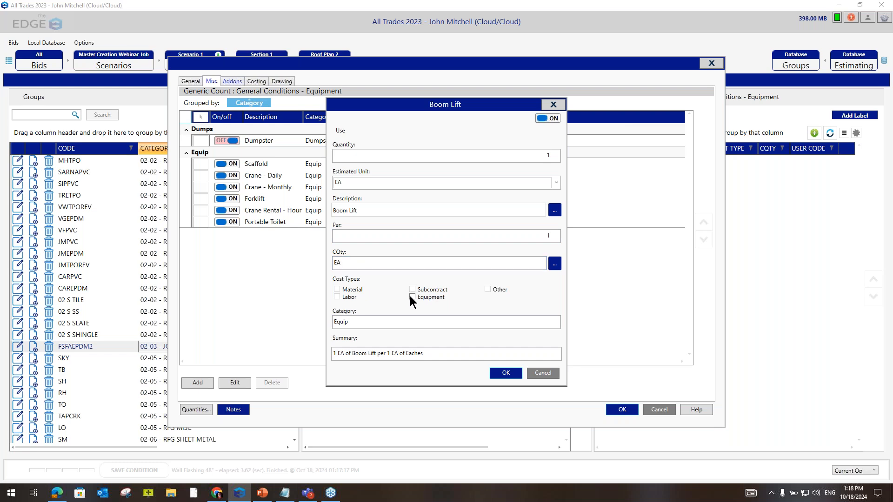
pyautogui.click(500, 373)
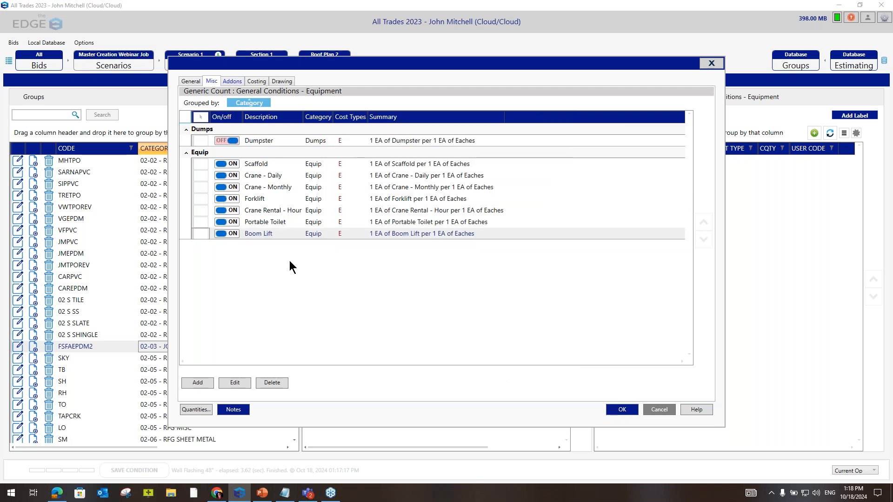
pyautogui.click(624, 409)
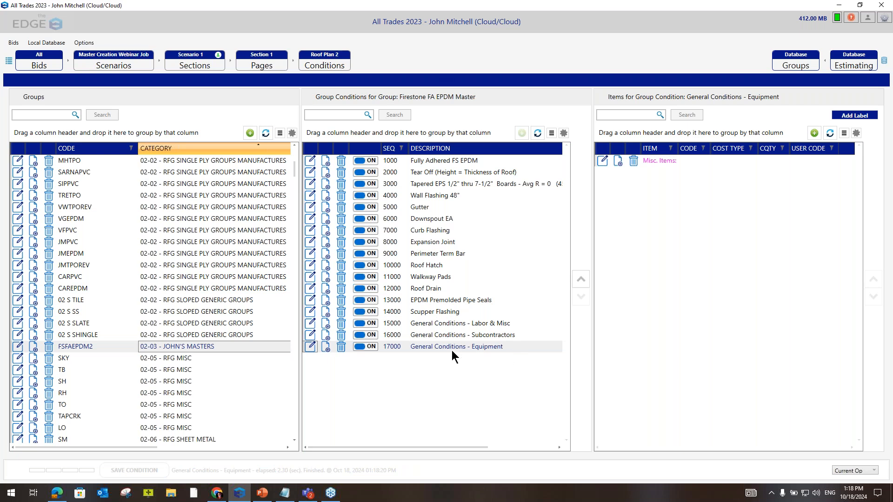
# - Reorder the group's conditions so General Conditions - Equipment sits directly above General Conditions - Labor & Misc
pyautogui.click(421, 347)
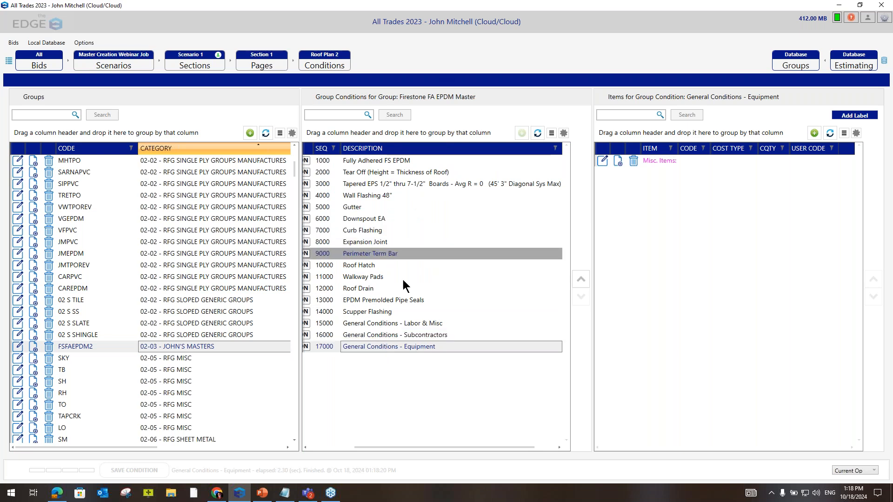
pyautogui.click(580, 281)
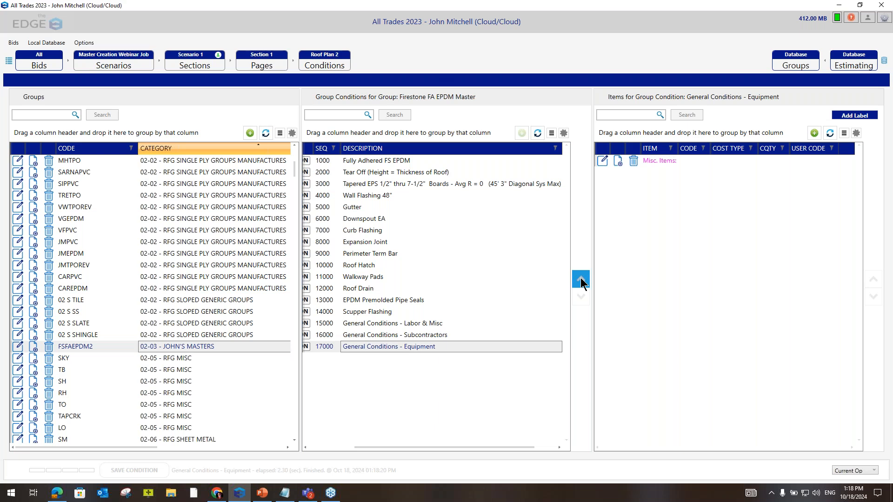
pyautogui.click(581, 281)
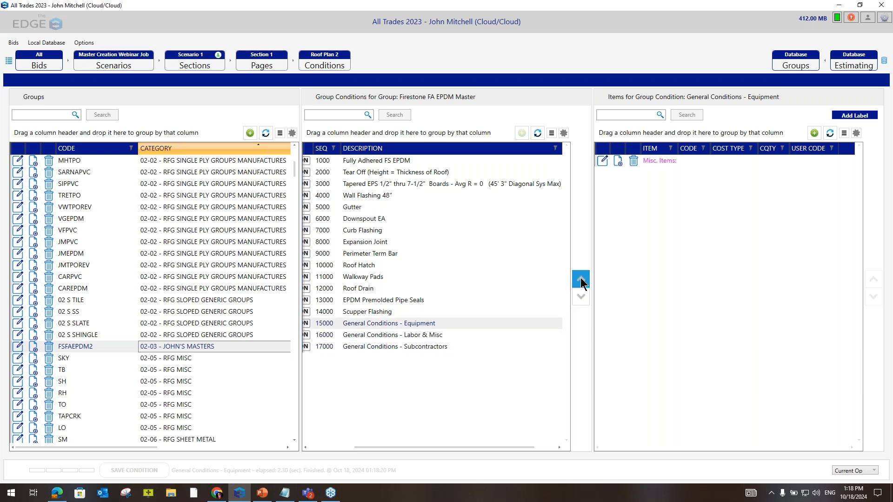
pyautogui.click(581, 280)
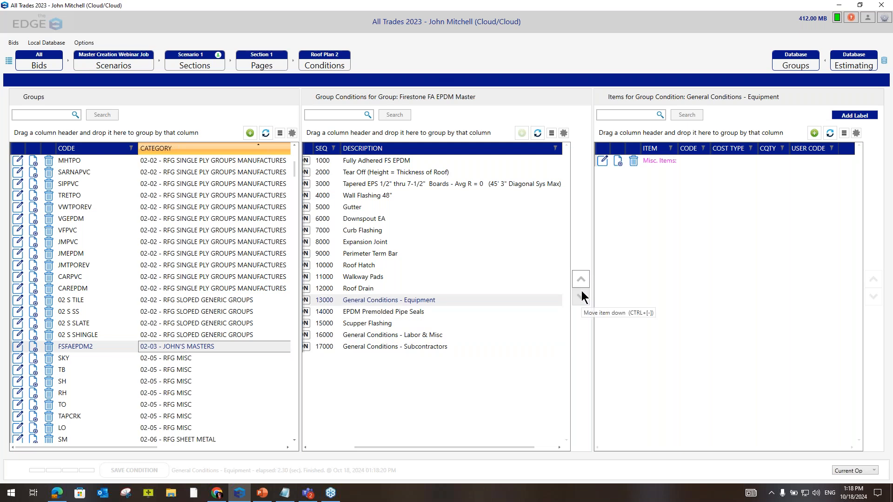
pyautogui.click(581, 298)
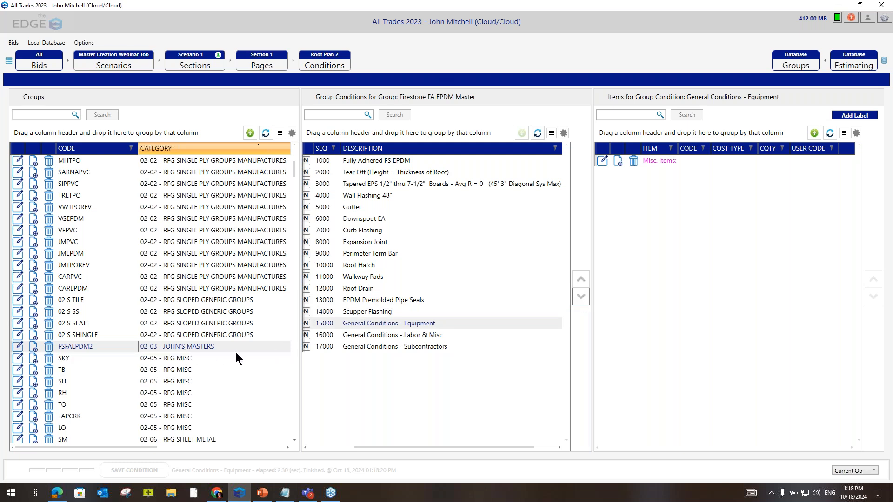
# - Turn Roof Plan 2 off in Section 1, turn the Drywall Floor Plan page on, and open its conditions
pyautogui.click(333, 71)
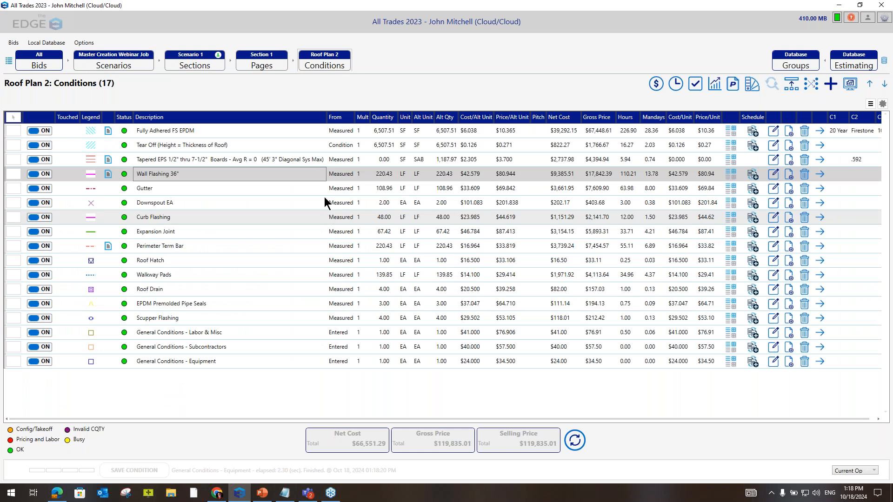
pyautogui.click(270, 64)
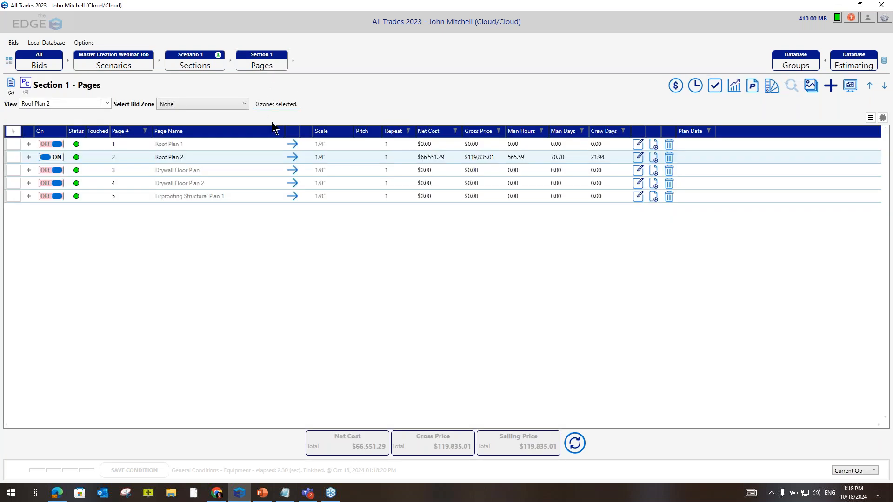
pyautogui.click(60, 157)
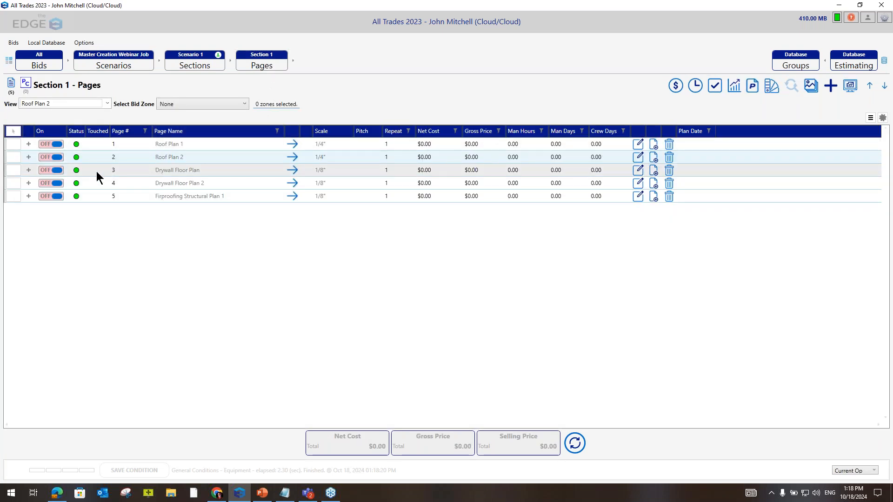
pyautogui.click(204, 170)
pyautogui.click(58, 171)
pyautogui.click(292, 170)
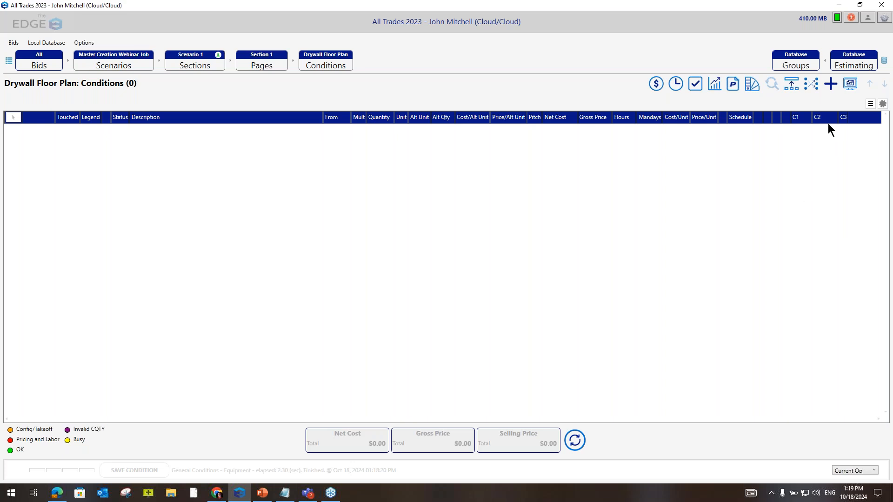
# - Add the Partition condition from the 11-05 DW Interior group 01 DW Interior Walls and Counts to the Drywall Floor Plan page
pyautogui.click(831, 84)
pyautogui.scroll(-8, 329, 260)
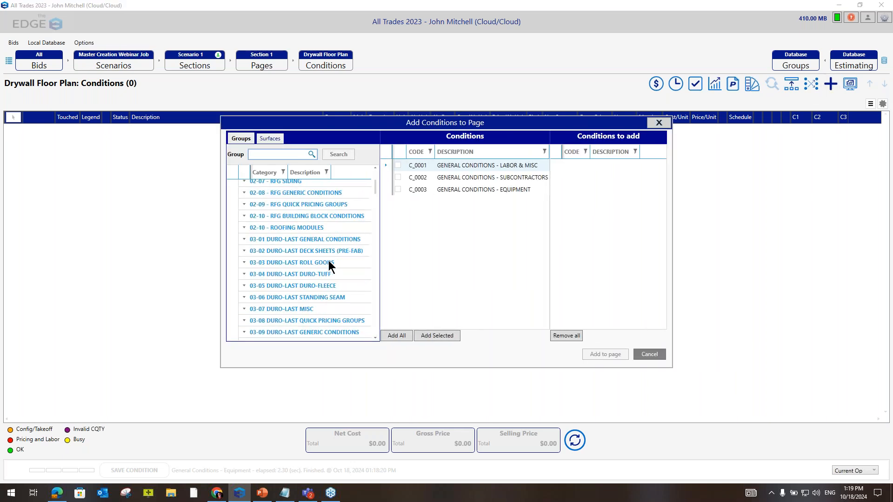
pyautogui.scroll(-6, 330, 266)
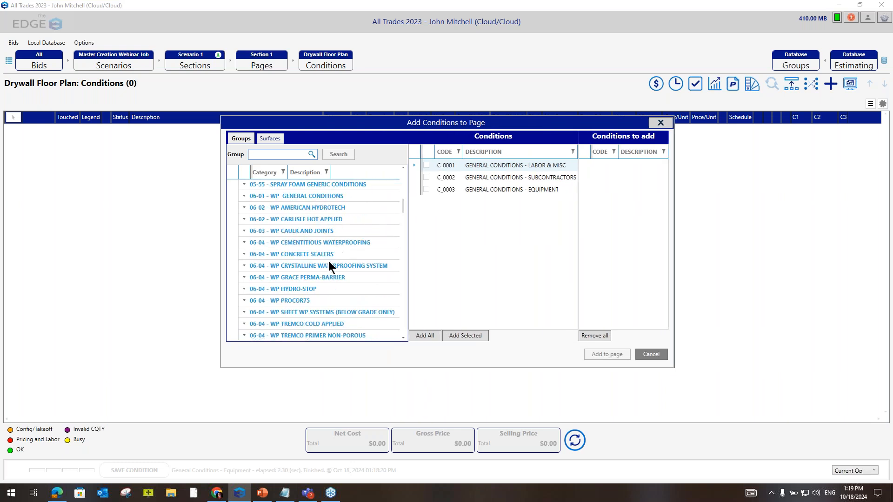
pyautogui.scroll(-2, 329, 267)
pyautogui.scroll(2, 328, 264)
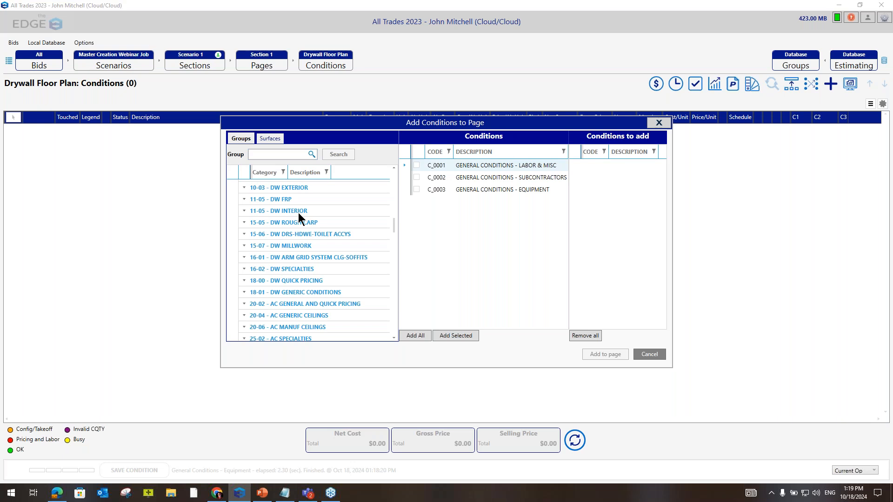
pyautogui.click(301, 212)
pyautogui.click(348, 224)
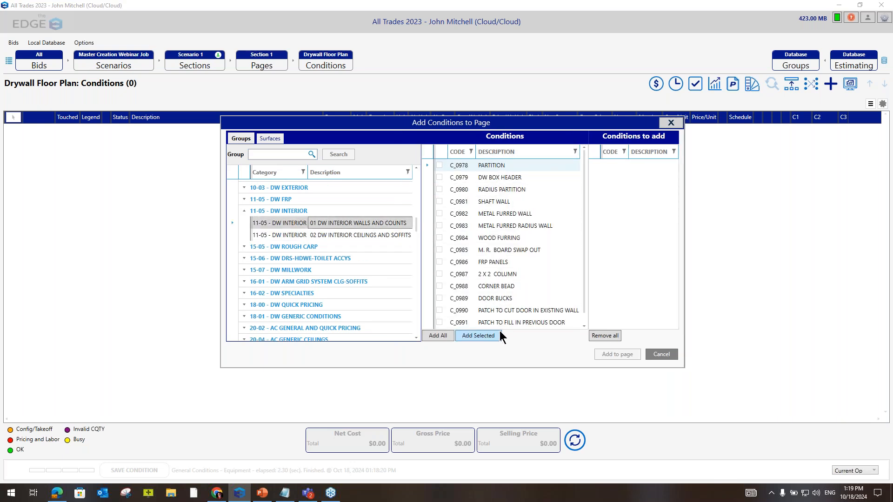
pyautogui.doubleClick(497, 166)
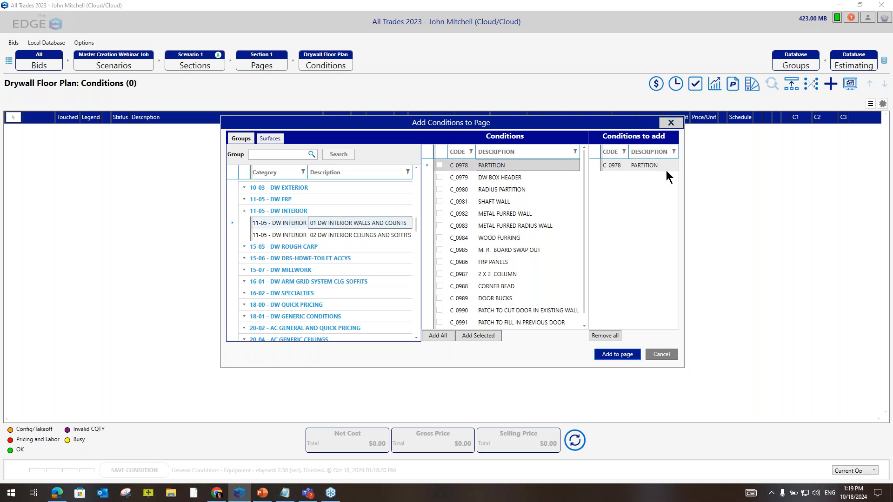
pyautogui.click(626, 357)
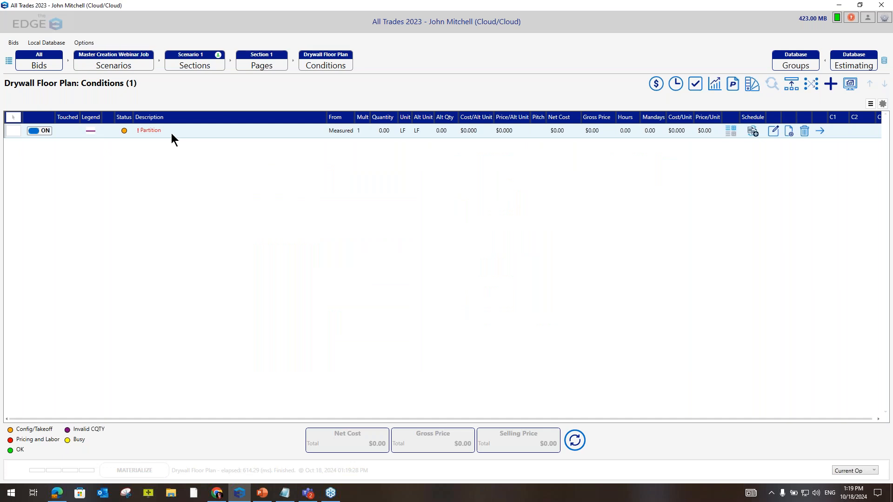
# - Replace the Partition condition's description with "~LS:SW~ ~LS:SG~ga ~LS:SL~ ~SI1:IY~ A ~SA:WH~ B ~SB:WH~" and save the condition
pyautogui.click(171, 133)
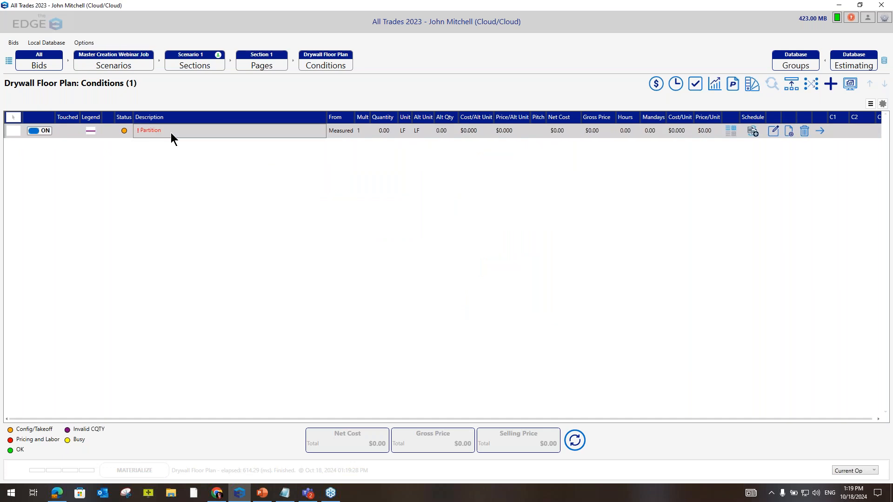
pyautogui.doubleClick(171, 132)
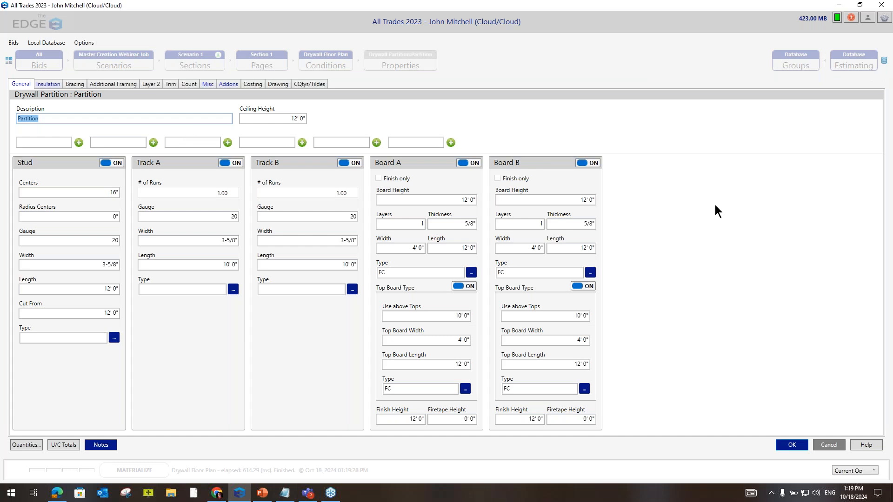
pyautogui.hotkey('alt', 'Tab')
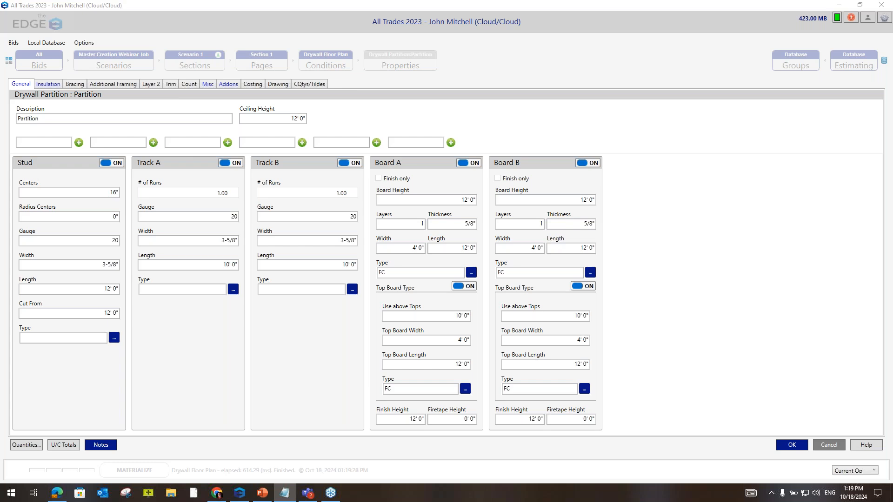
pyautogui.click(49, 117)
pyautogui.moveTo(48, 118); pyautogui.dragTo(1, 122)
pyautogui.write('~LS:SW~ ~LS:SG~ga ~LS:SL~ ~SI1:IY~  A ~SA:WH~ B ~SB:WH~')
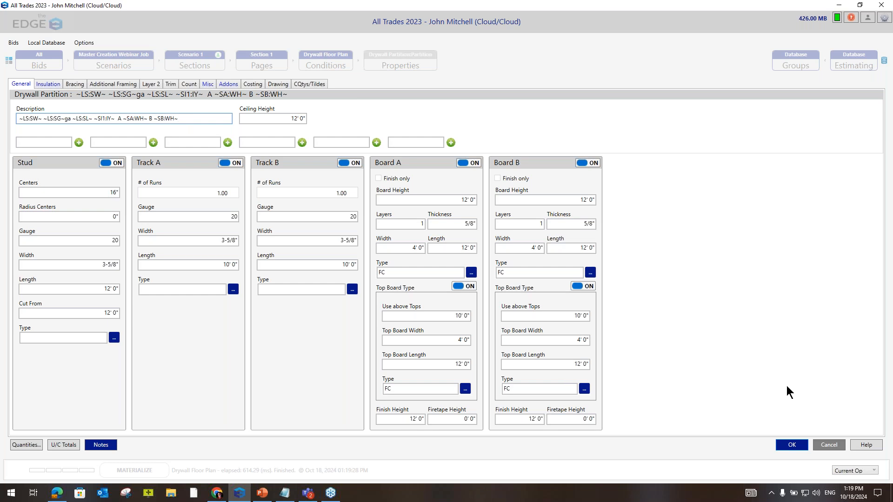
pyautogui.click(791, 444)
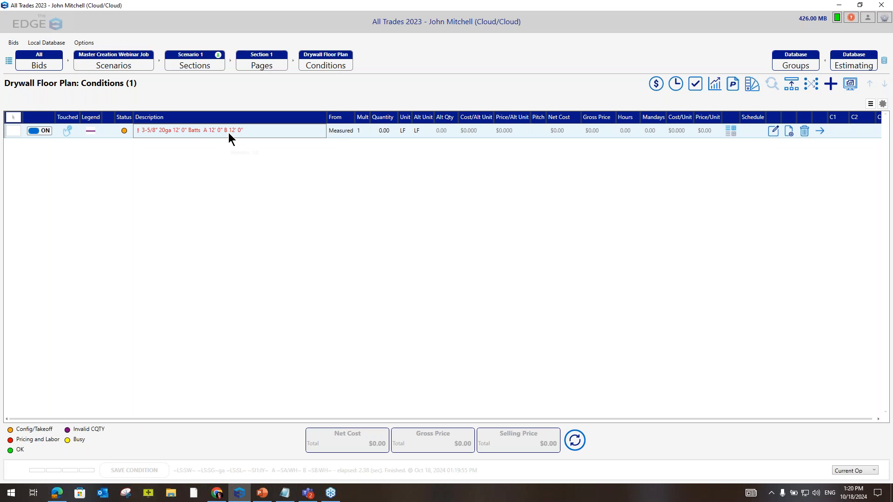
# - Copy the partition condition, set the copy's stud length to 14' and its Board A height to 12', and save it
pyautogui.click(789, 131)
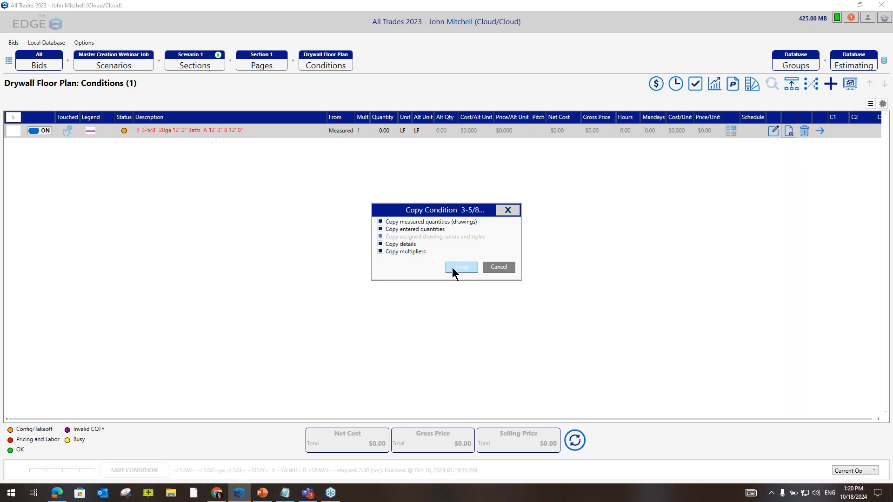
pyautogui.click(452, 267)
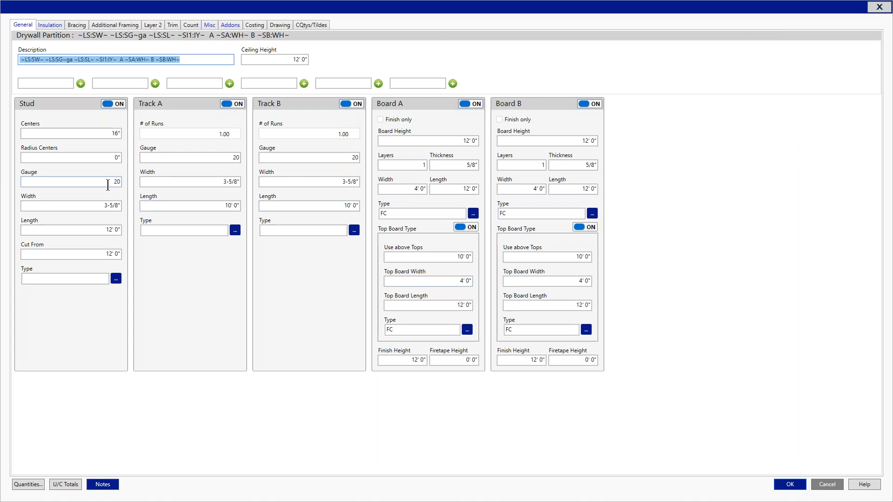
pyautogui.click(103, 229)
pyautogui.write('14')
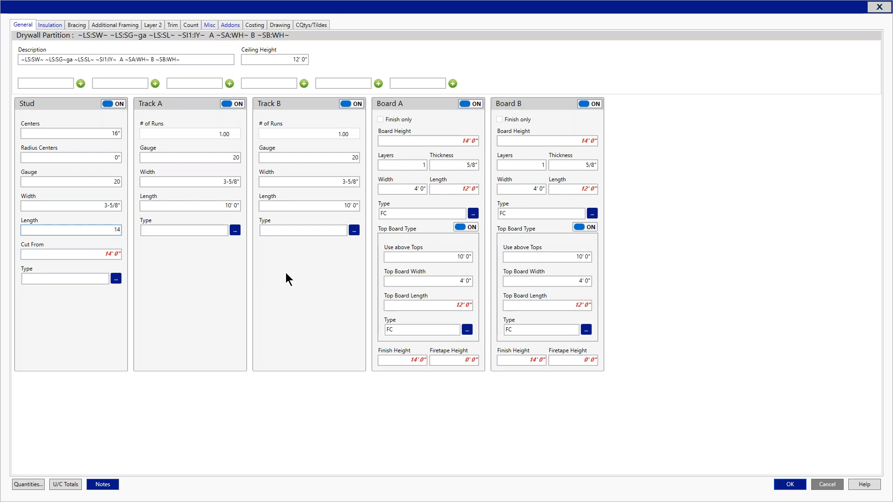
pyautogui.click(461, 142)
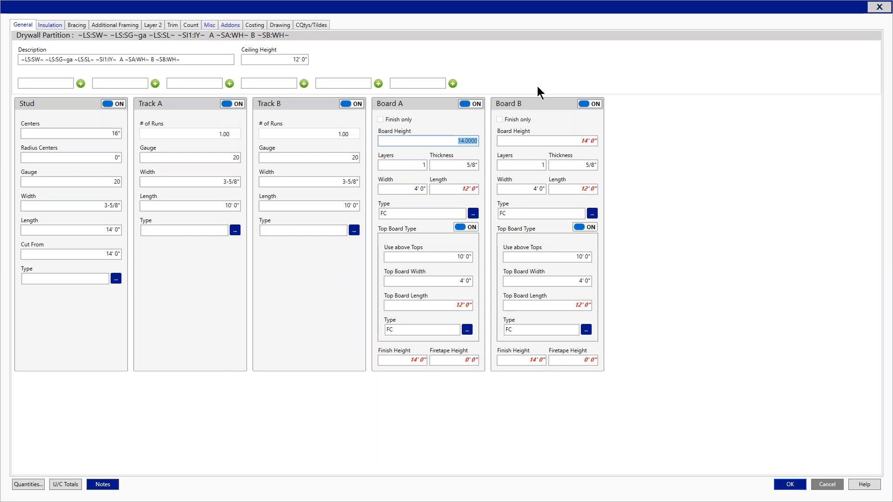
pyautogui.write('12')
pyautogui.click(788, 485)
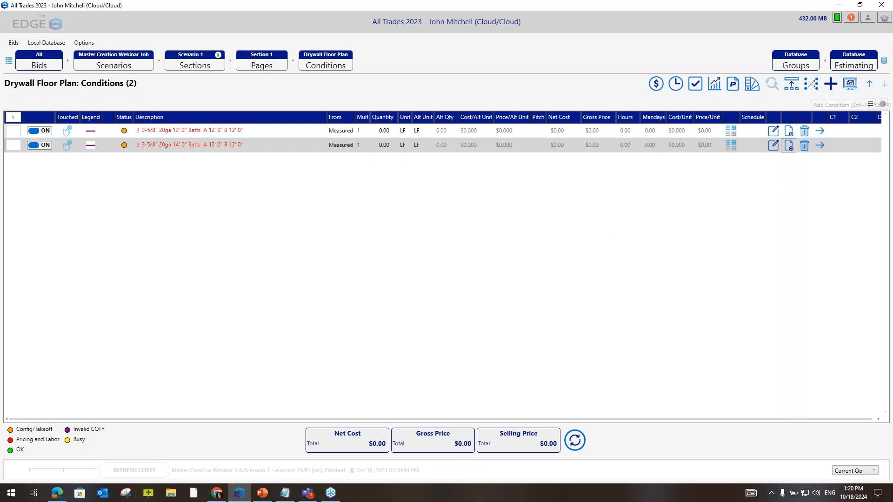
# - Copy the 14' partition condition and give the copy an 18 stud gauge and a 16' stud length
pyautogui.click(789, 145)
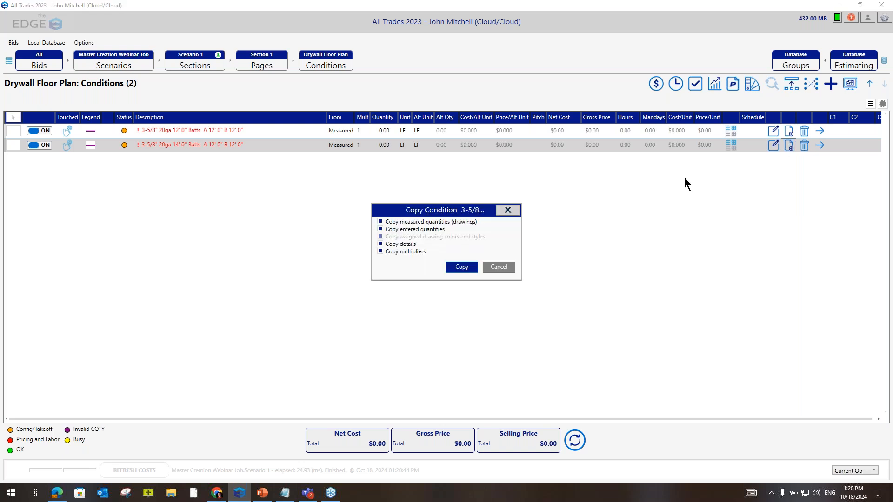
pyautogui.click(470, 263)
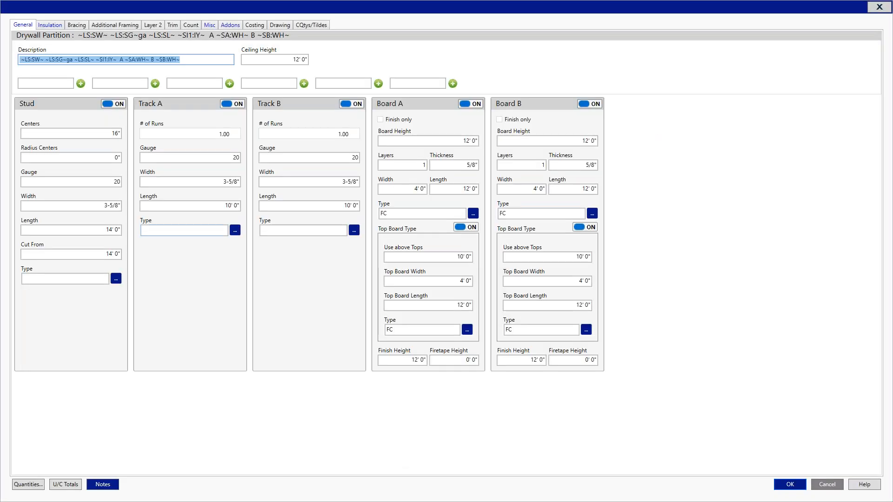
pyautogui.click(103, 181)
pyautogui.write('18')
pyautogui.click(100, 230)
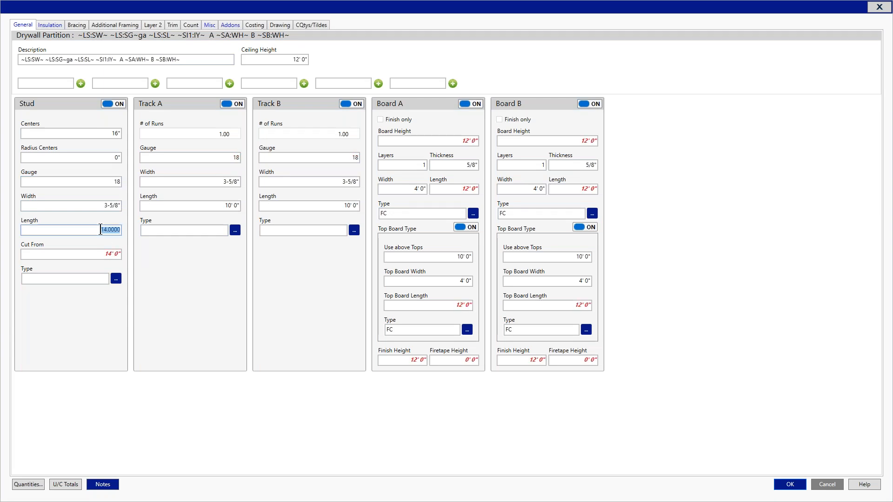
pyautogui.write('16')
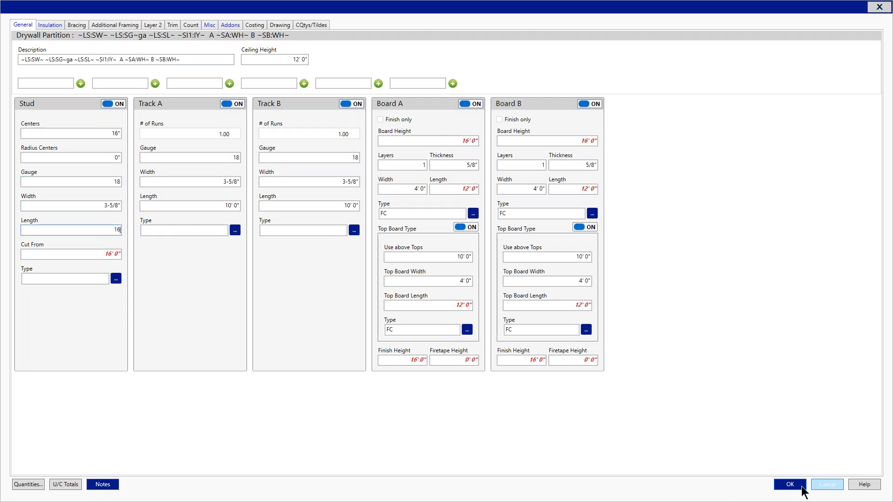
pyautogui.click(790, 485)
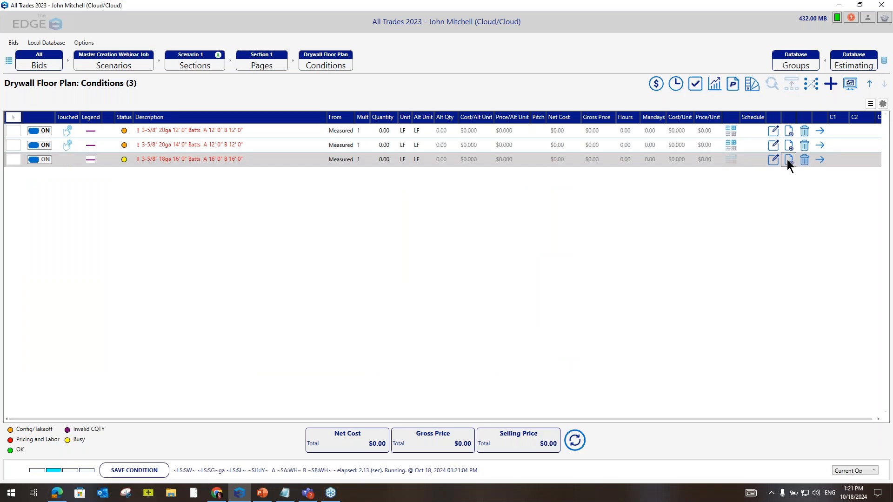
# - Copy the 18-gauge partition condition and give the copy a 16 stud gauge and a 20' stud length
pyautogui.click(788, 160)
pyautogui.click(467, 267)
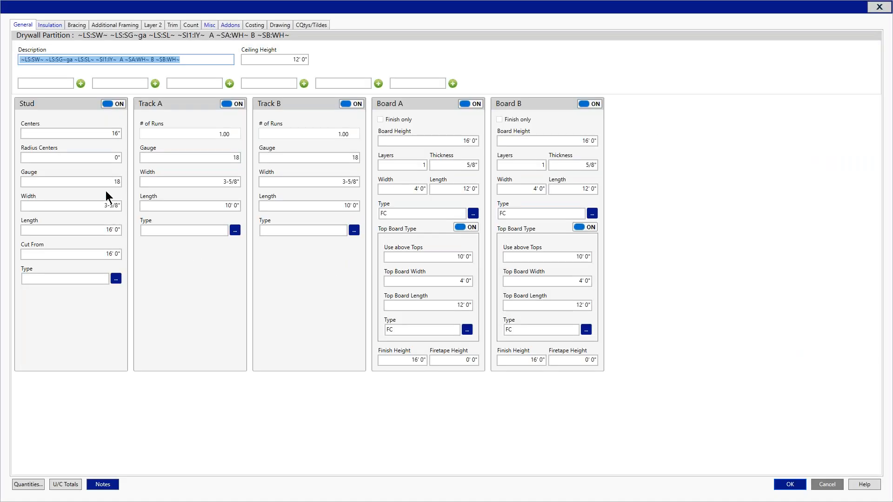
pyautogui.click(106, 183)
pyautogui.write('16')
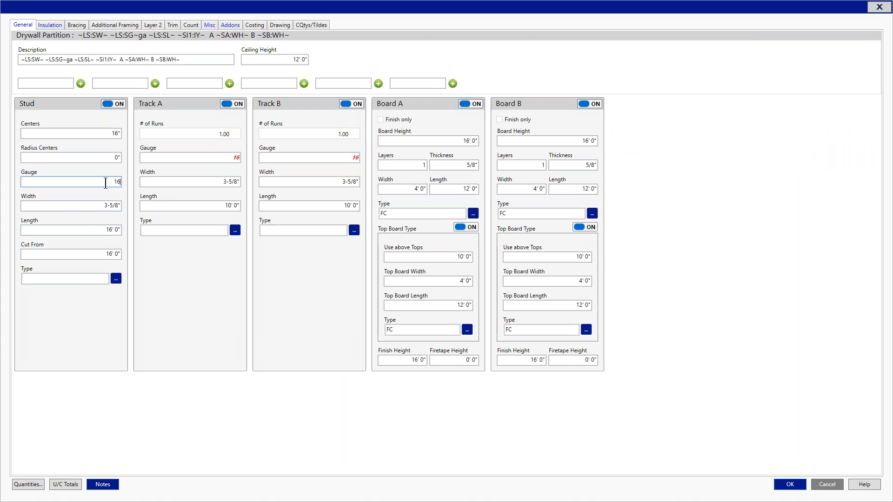
pyautogui.click(101, 230)
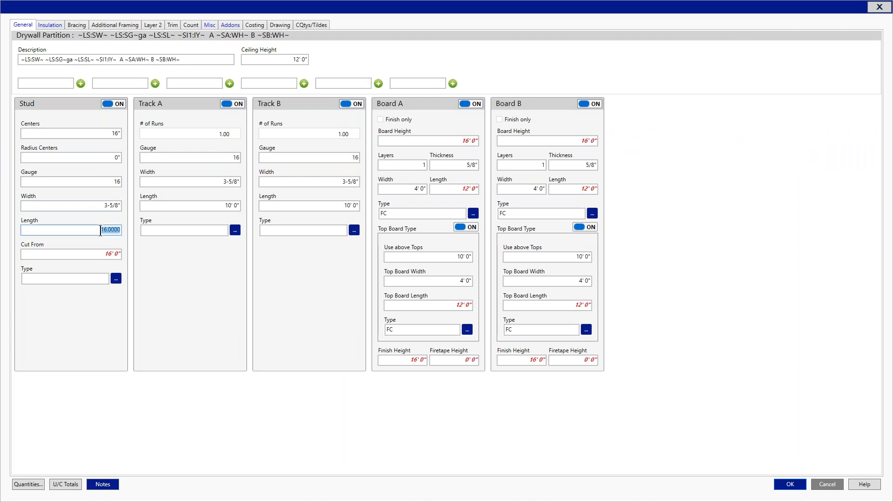
pyautogui.write('20')
pyautogui.click(787, 486)
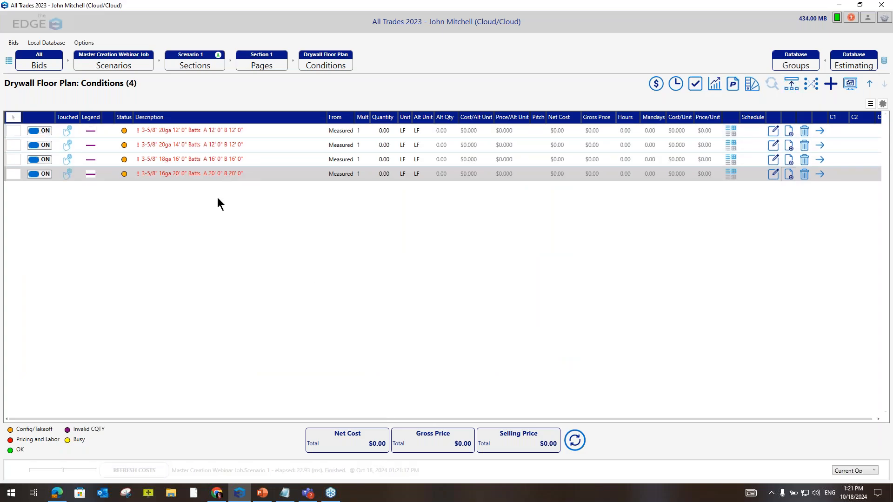
# - Start a new database group from all four partition conditions with code WALLS and description "Common Wall Types"
pyautogui.click(15, 118)
pyautogui.click(789, 87)
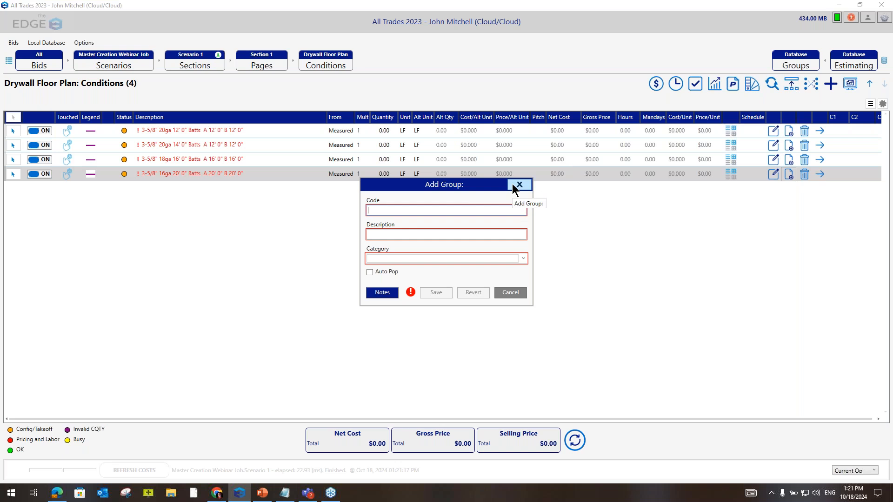
pyautogui.write('WALLS')
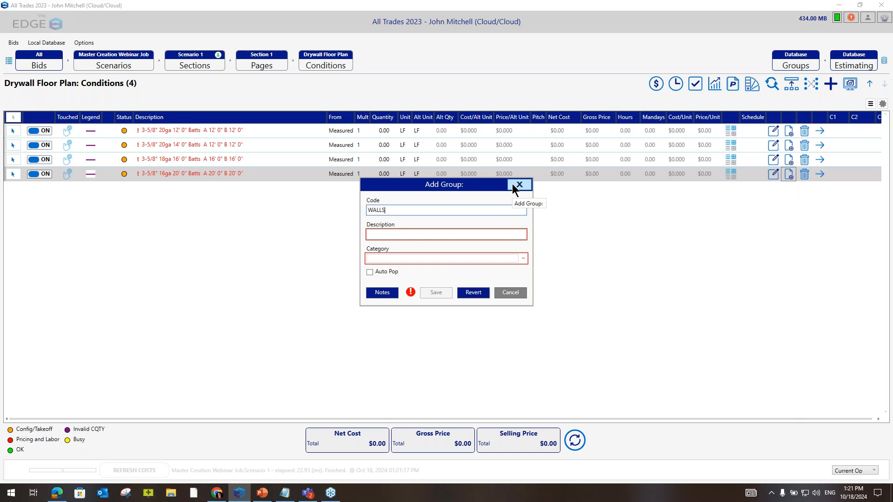
pyautogui.press('Tab')
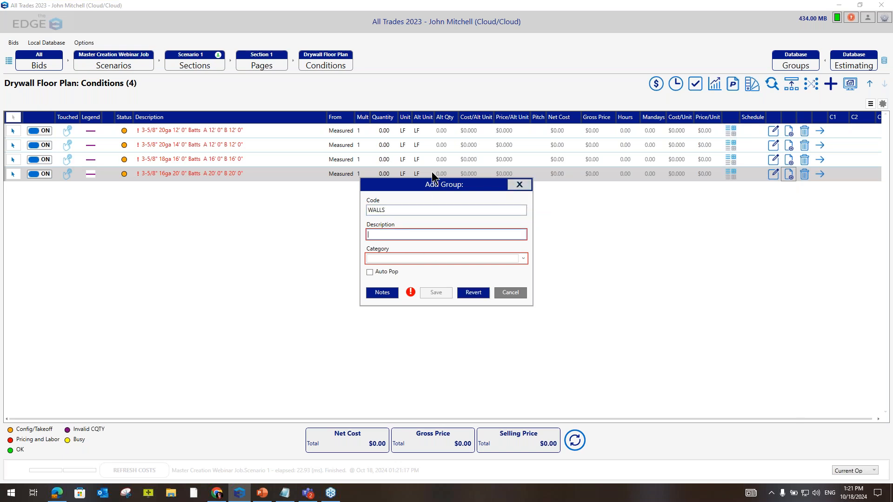
pyautogui.write('Common Wall T')
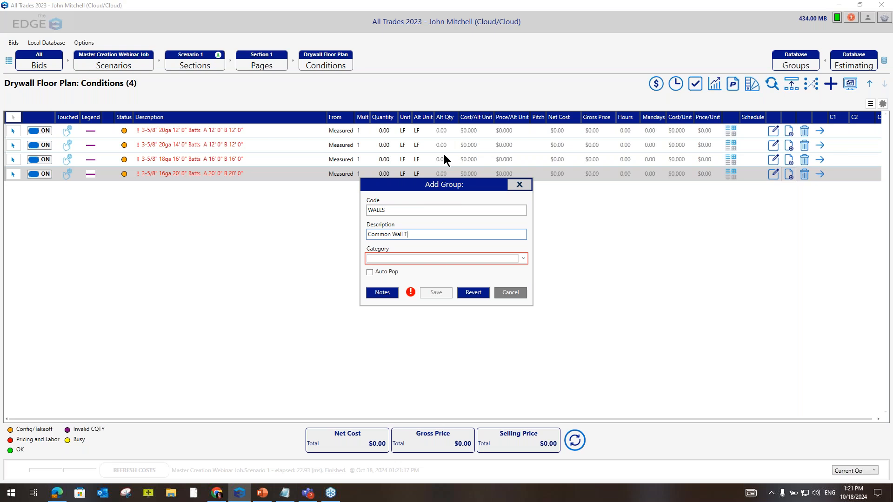
pyautogui.write('ypes')
# - Assign the new group to a new 0000 walls category carrying the estimator's first name, and save the group
pyautogui.click(385, 259)
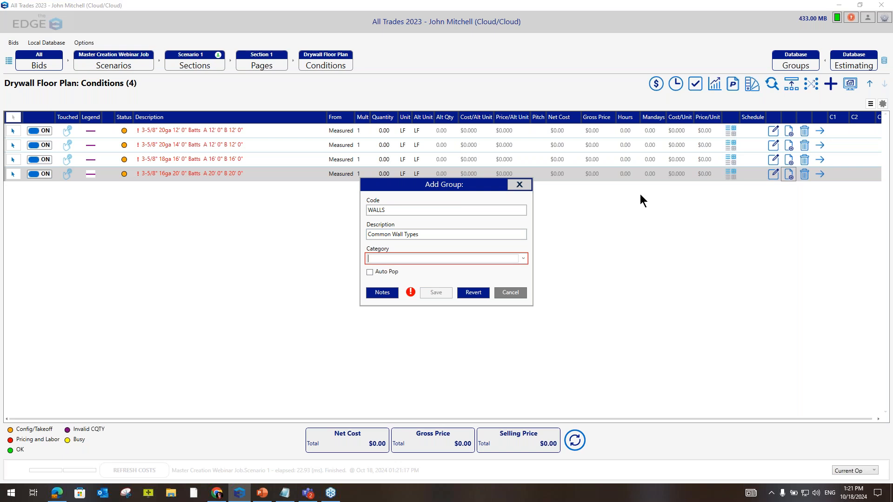
pyautogui.write('020000')
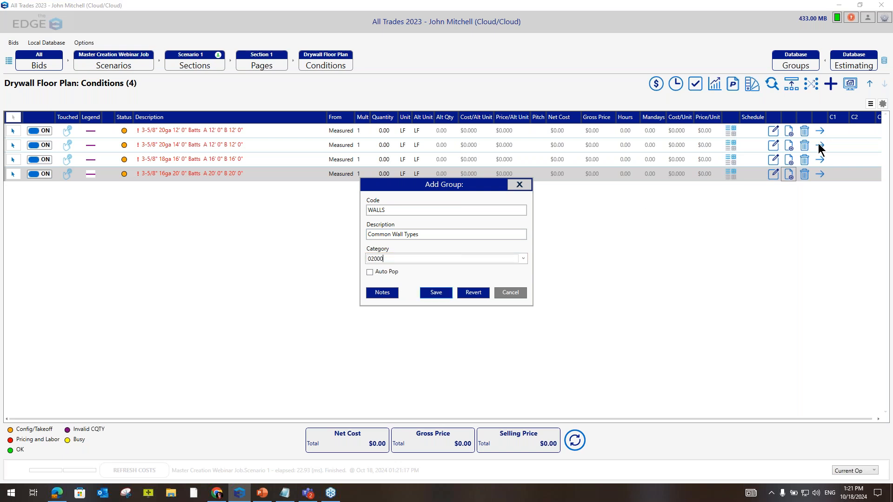
pyautogui.press('BackSpace')
pyautogui.press('BackSpace')
pyautogui.press('BackSpace')
pyautogui.press('BackSpace')
pyautogui.press('BackSpace')
pyautogui.write("000  John's Walls")
pyautogui.click(430, 291)
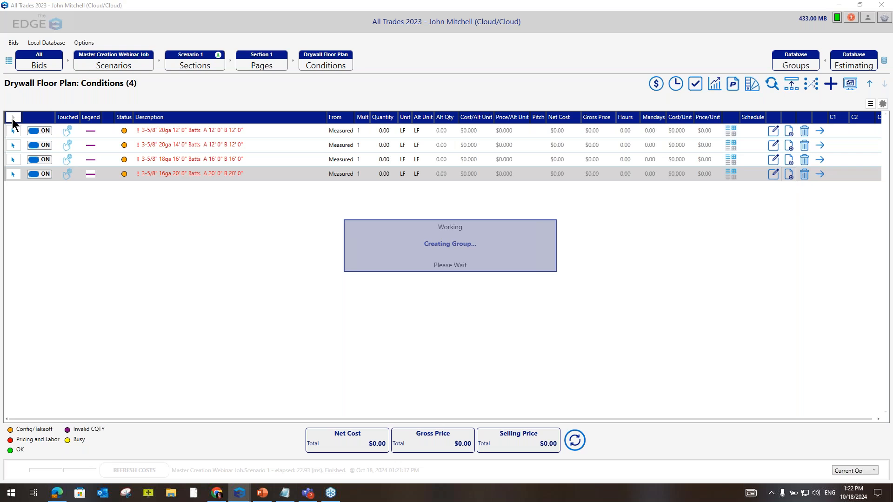
# - Deselect the page's conditions and add all conditions of the Common Wall Types group to the Drywall Floor Plan page
pyautogui.click(330, 495)
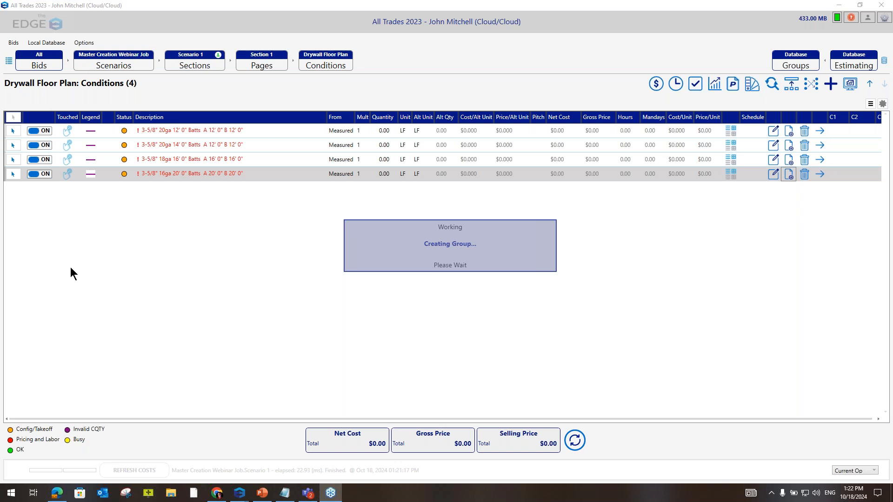
pyautogui.click(12, 119)
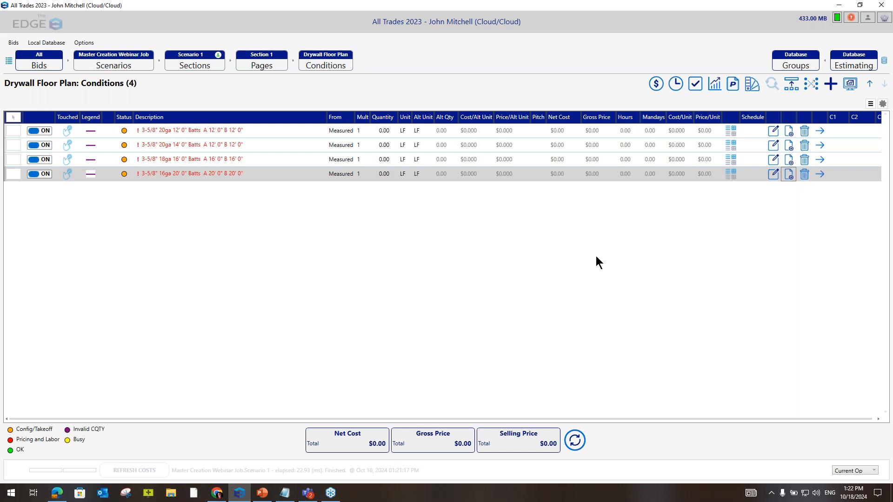
pyautogui.click(831, 85)
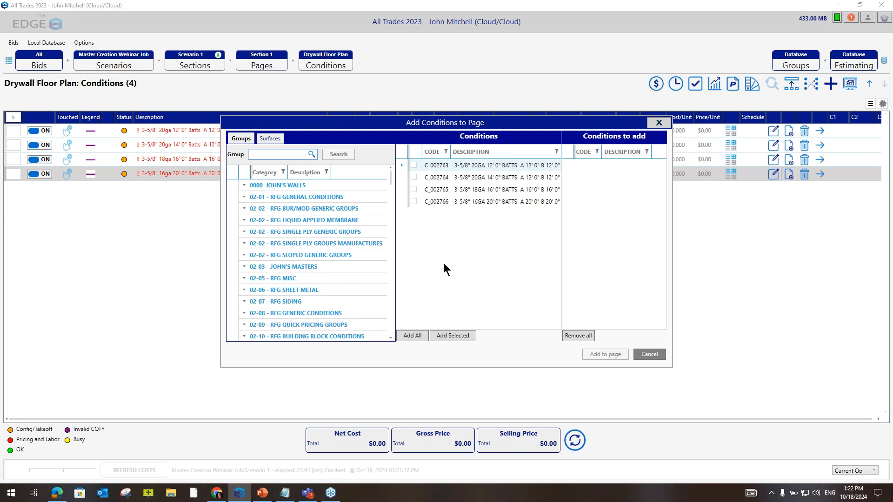
pyautogui.click(300, 187)
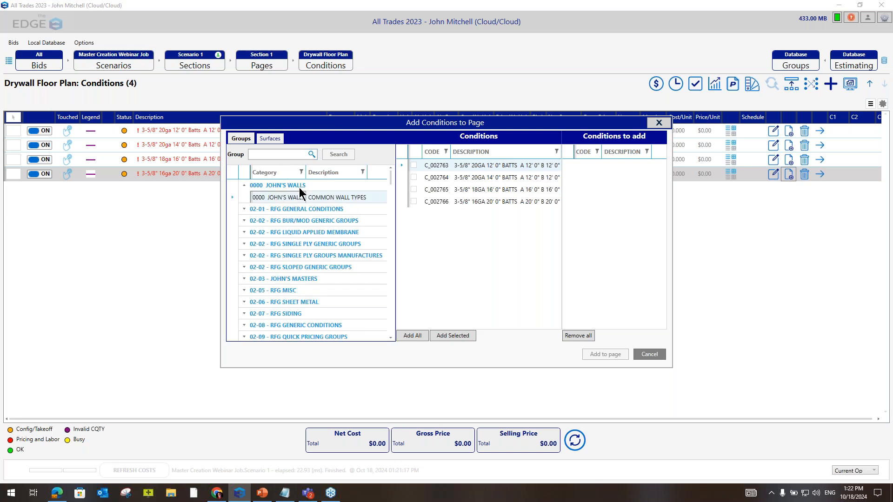
pyautogui.click(323, 197)
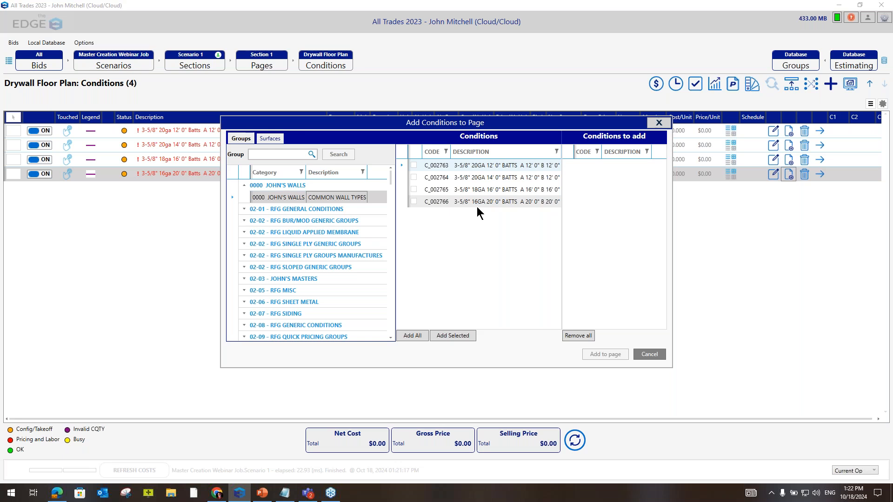
pyautogui.doubleClick(336, 201)
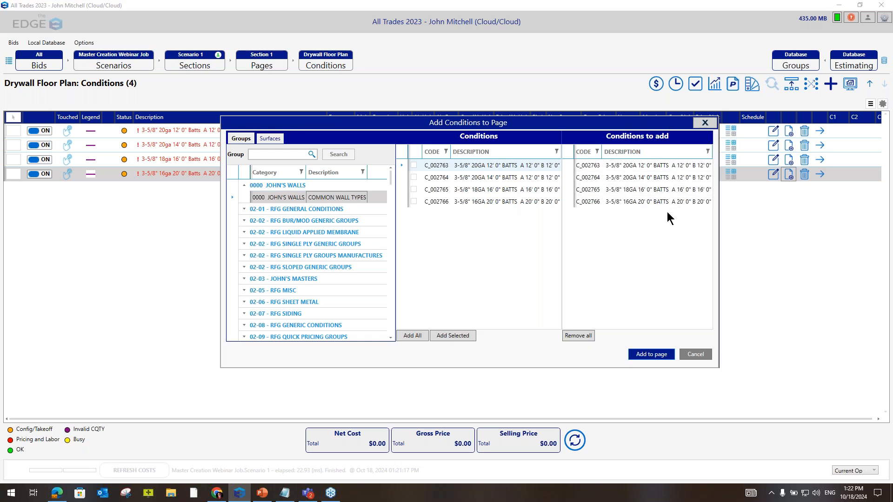
pyautogui.click(652, 354)
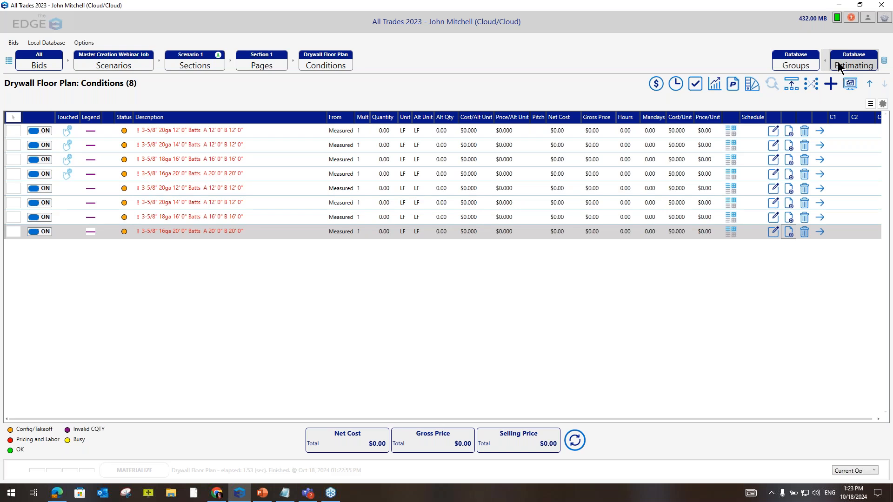
# - Refresh the database's group list and inspect the Common Wall Types group, including the settings of its 16-gauge partition condition
pyautogui.click(799, 62)
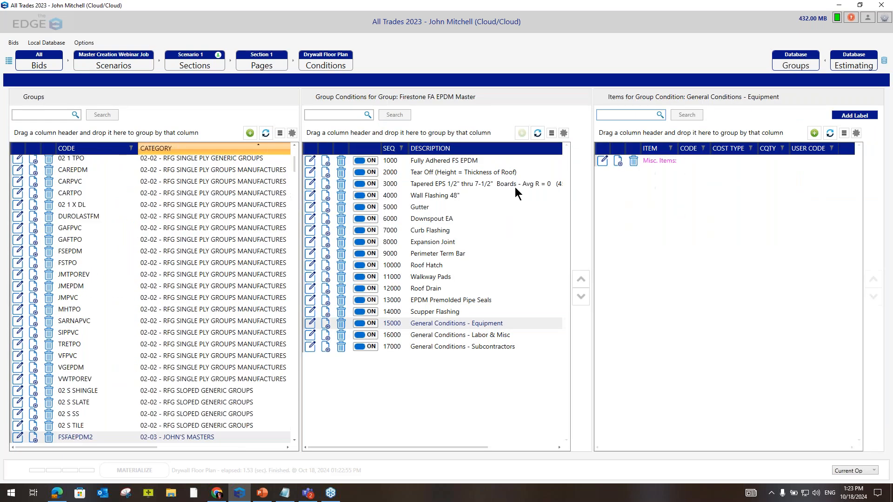
pyautogui.click(266, 133)
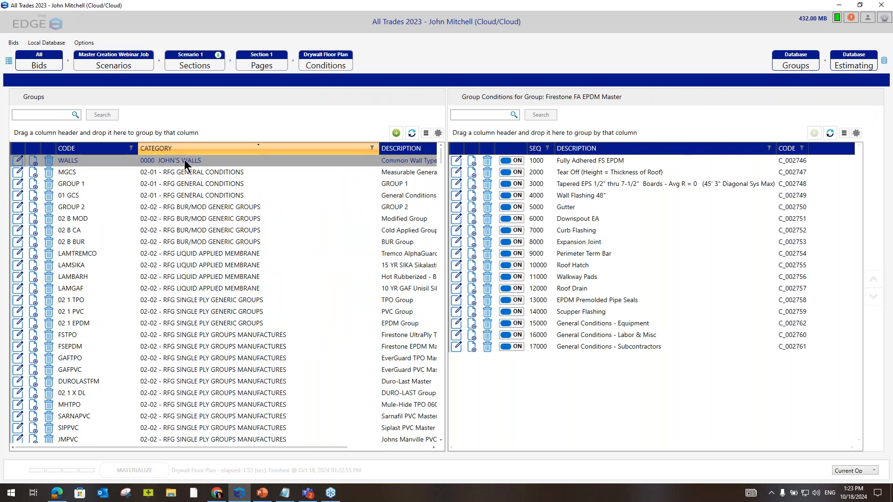
pyautogui.click(185, 161)
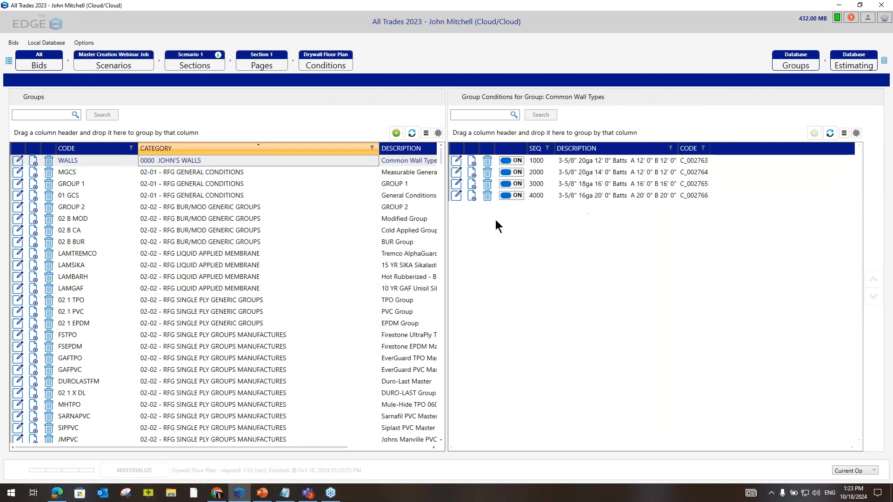
pyautogui.click(456, 195)
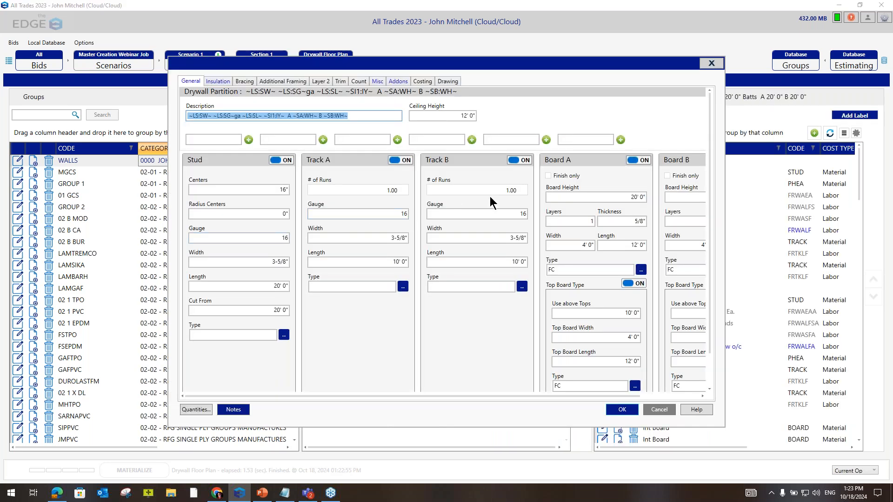
pyautogui.click(505, 238)
pyautogui.press('Tab')
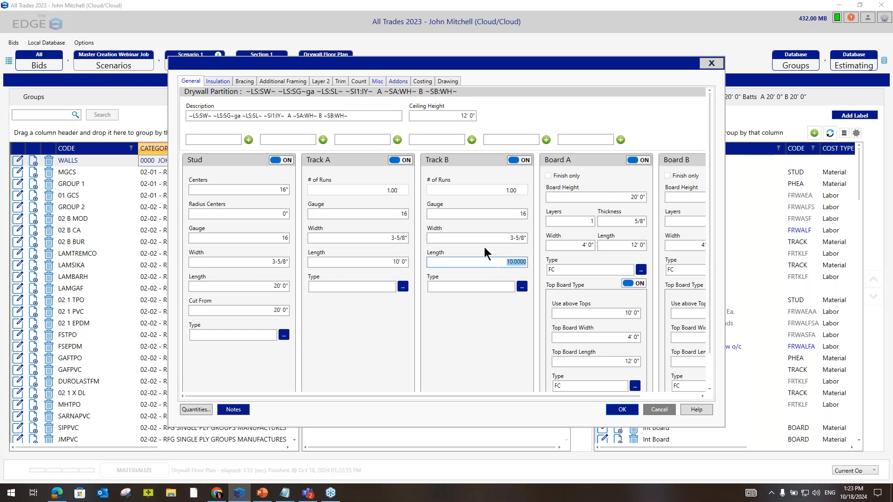
pyautogui.click(663, 410)
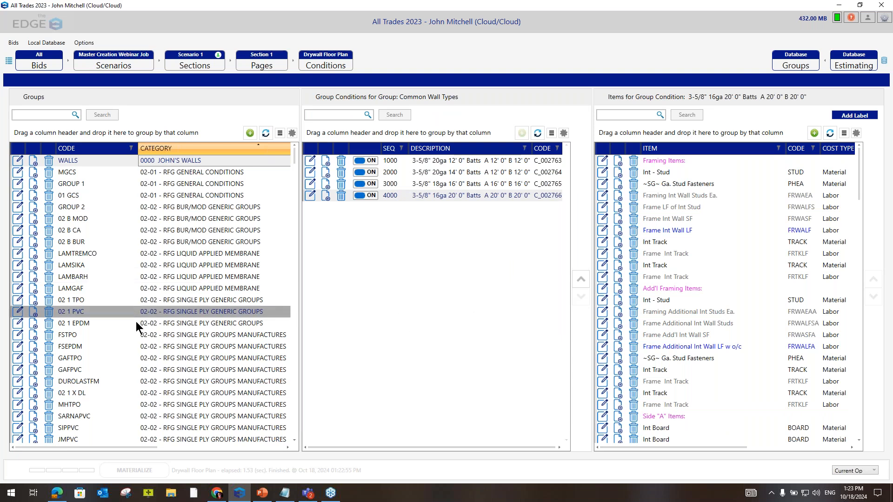
pyautogui.scroll(-8, 113, 370)
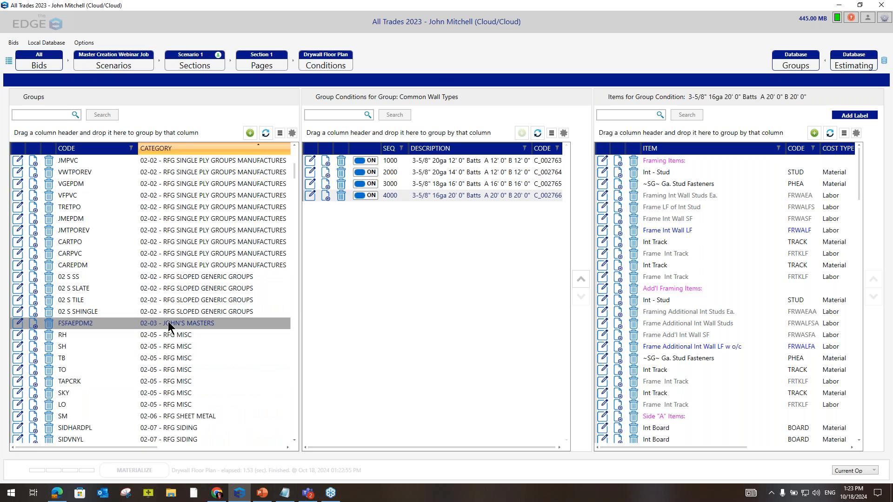
# - Change the category prefix of the Firestone FA EPDM Master group to 00000 and save the group
pyautogui.scroll(8, 169, 311)
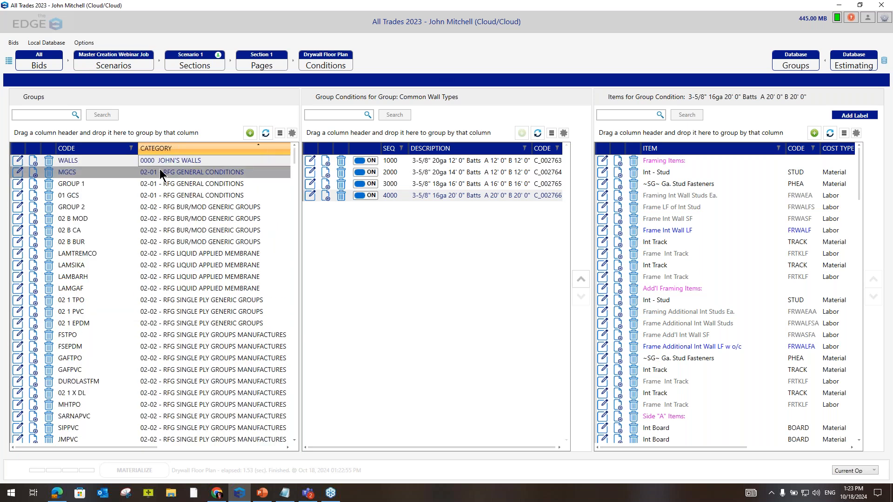
pyautogui.scroll(-7, 182, 419)
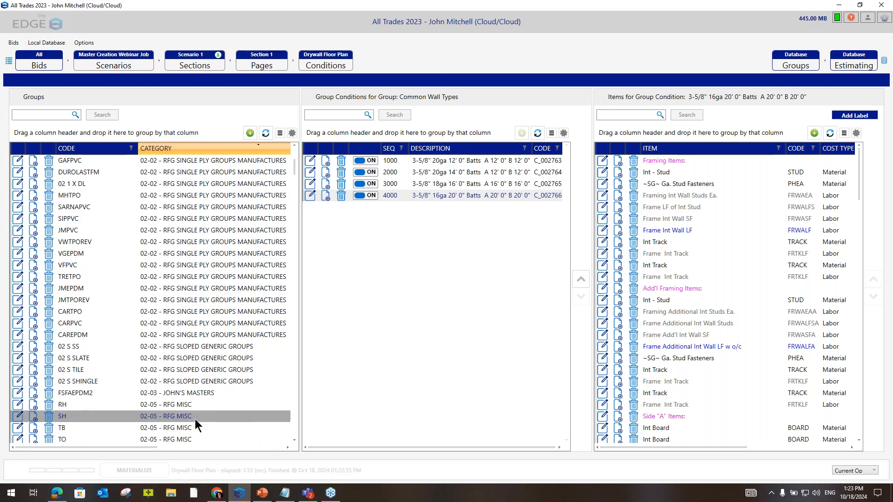
pyautogui.click(176, 393)
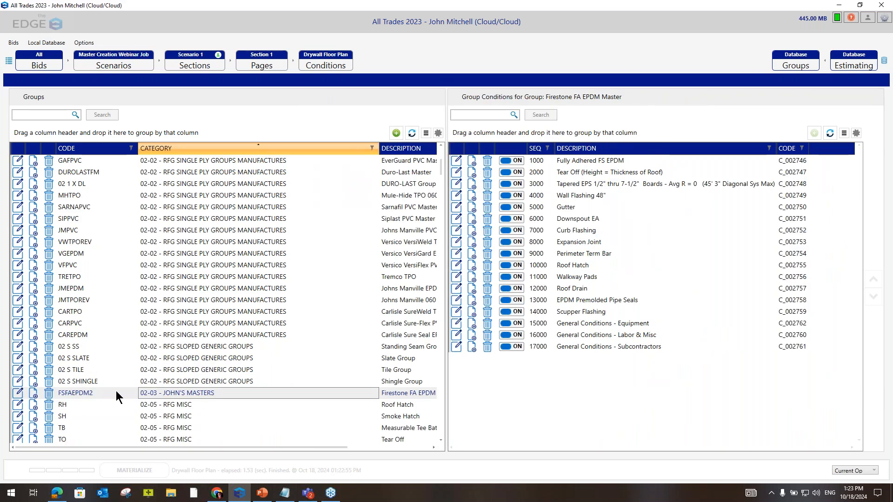
pyautogui.click(18, 393)
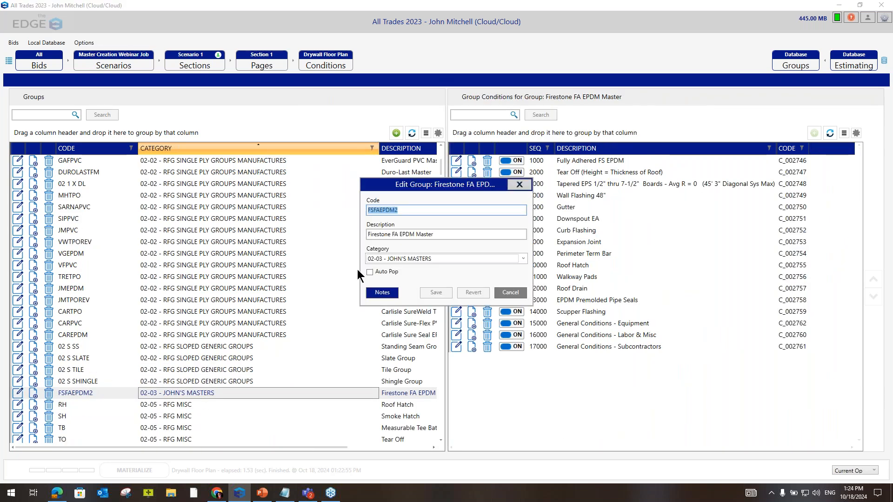
pyautogui.click(382, 259)
pyautogui.click(382, 259)
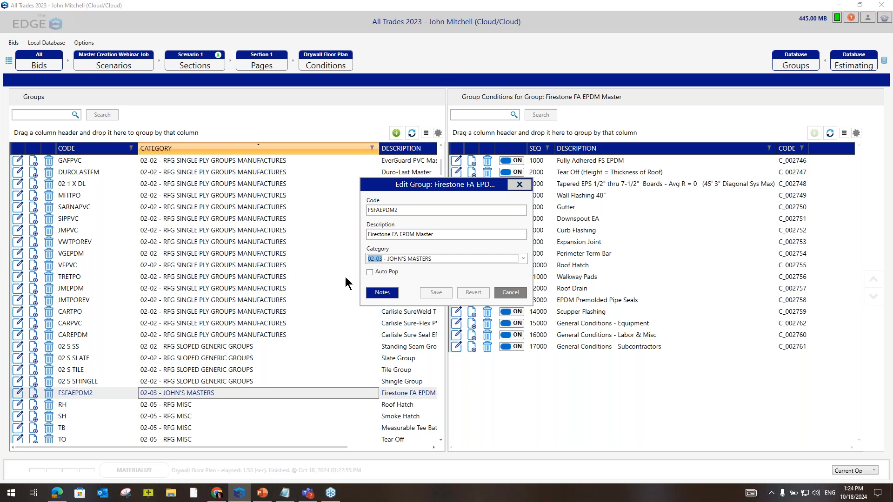
pyautogui.write('00000')
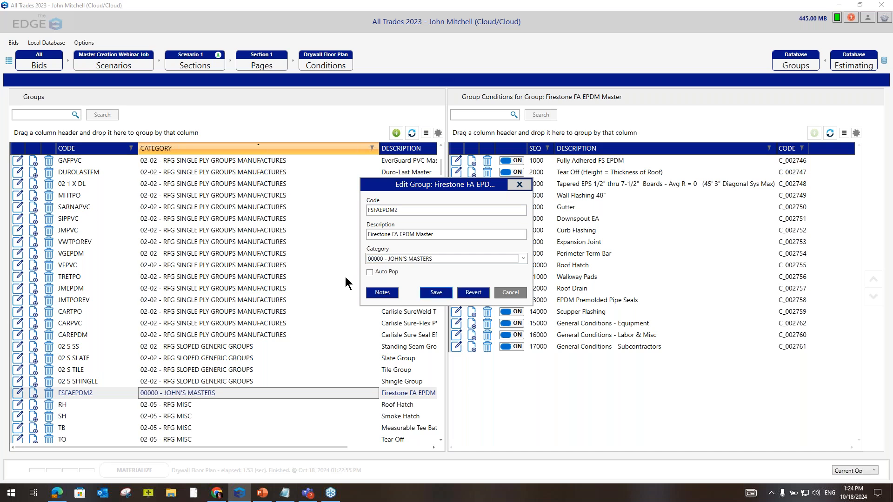
pyautogui.click(436, 289)
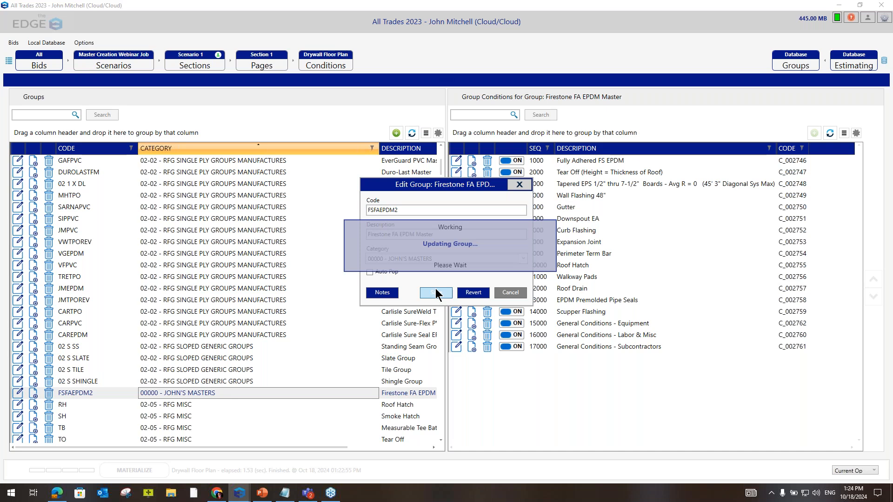
# - Check the groups in the 0000 and 00000 categories offered for adding conditions to the Drywall Floor Plan page, and cancel
pyautogui.click(344, 63)
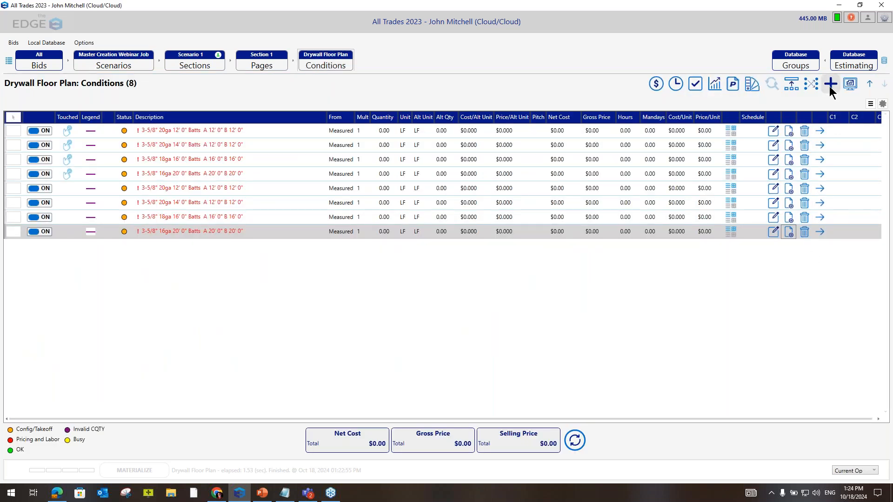
pyautogui.click(831, 84)
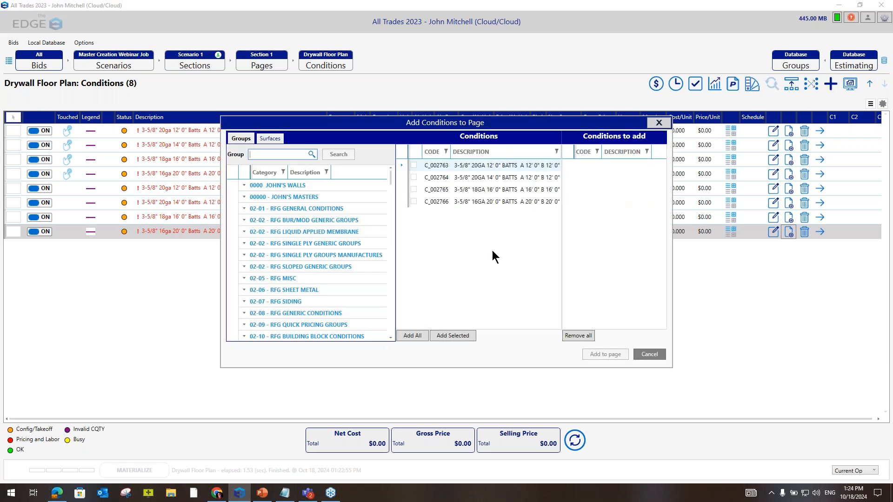
pyautogui.doubleClick(295, 198)
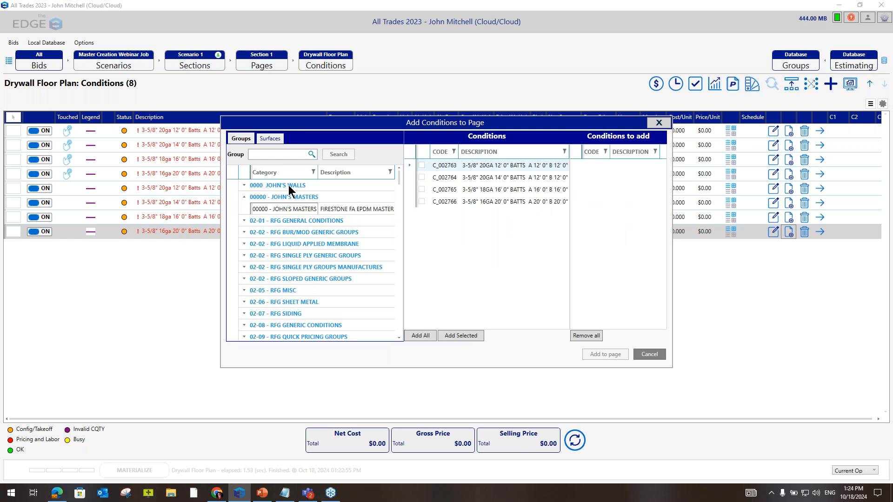
pyautogui.doubleClick(289, 186)
pyautogui.click(293, 199)
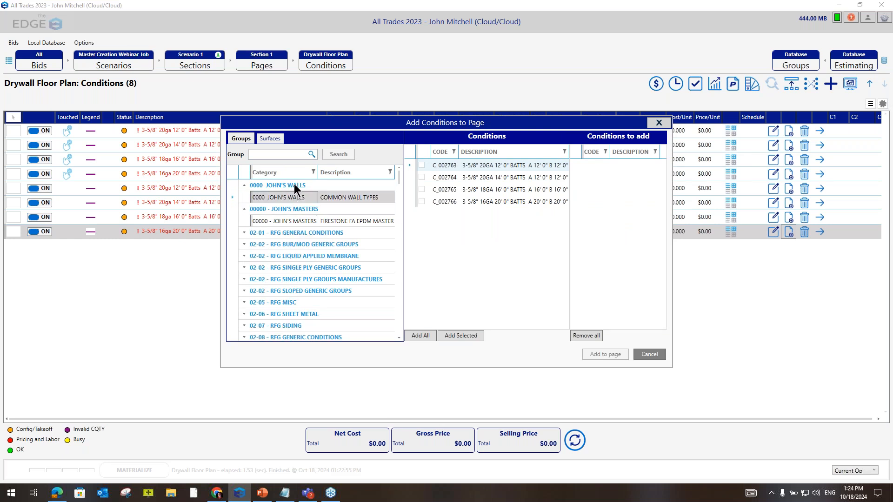
pyautogui.doubleClick(297, 186)
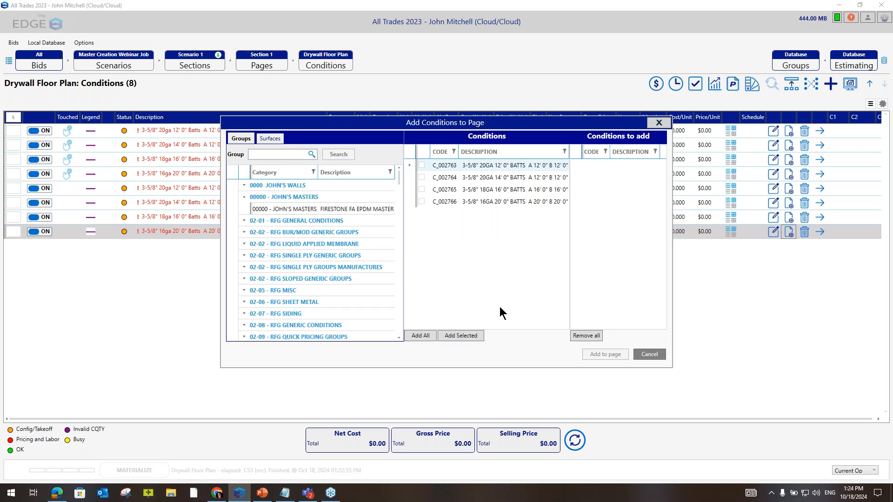
pyautogui.click(649, 354)
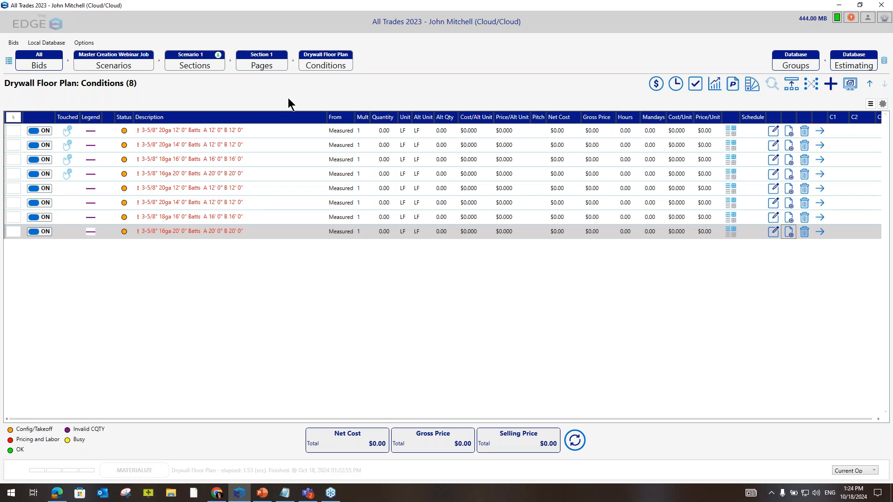
# - Turn on the Firproofing Structural Plan 1 page in Section 1 and open its conditions
pyautogui.click(266, 67)
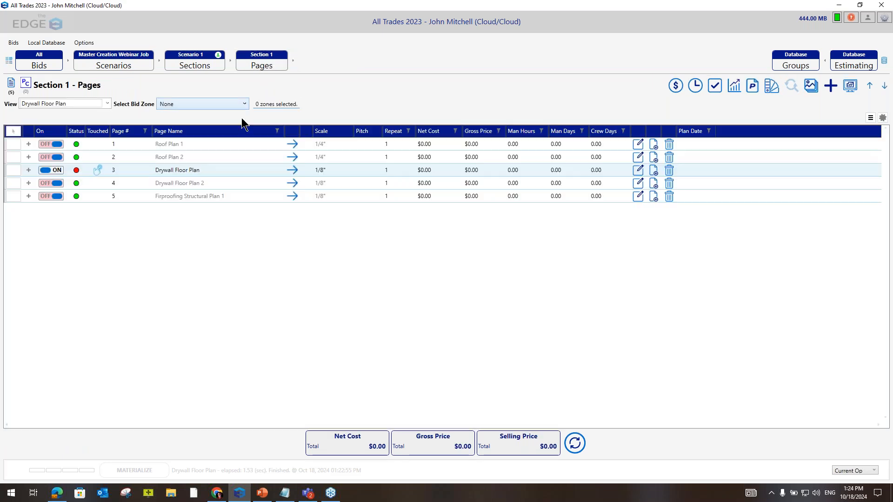
pyautogui.click(57, 197)
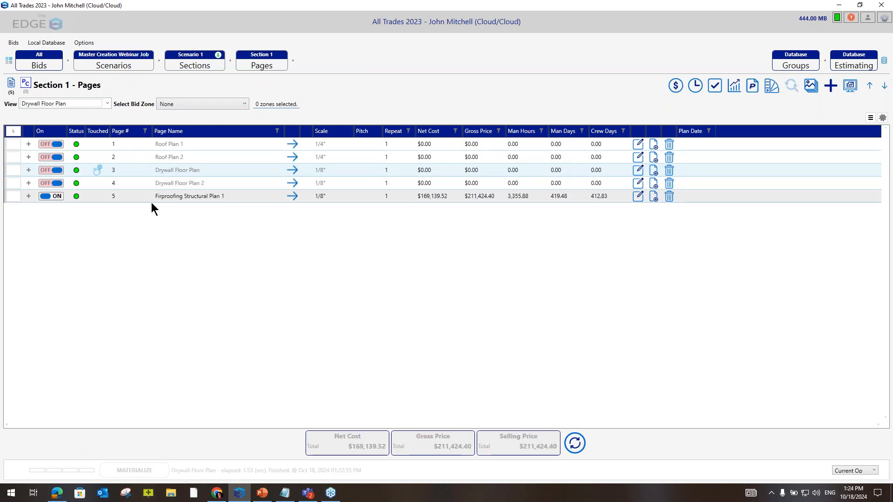
pyautogui.click(292, 196)
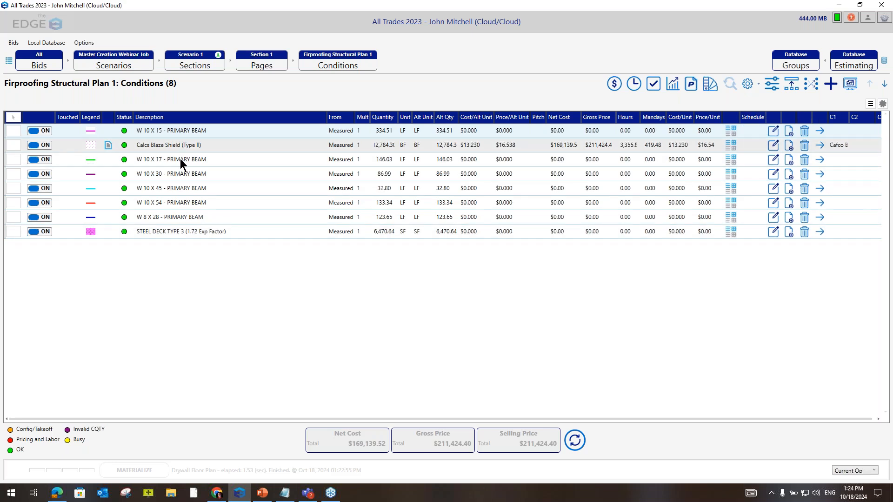
# - Search the surfaces available to the page for "w" and browse the PRIMARYBEAM category
pyautogui.click(831, 86)
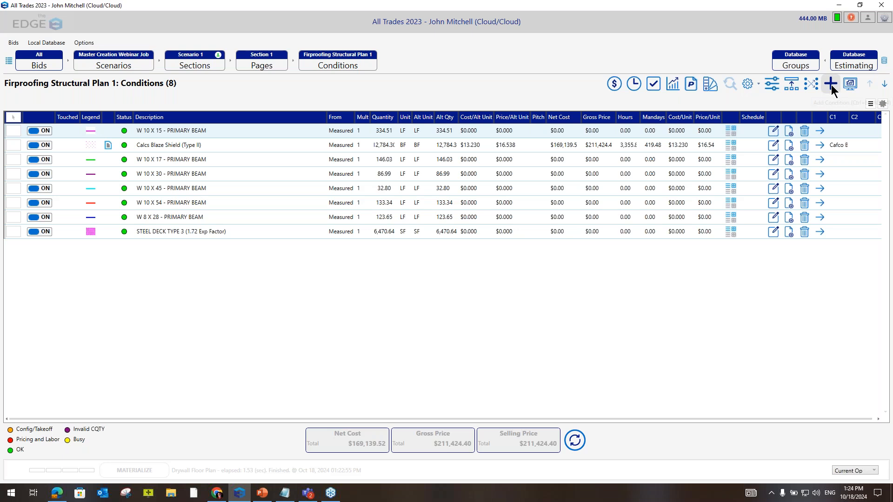
pyautogui.click(271, 138)
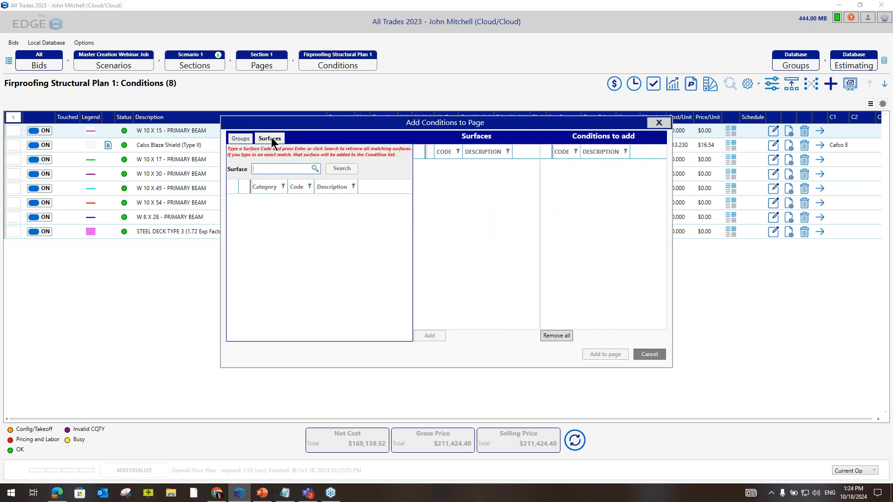
pyautogui.click(274, 168)
pyautogui.write('w')
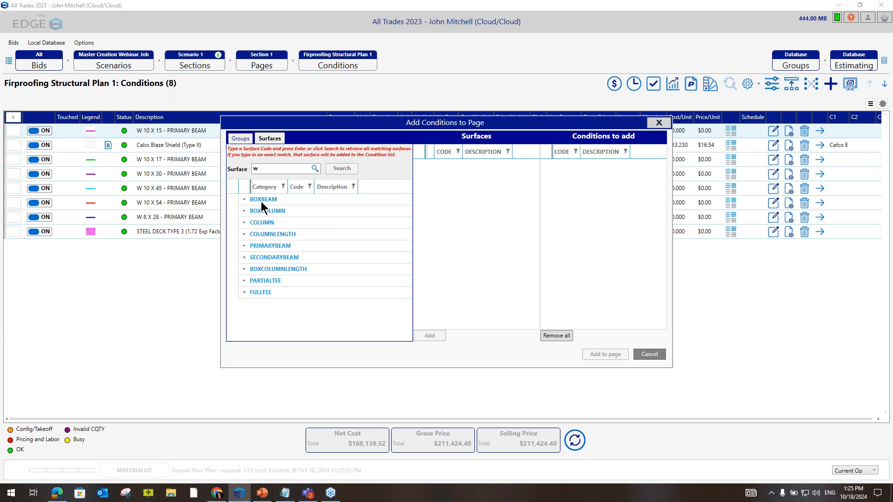
pyautogui.click(266, 246)
pyautogui.scroll(-3, 361, 285)
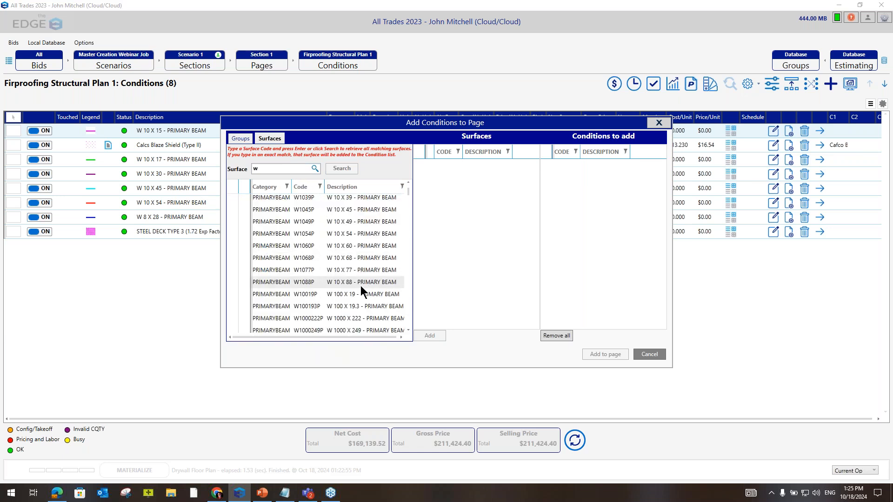
pyautogui.scroll(-10, 361, 285)
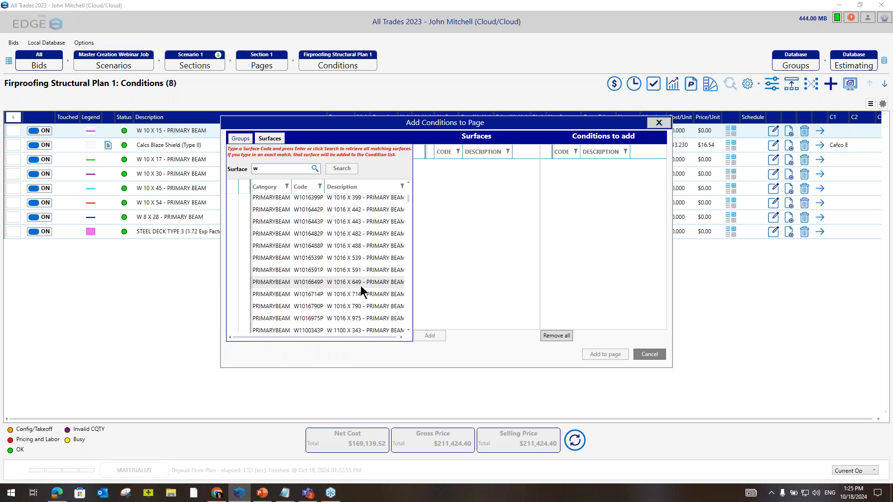
pyautogui.scroll(-3, 361, 286)
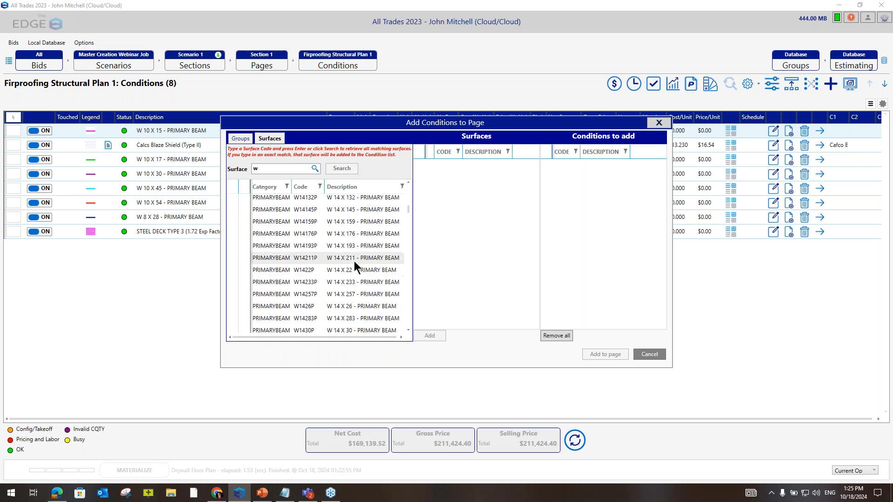
# - Queue the W 14 X 211, W 14 X 26 and W 10 X 12 primary beams, and close without adding them to the page
pyautogui.doubleClick(353, 258)
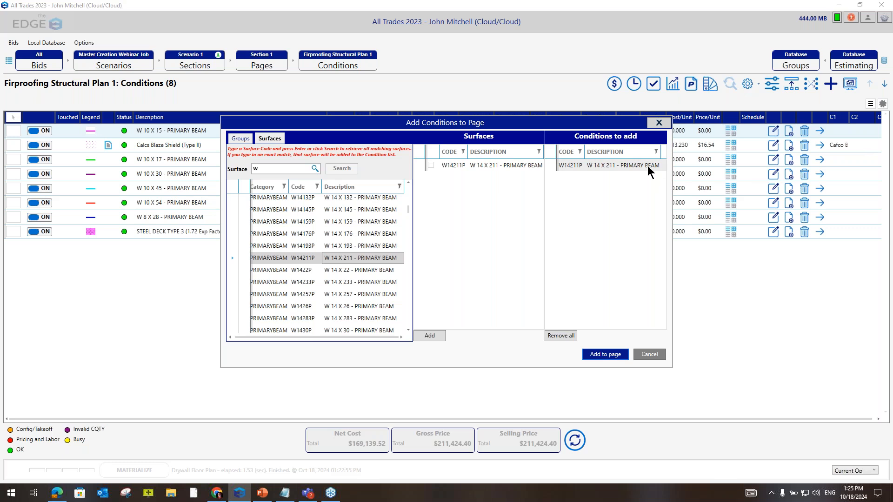
pyautogui.doubleClick(344, 306)
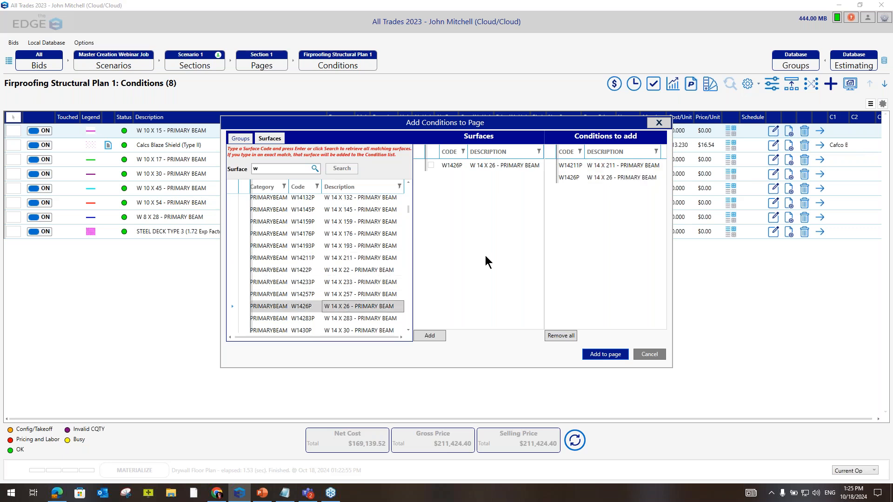
pyautogui.scroll(10, 350, 249)
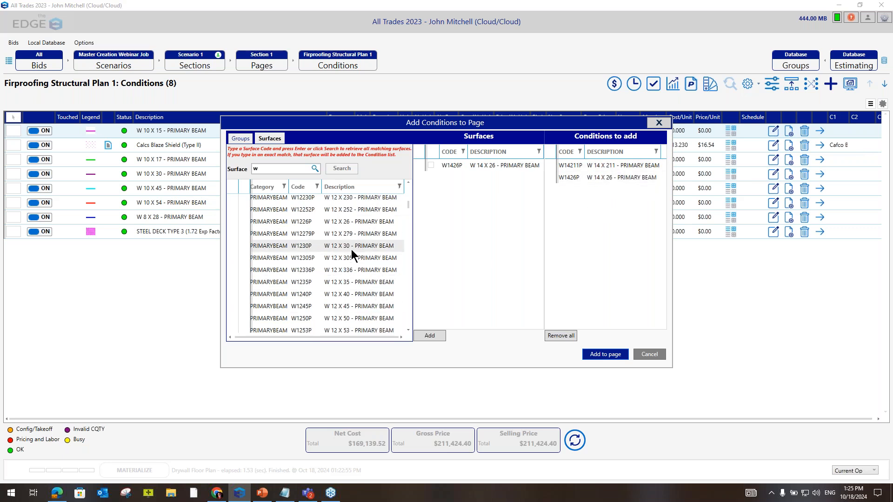
pyautogui.scroll(10, 351, 249)
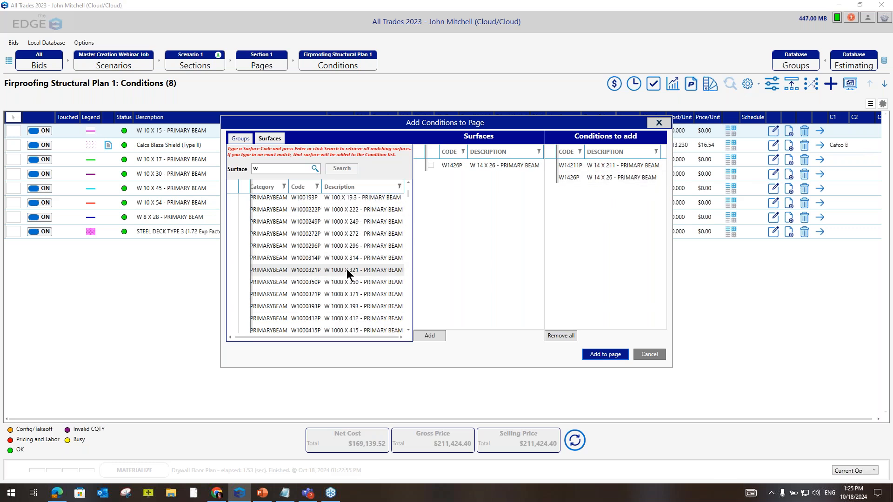
pyautogui.doubleClick(346, 285)
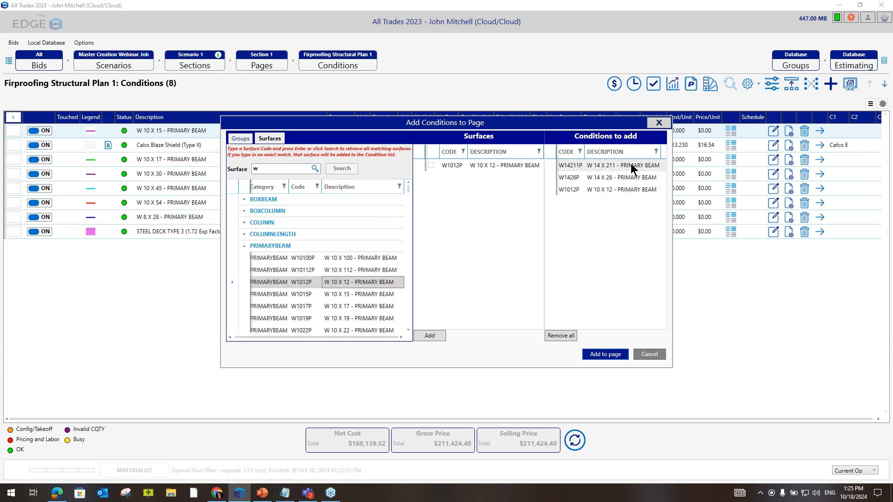
pyautogui.click(657, 124)
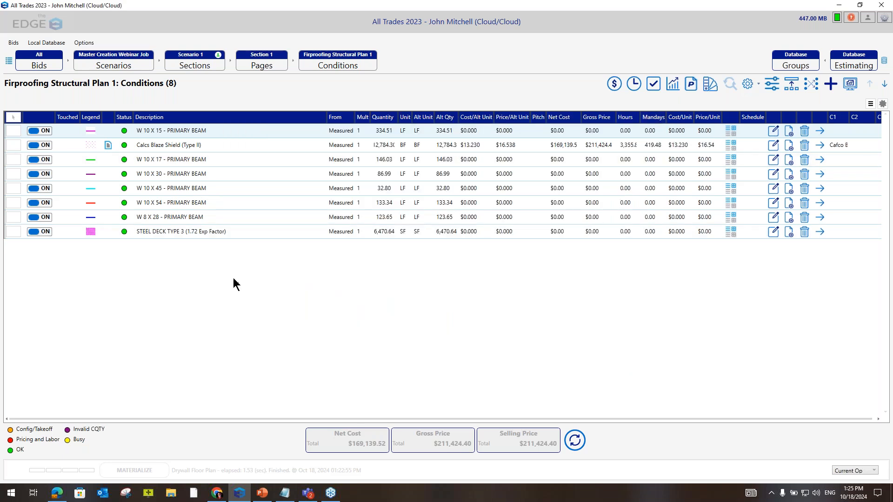
# - Delete the Calcs Blaze Shield (Type II) condition from the page
pyautogui.click(169, 147)
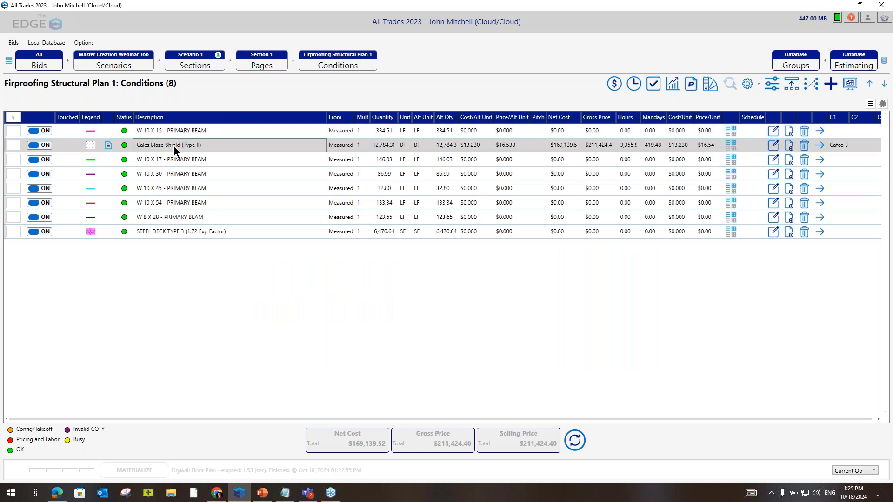
pyautogui.rightClick(174, 146)
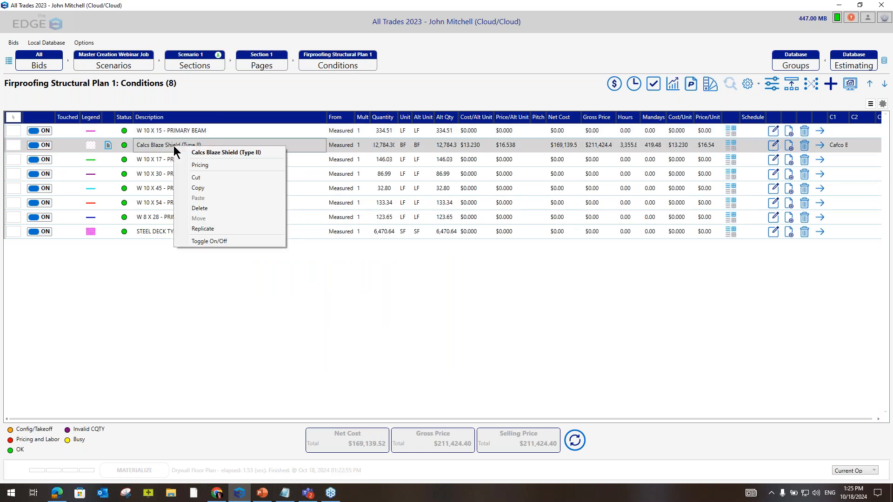
pyautogui.click(201, 209)
pyautogui.click(433, 279)
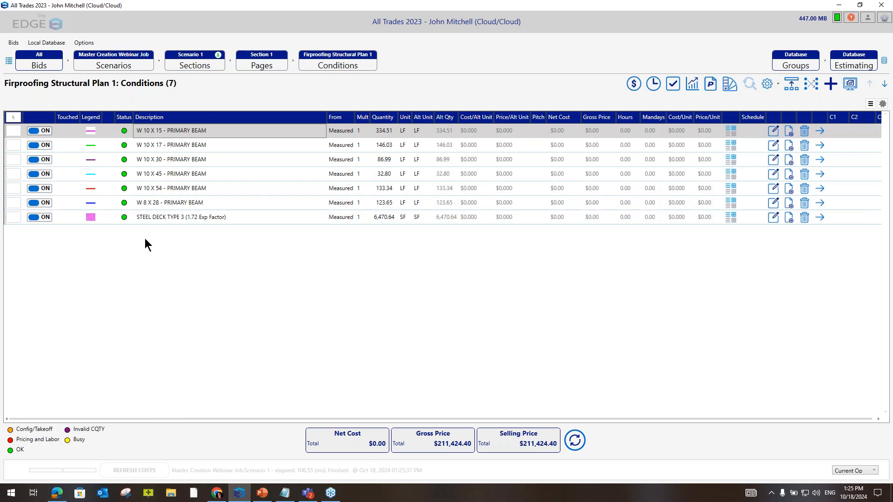
# - Start a new group from all the page's conditions, with code BEAMS and description Common Steel Surfaces
pyautogui.click(15, 116)
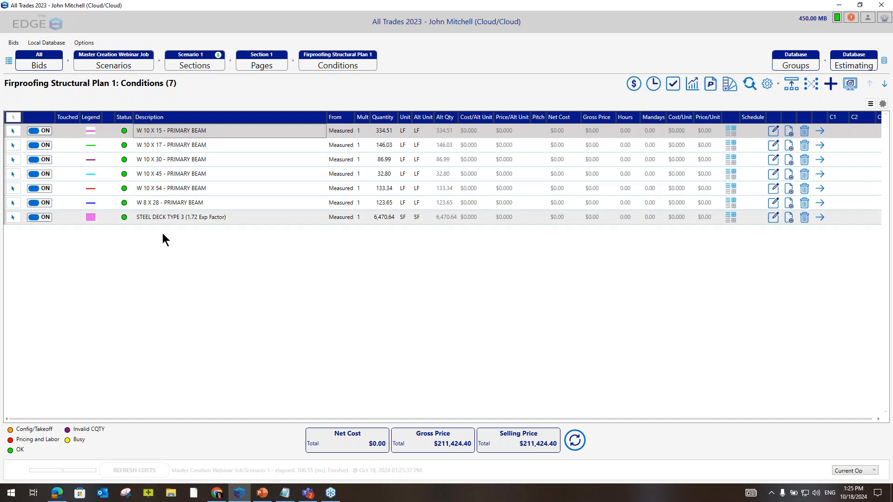
pyautogui.click(792, 84)
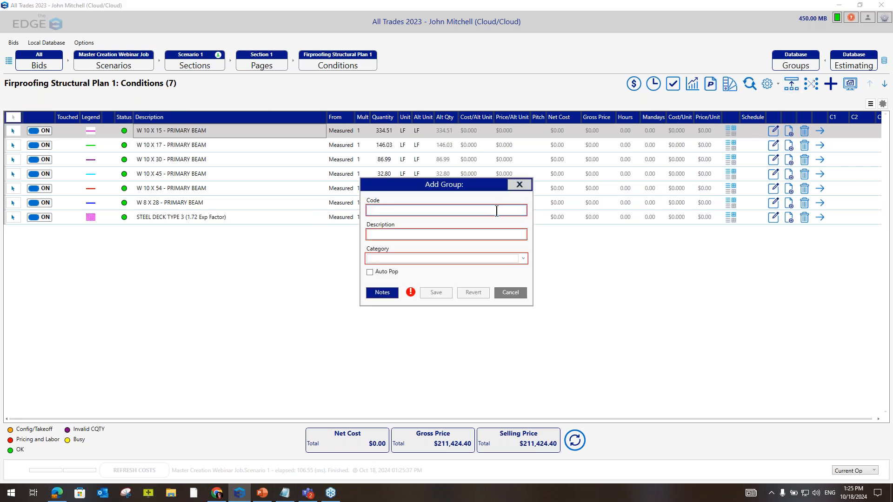
pyautogui.write('EAMS')
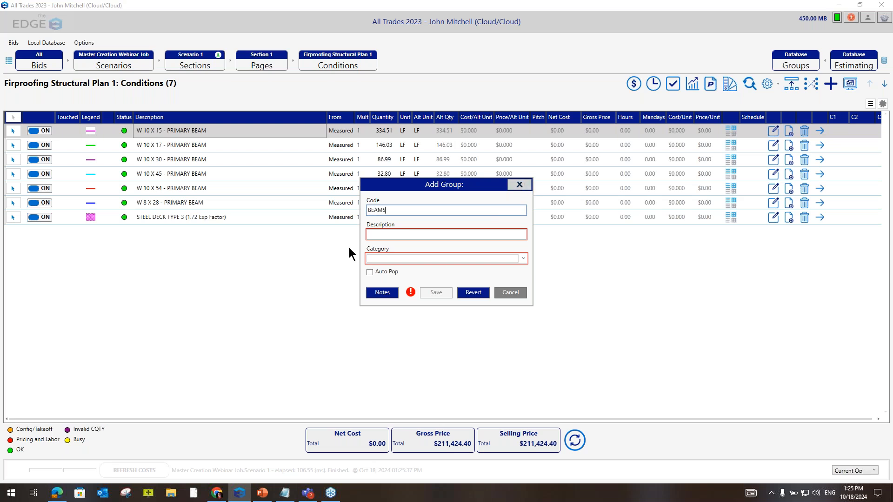
pyautogui.press('Tab')
pyautogui.write('Common')
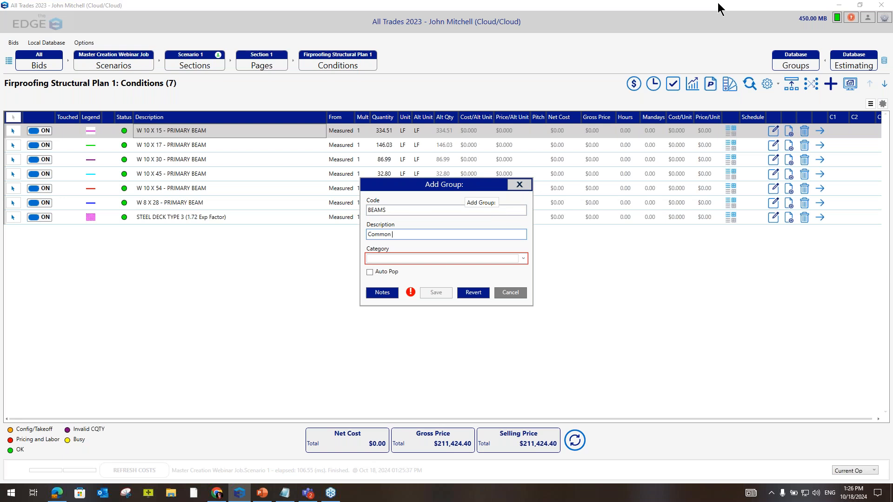
pyautogui.write(' Steel Surfaces')
# - Assign the group to a new category named thirteen zeros, the owner's first name and "Steel", save it and deselect all conditions
pyautogui.click(377, 259)
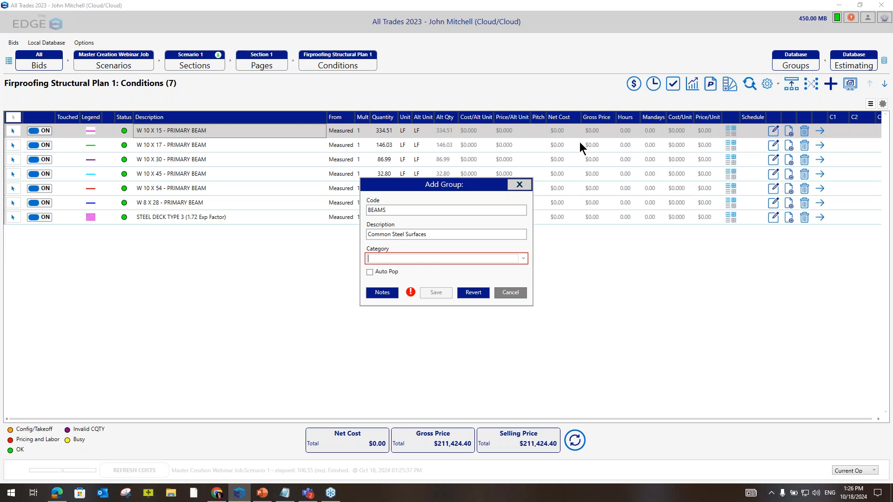
pyautogui.write('0000000000000')
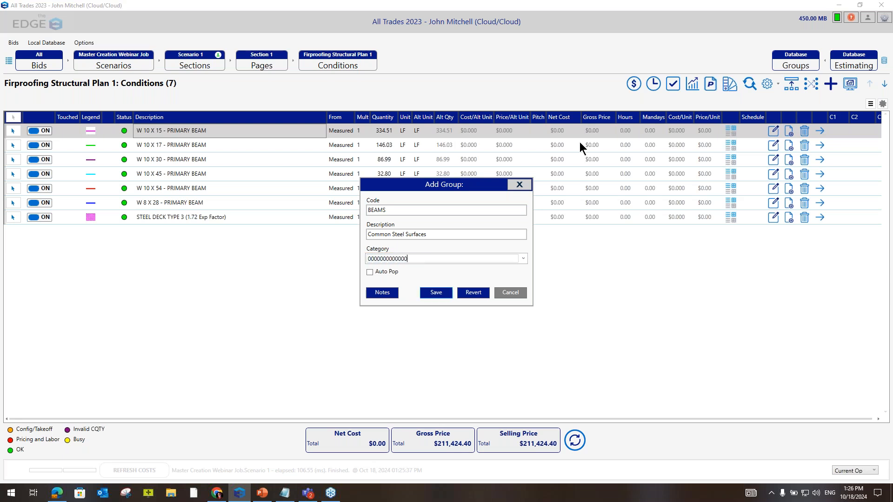
pyautogui.write(" John's Steel")
pyautogui.click(431, 293)
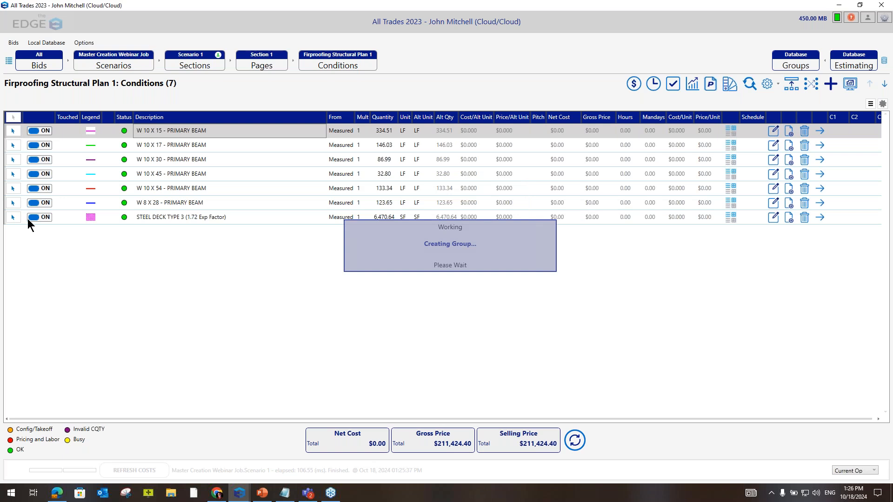
pyautogui.click(15, 117)
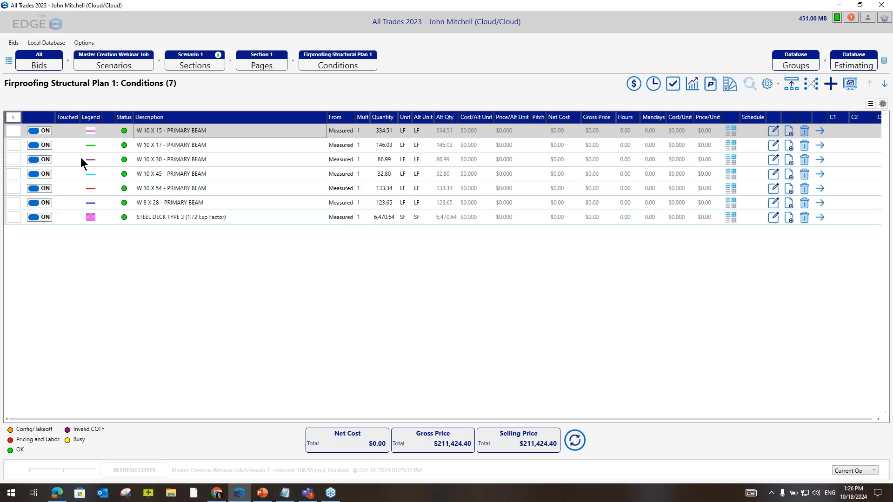
# - Add the Common Steel Surfaces group's conditions to the page, leaving out STEEL DECK TYPE 3 (1.72 EXP FACTOR)
pyautogui.click(831, 84)
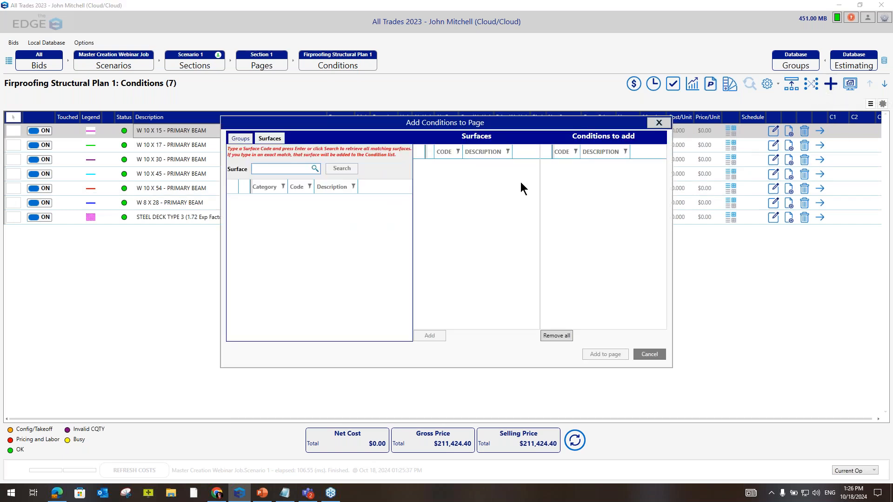
pyautogui.click(240, 138)
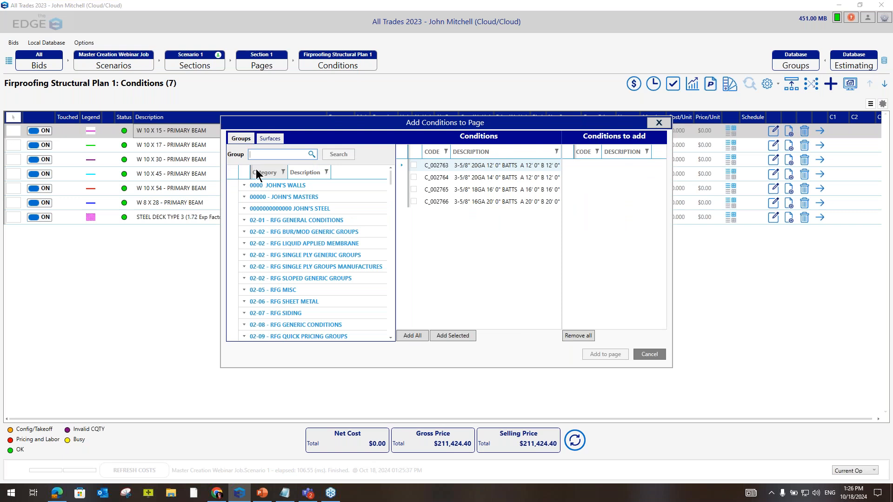
pyautogui.click(298, 210)
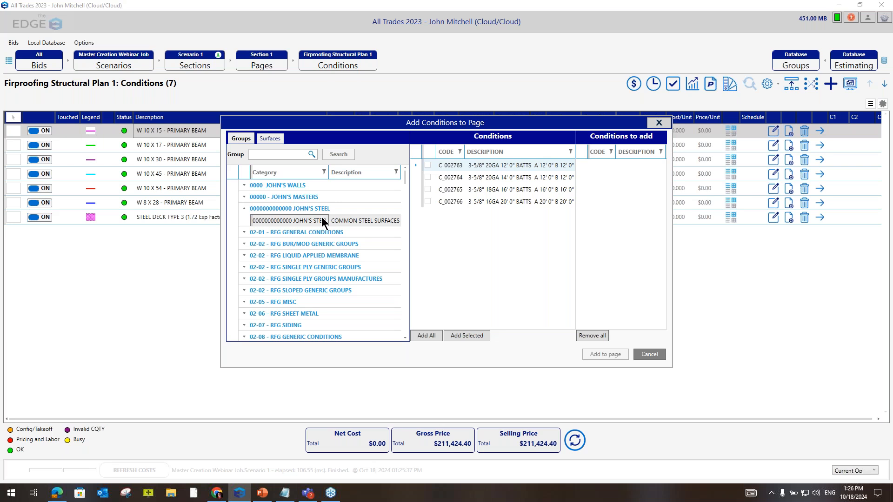
pyautogui.click(345, 222)
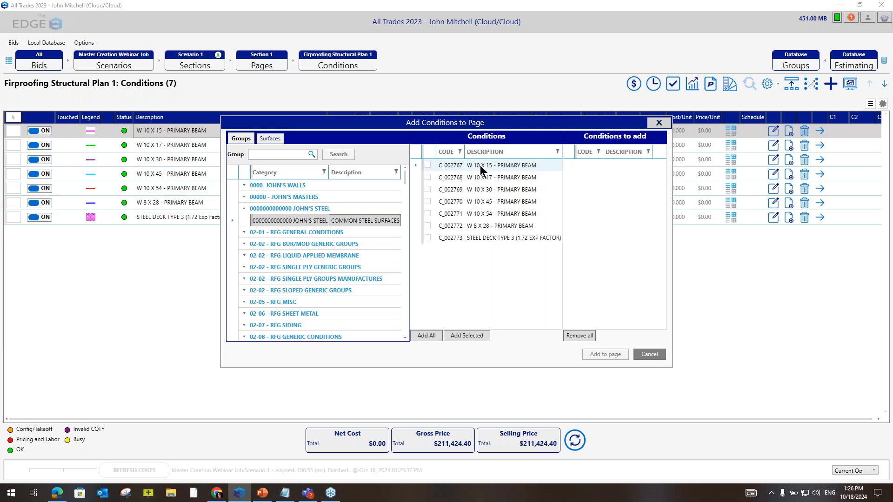
pyautogui.doubleClick(356, 221)
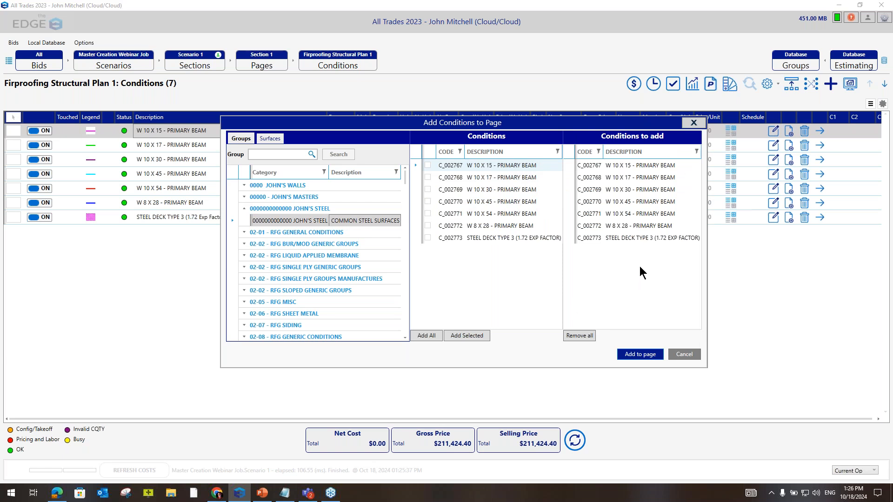
pyautogui.doubleClick(631, 238)
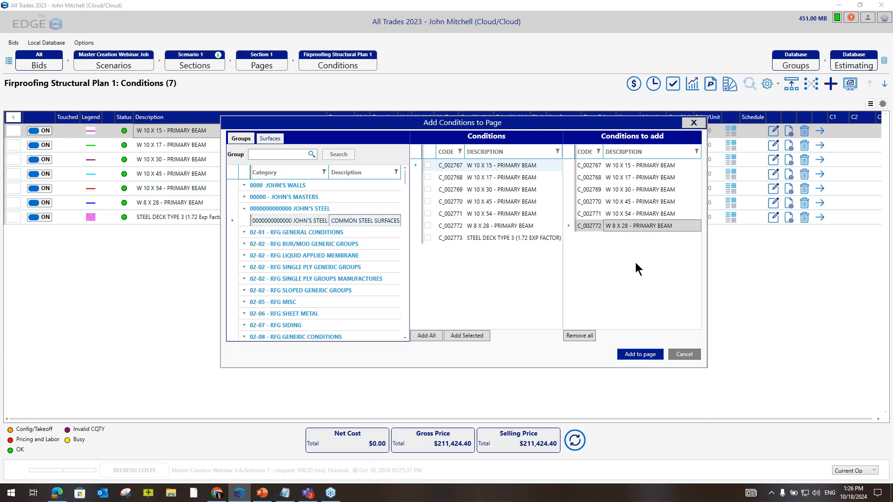
pyautogui.click(640, 355)
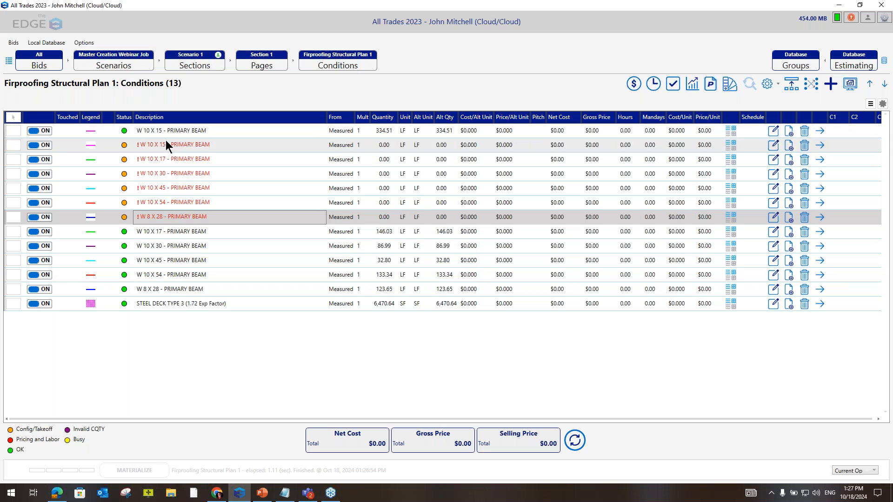
# - Switch to YouTube in the browser, search for "estimating edge" and open the Estimating Edge channel
pyautogui.click(217, 497)
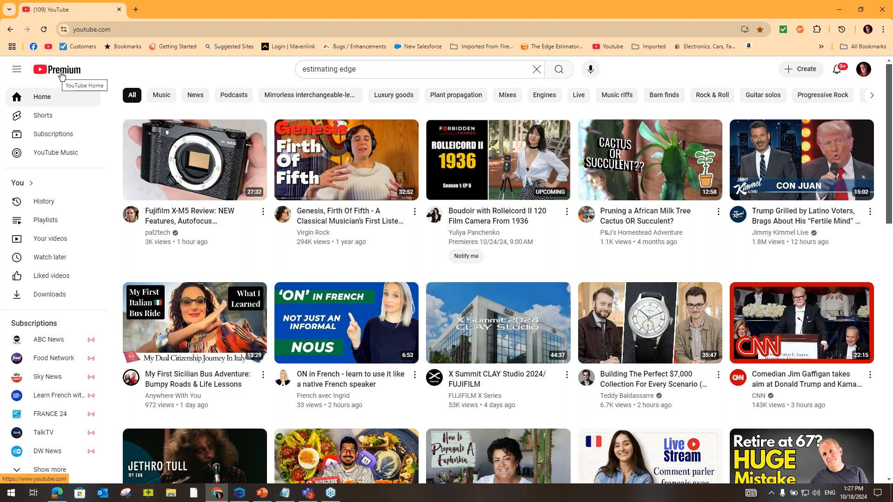
pyautogui.click(365, 73)
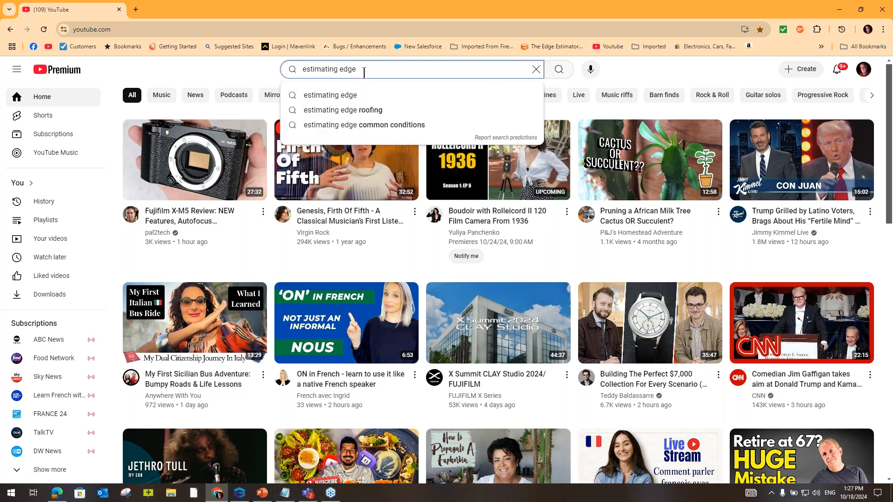
pyautogui.moveTo(357, 71); pyautogui.dragTo(291, 72)
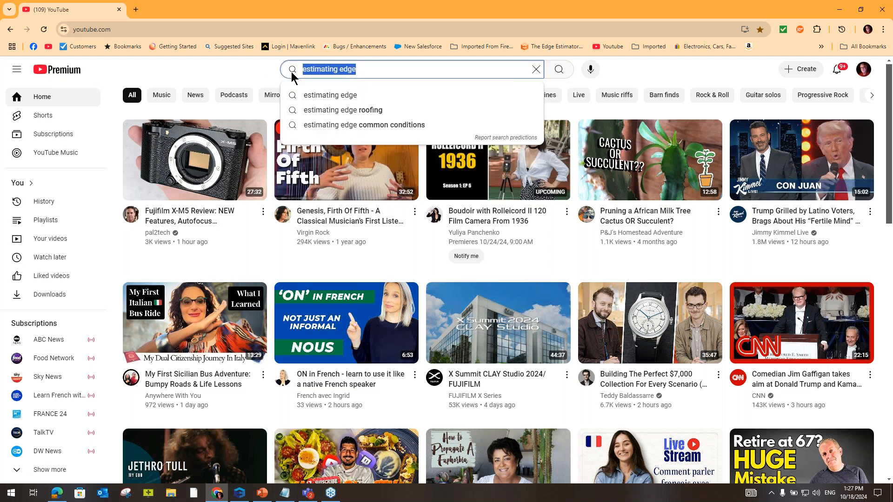
pyautogui.click(559, 71)
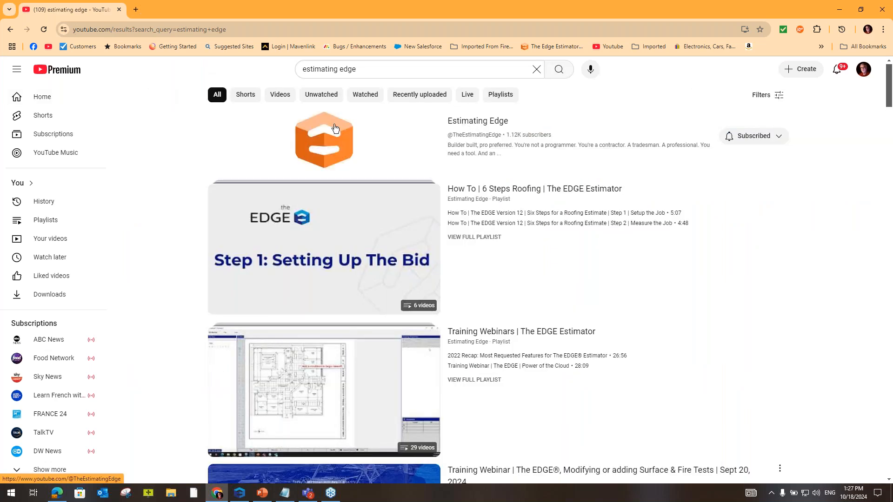
pyautogui.click(472, 122)
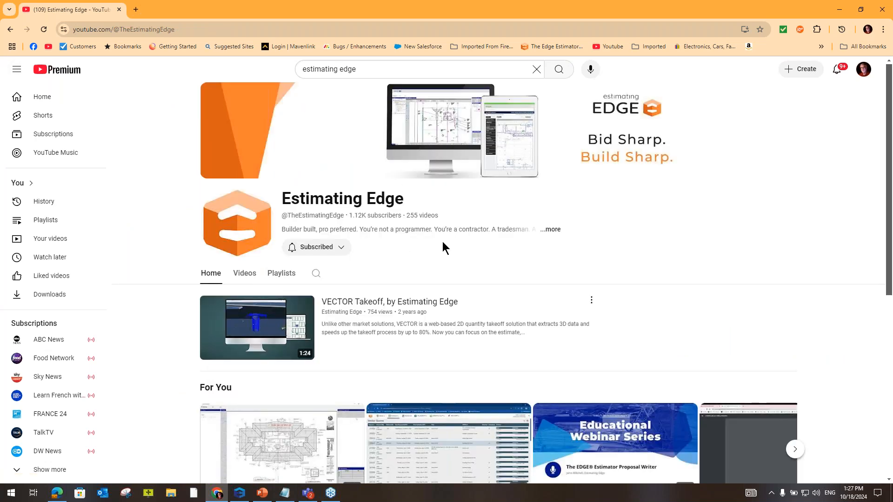
# - Look through The EDGE Educational Webinars playlist on the channel, and return to The EDGE conditions page
pyautogui.scroll(-1, 535, 206)
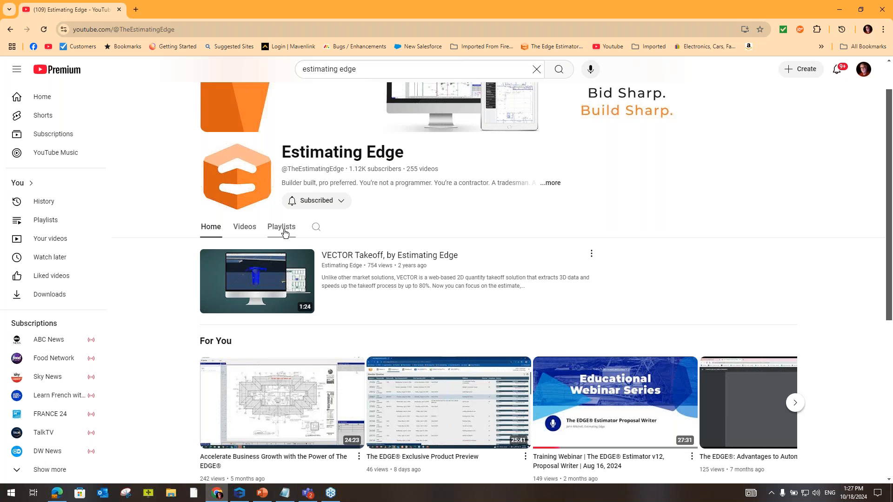
pyautogui.click(285, 230)
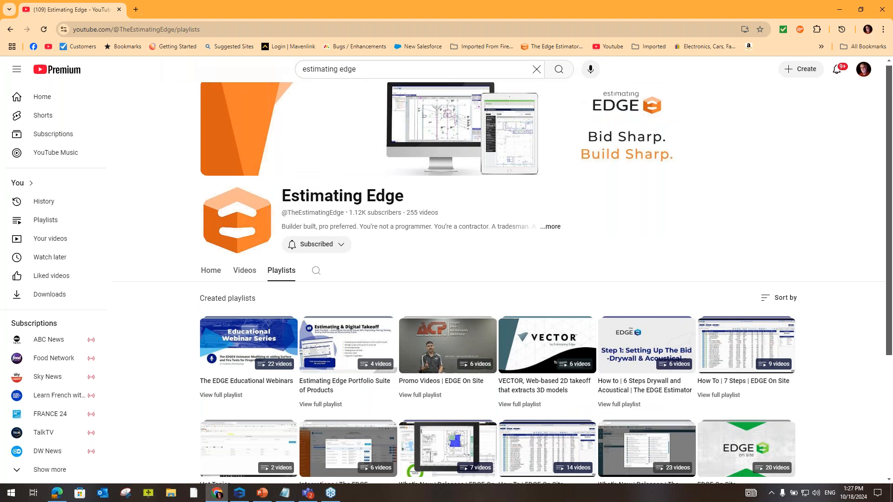
pyautogui.scroll(-2, 253, 302)
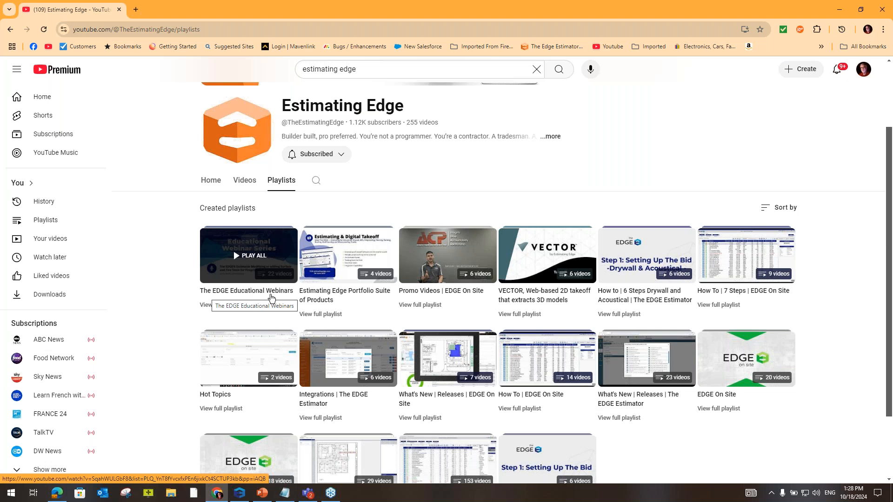
pyautogui.click(228, 307)
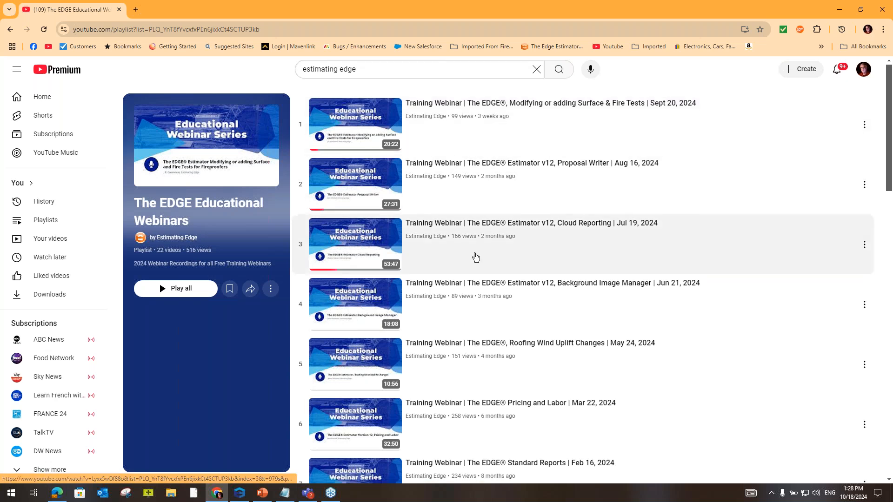
pyautogui.scroll(-10, 476, 257)
pyautogui.scroll(10, 476, 270)
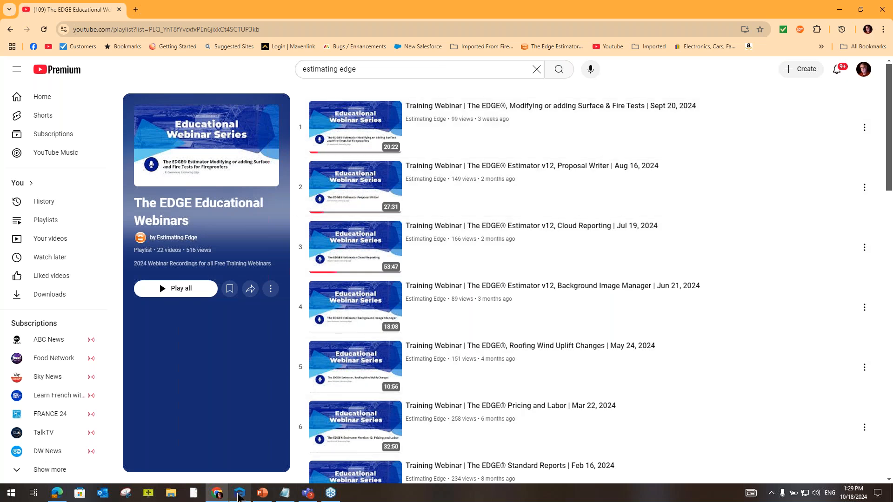
pyautogui.click(238, 494)
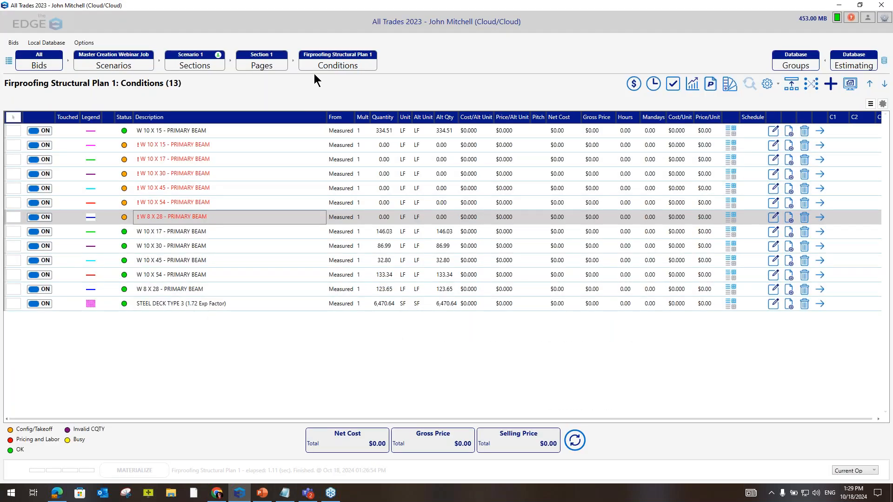